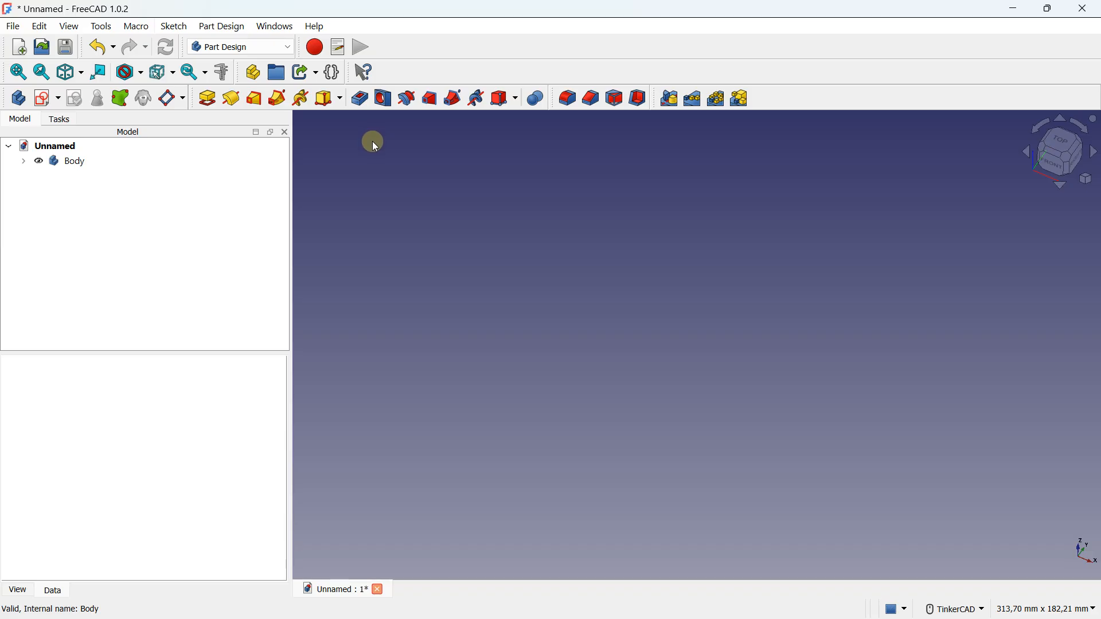
# - Create three new empty documents alongside the existing unsaved one
pyautogui.click(12, 27)
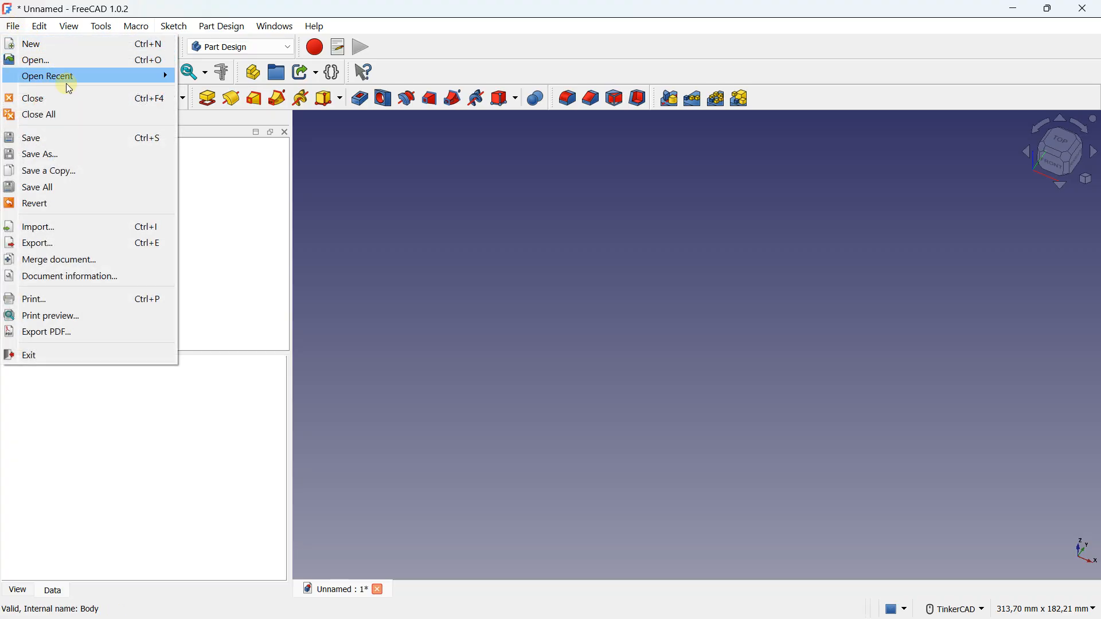
pyautogui.click(56, 46)
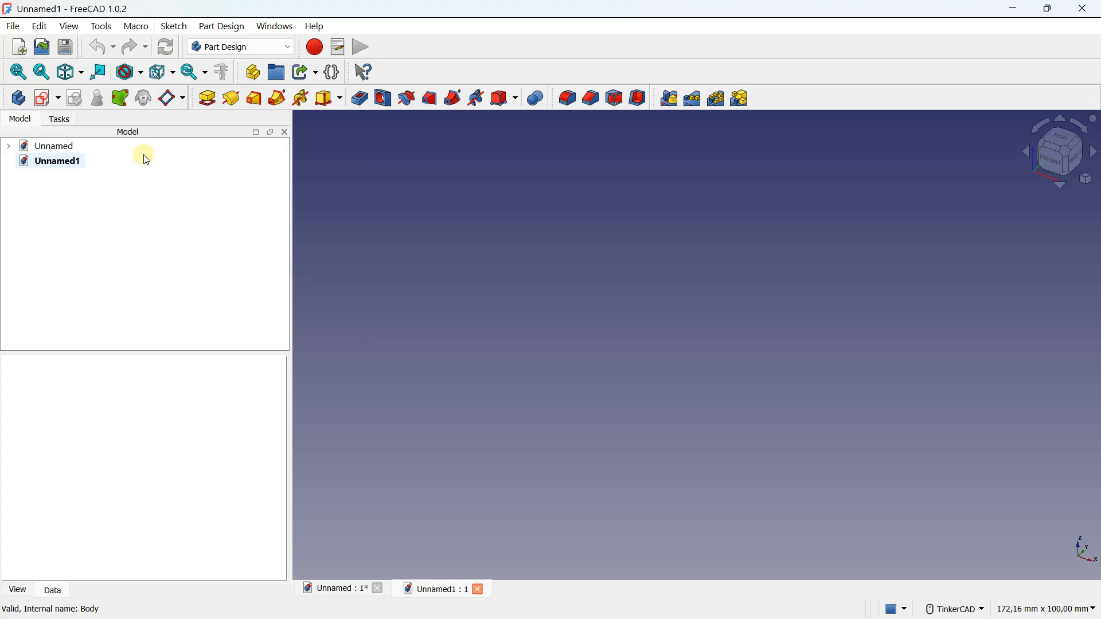
pyautogui.click(13, 26)
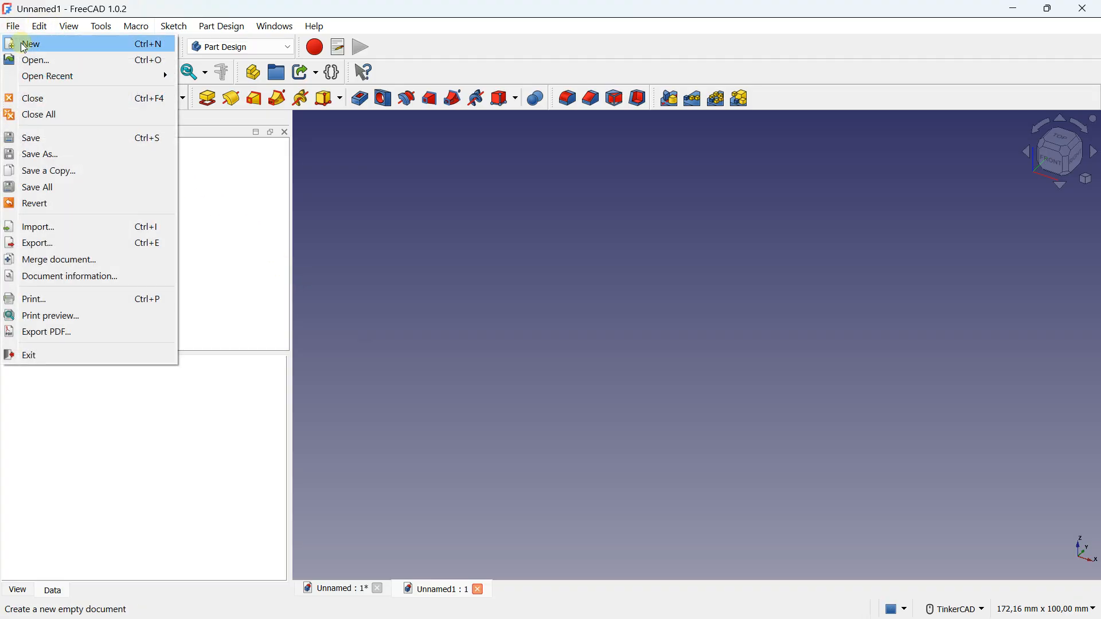
pyautogui.click(26, 43)
pyautogui.click(14, 27)
pyautogui.click(20, 45)
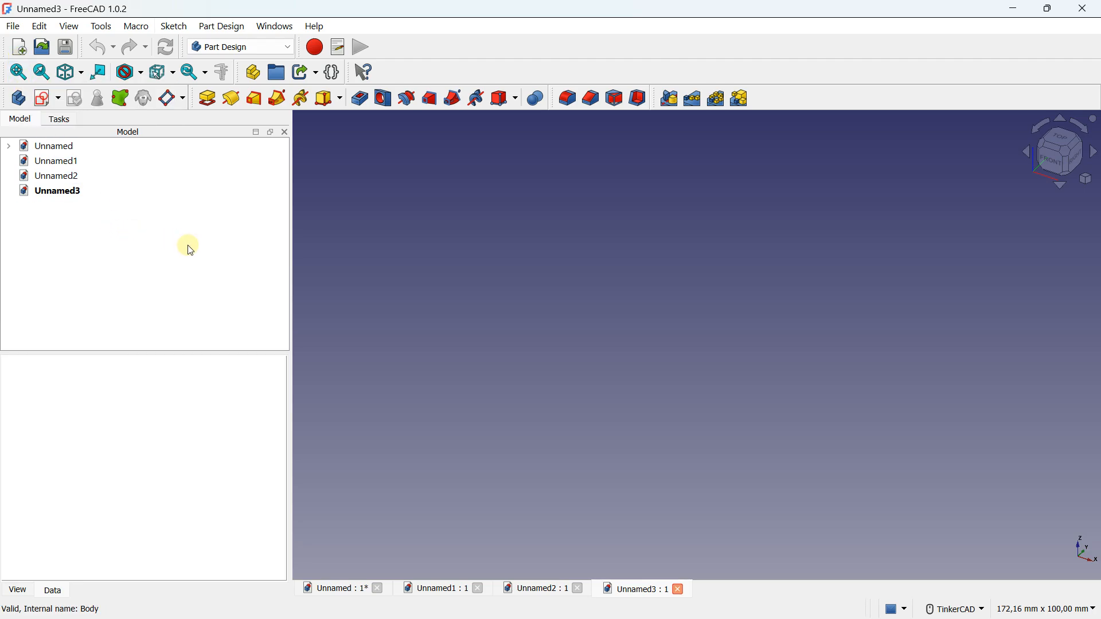
# - Look through the open documents in the model tree and add a new body to the active Unnamed3 document
pyautogui.click(8, 145)
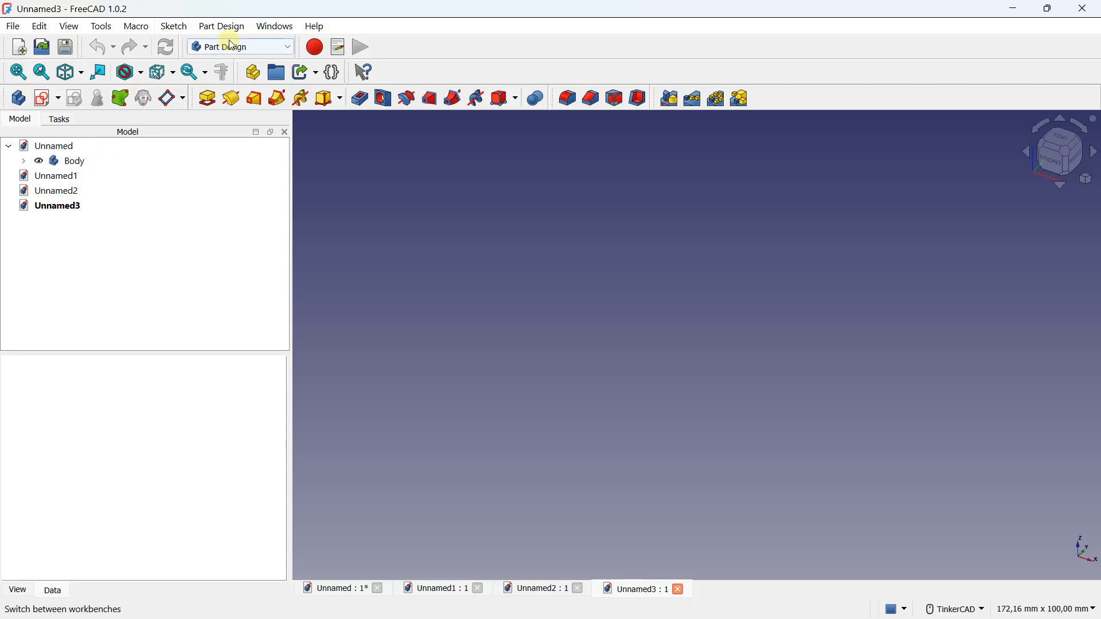
pyautogui.click(70, 163)
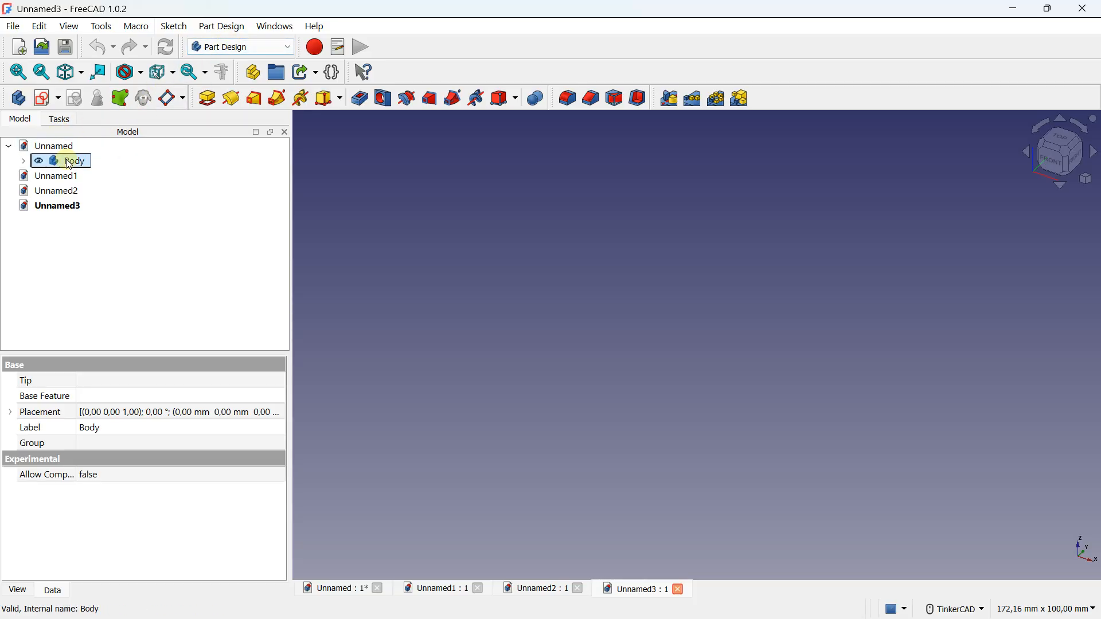
pyautogui.click(60, 176)
pyautogui.click(14, 26)
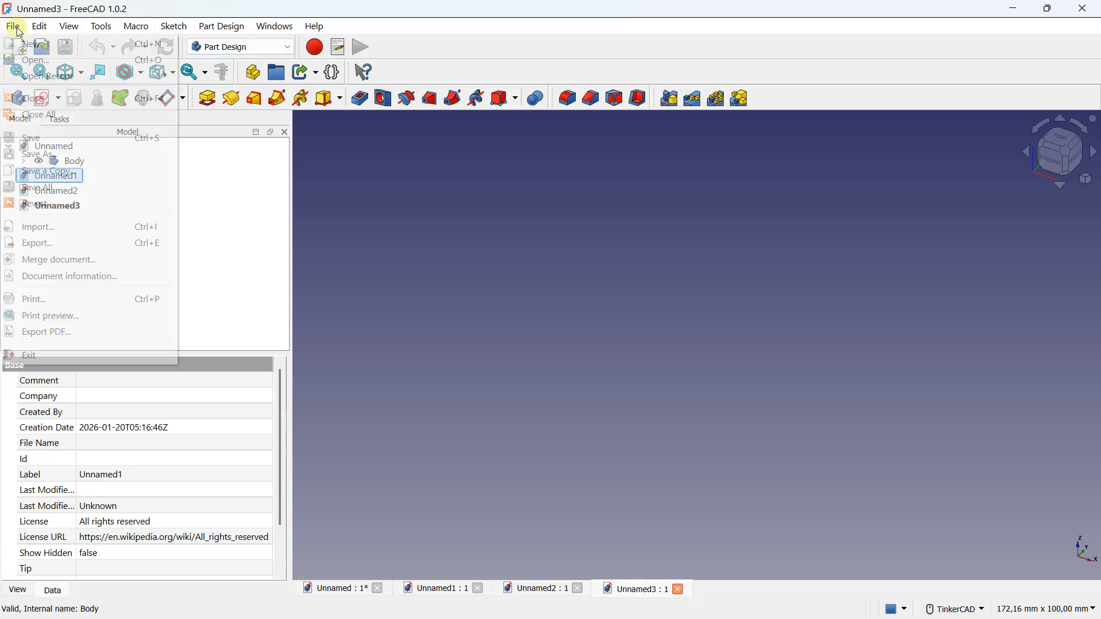
pyautogui.click(14, 27)
pyautogui.click(52, 191)
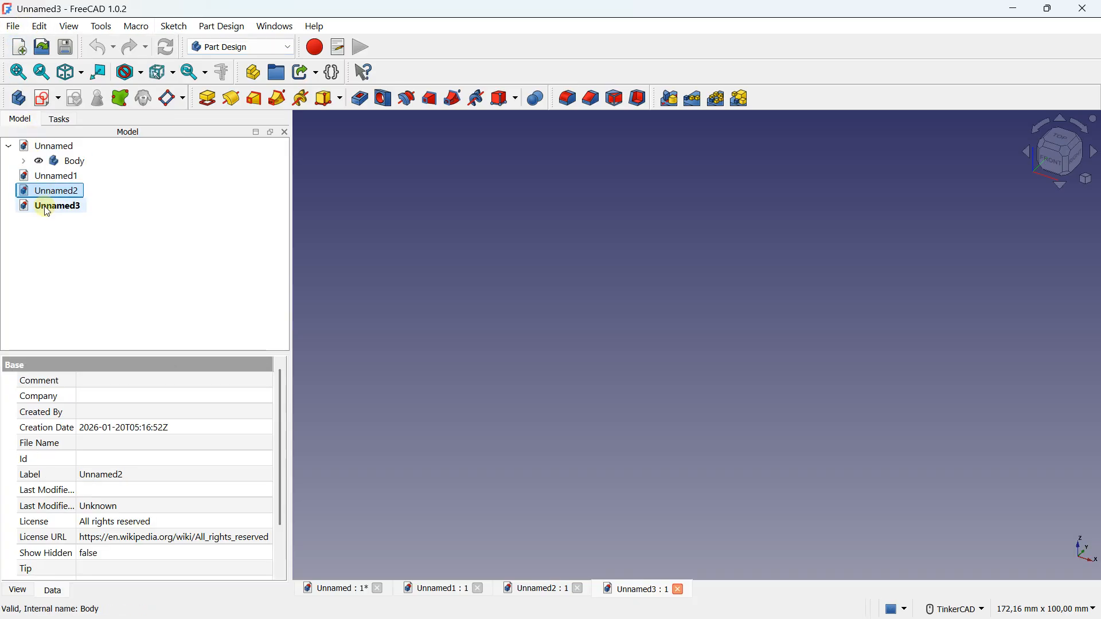
pyautogui.click(50, 176)
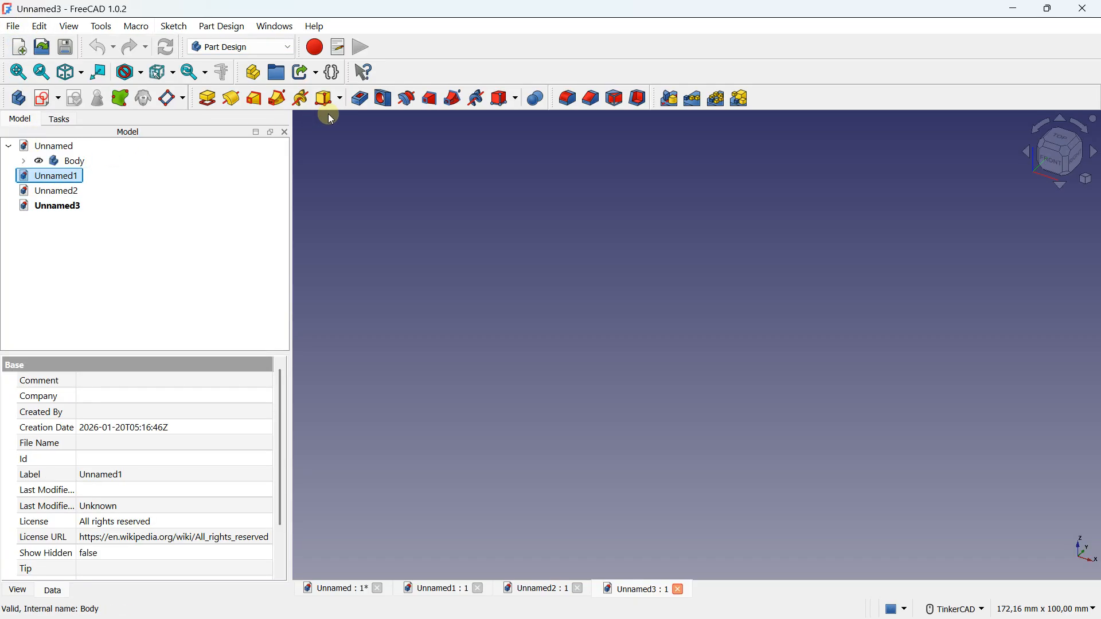
pyautogui.click(18, 98)
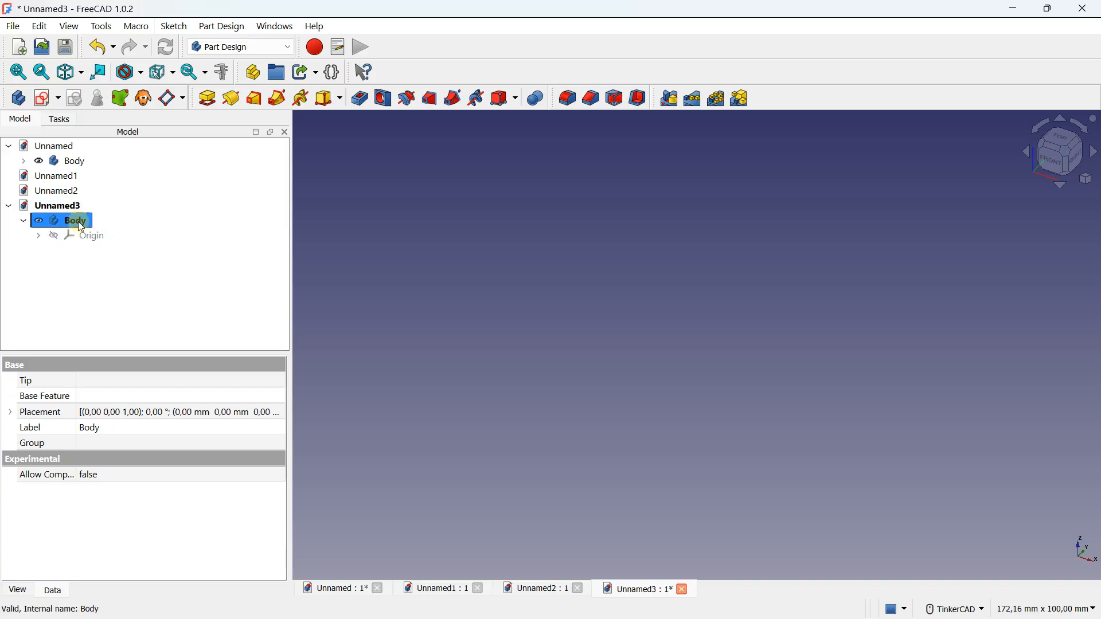
# - Close the Unnamed3, Unnamed2 and Unnamed1 documents without saving, keeping only the original document open
pyautogui.click(682, 588)
pyautogui.click(625, 336)
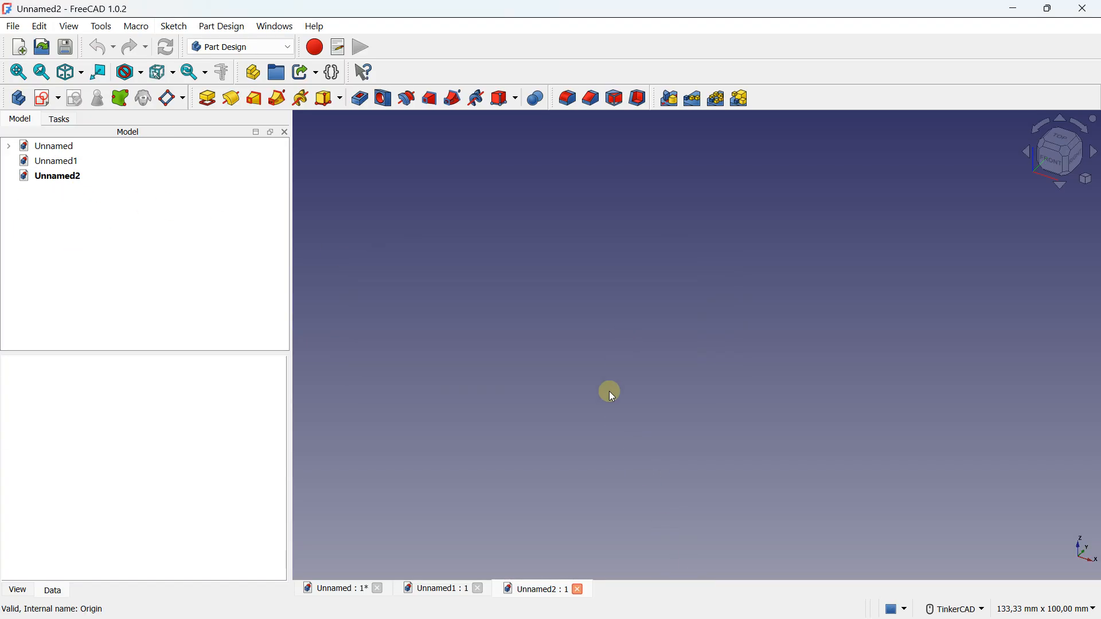
pyautogui.click(577, 588)
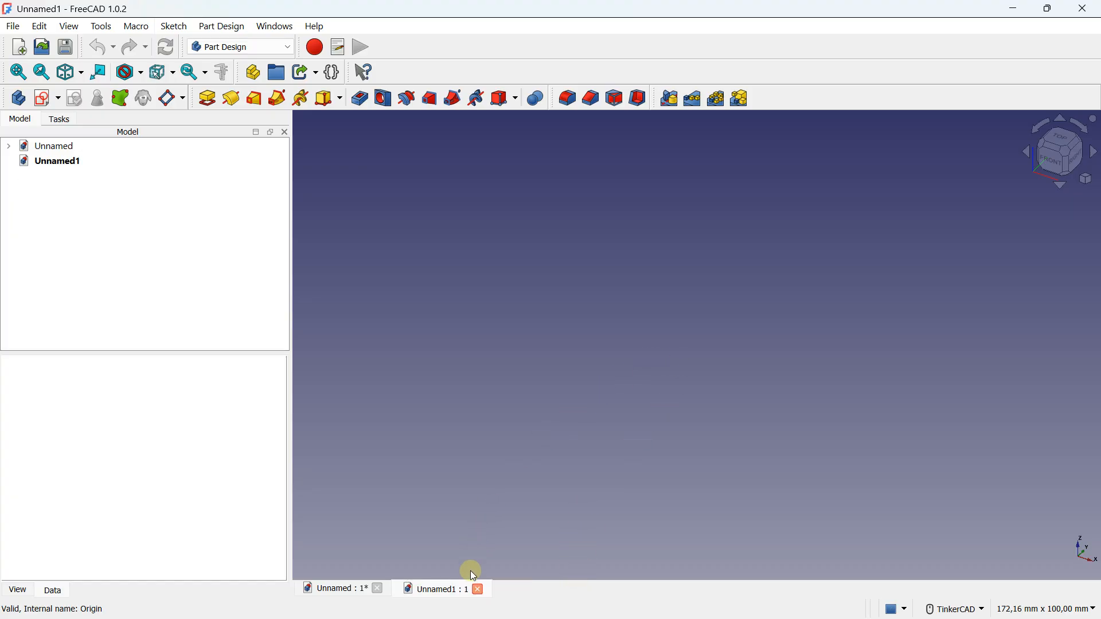
pyautogui.click(479, 590)
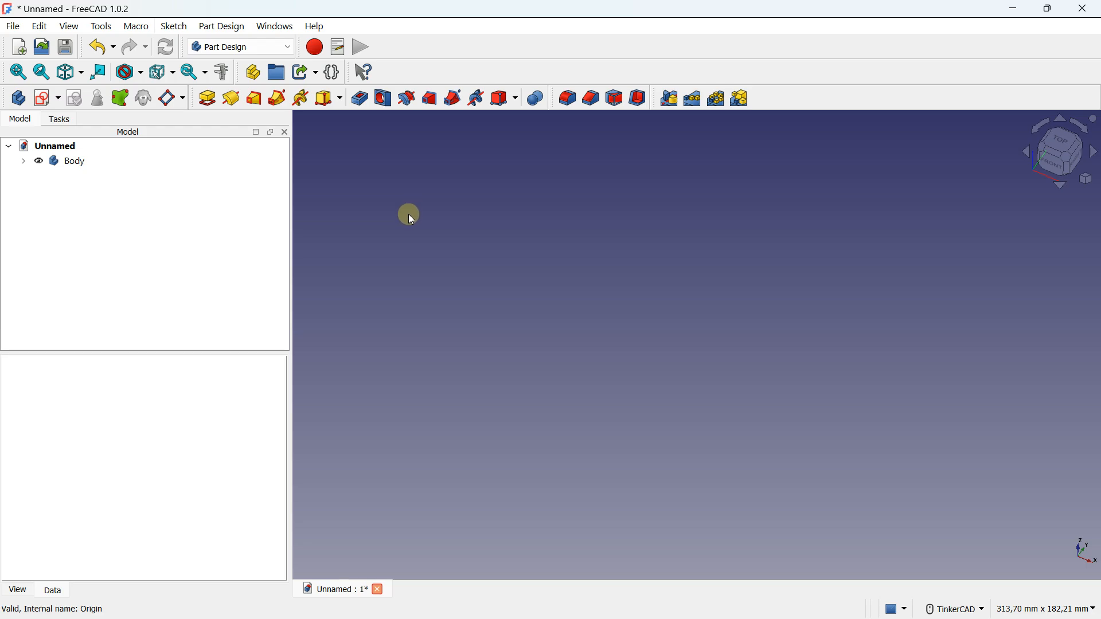
pyautogui.click(68, 162)
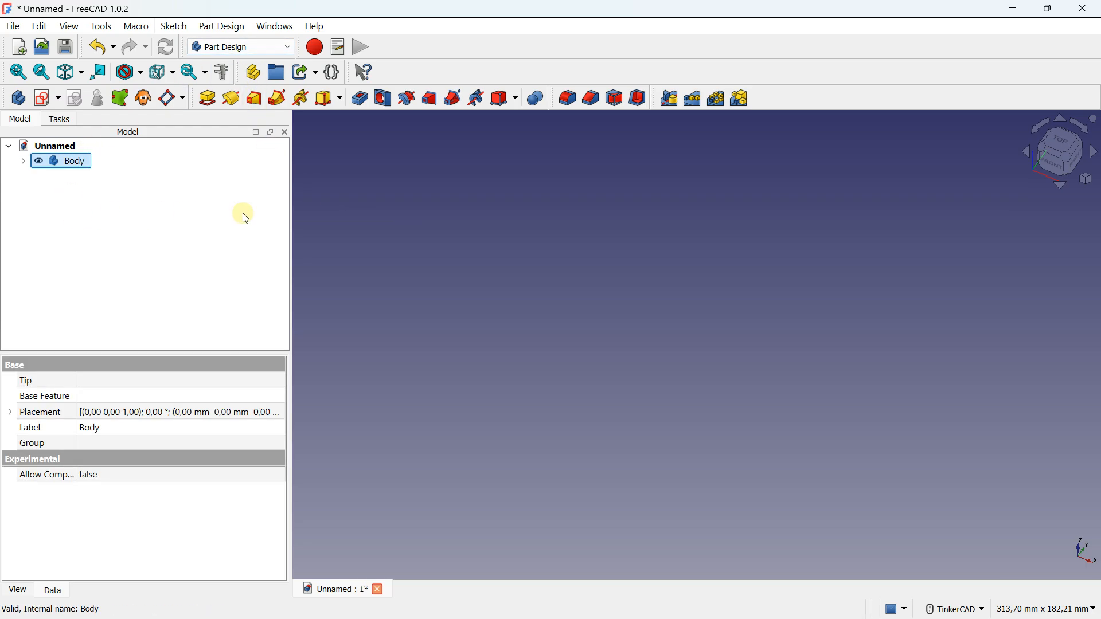
pyautogui.click(400, 214)
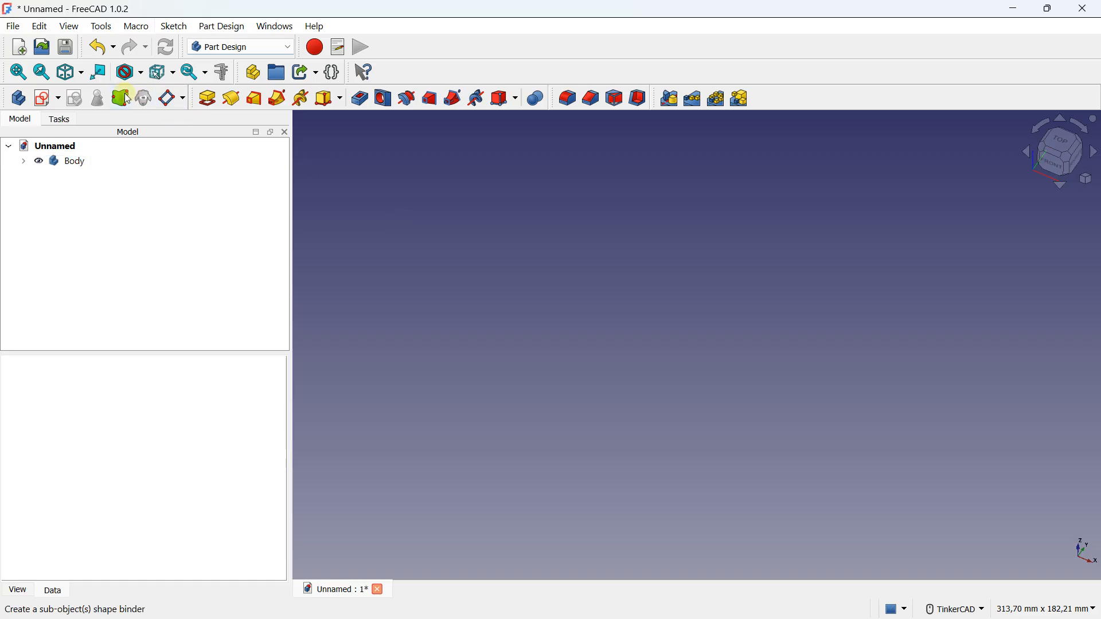
pyautogui.click(147, 97)
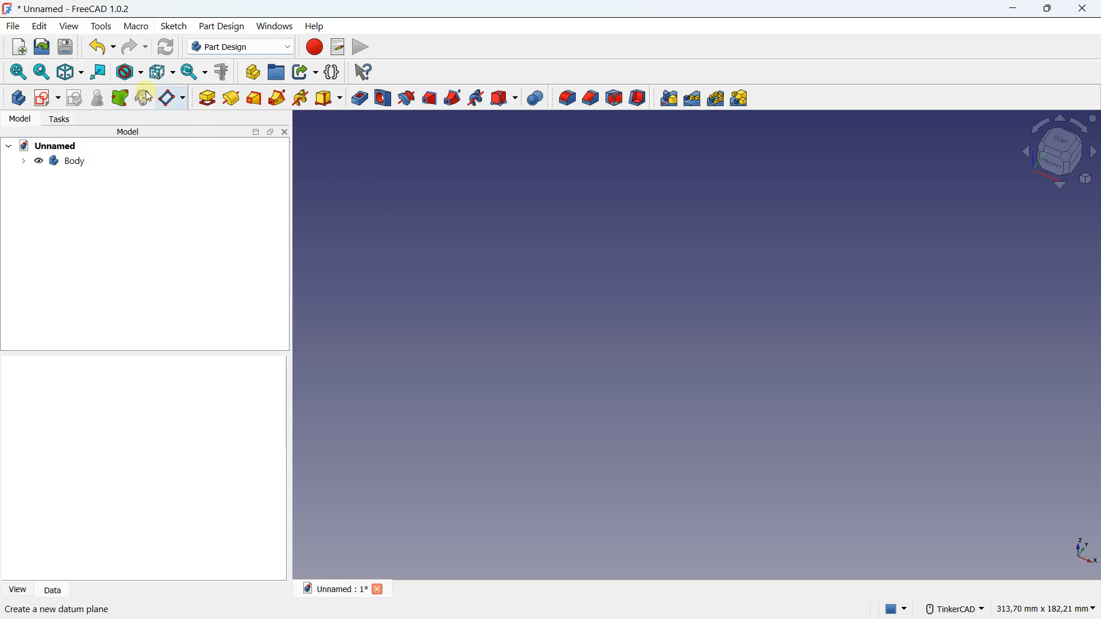
# - Open the preferences and review the default unit system, theme, toolbar icon size and document settings
pyautogui.click(40, 33)
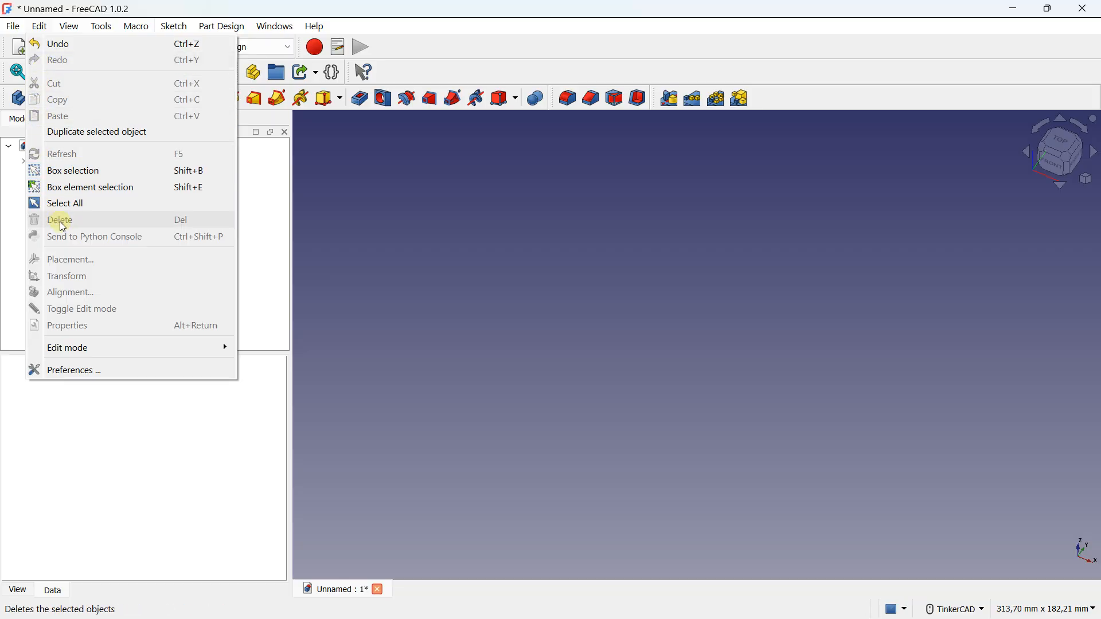
pyautogui.click(89, 370)
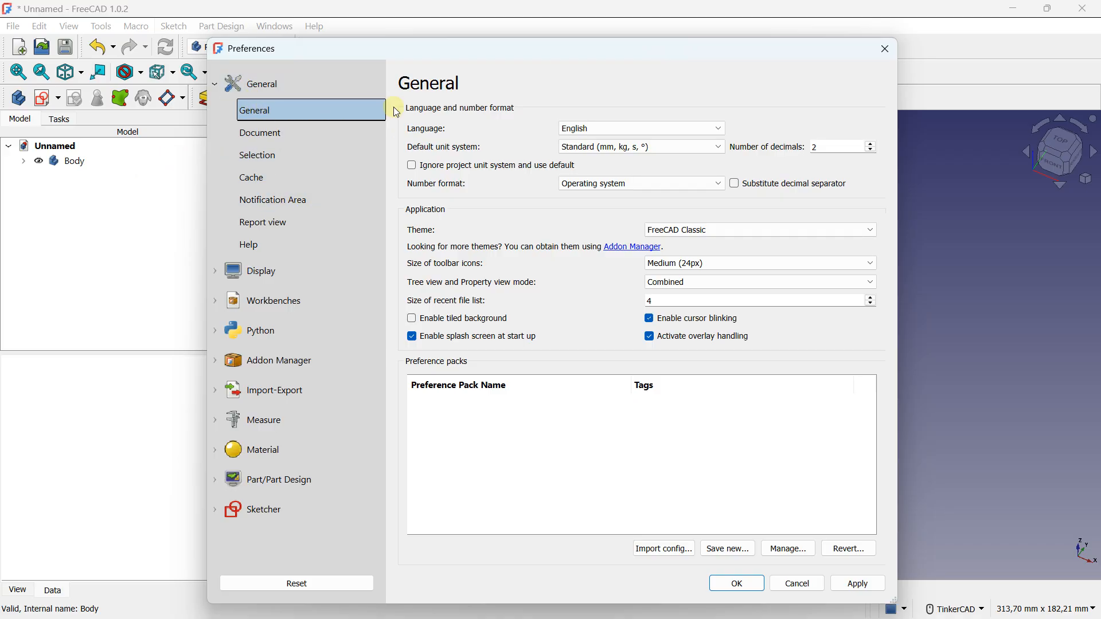
pyautogui.click(585, 148)
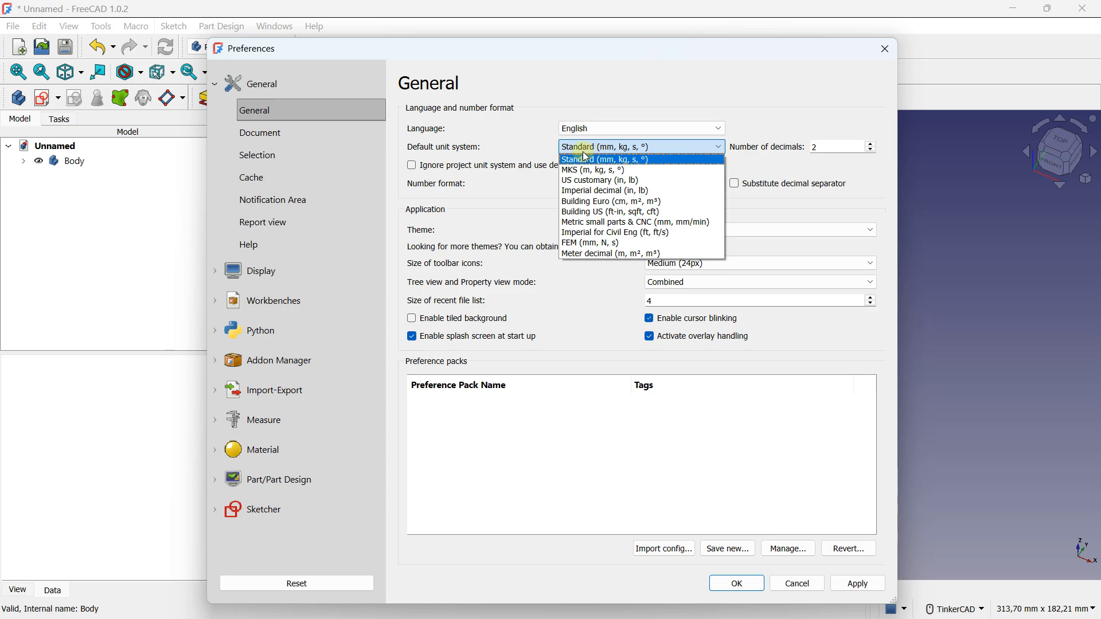
pyautogui.click(514, 133)
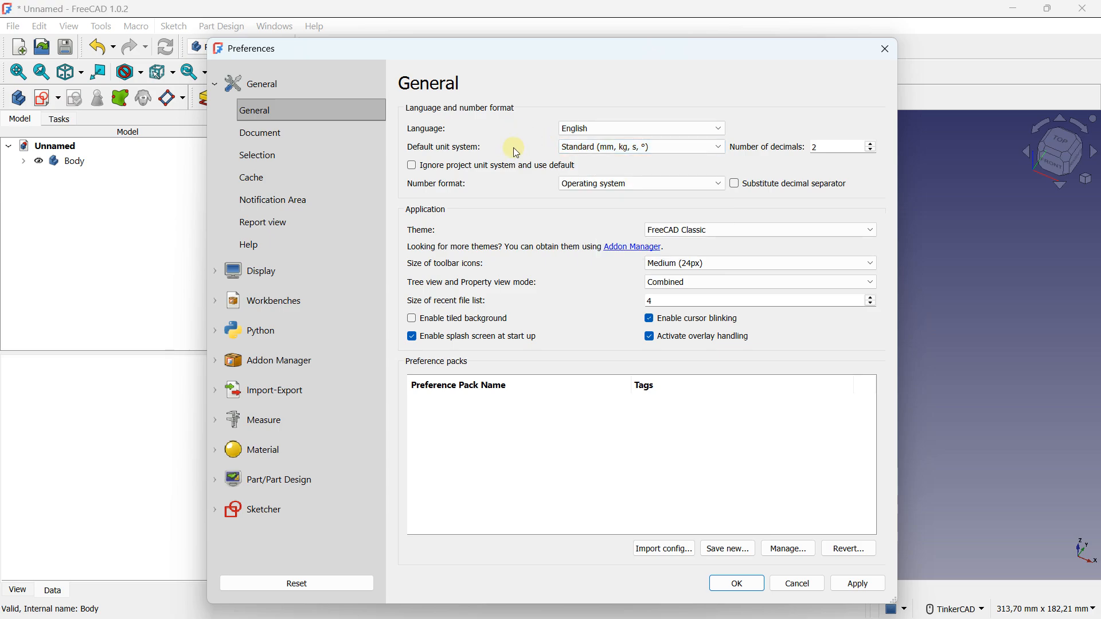
pyautogui.click(682, 232)
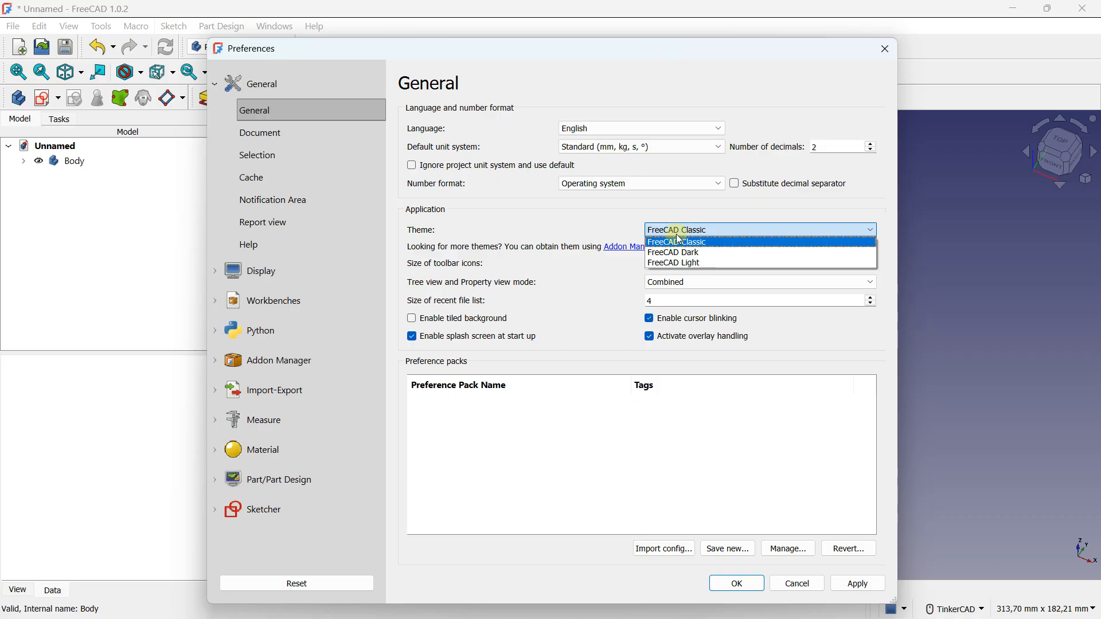
pyautogui.click(651, 213)
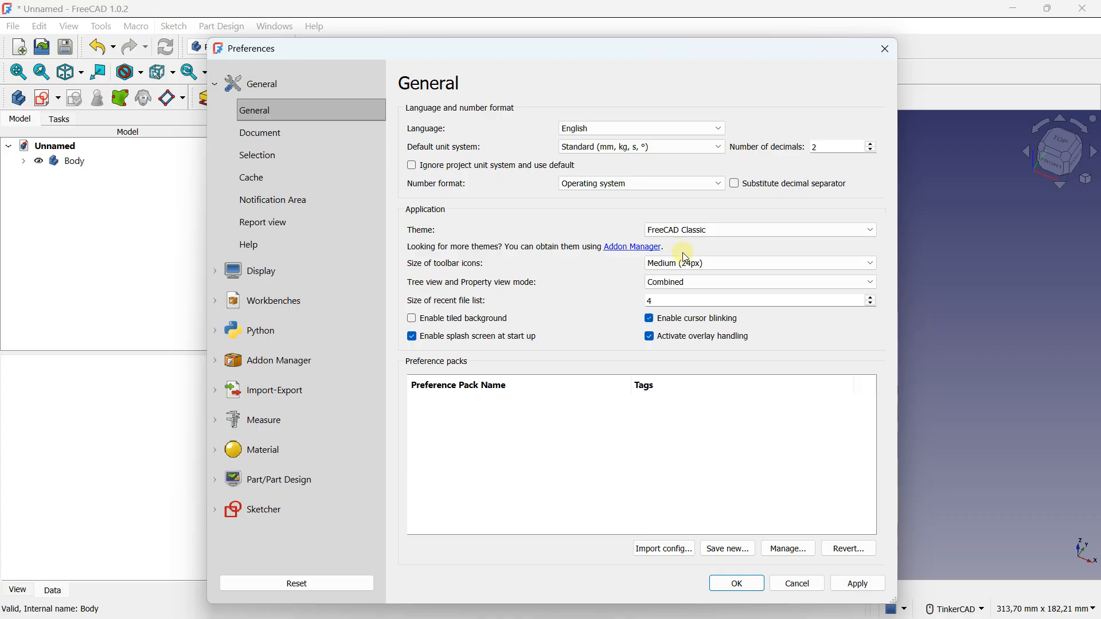
pyautogui.click(695, 266)
pyautogui.click(696, 267)
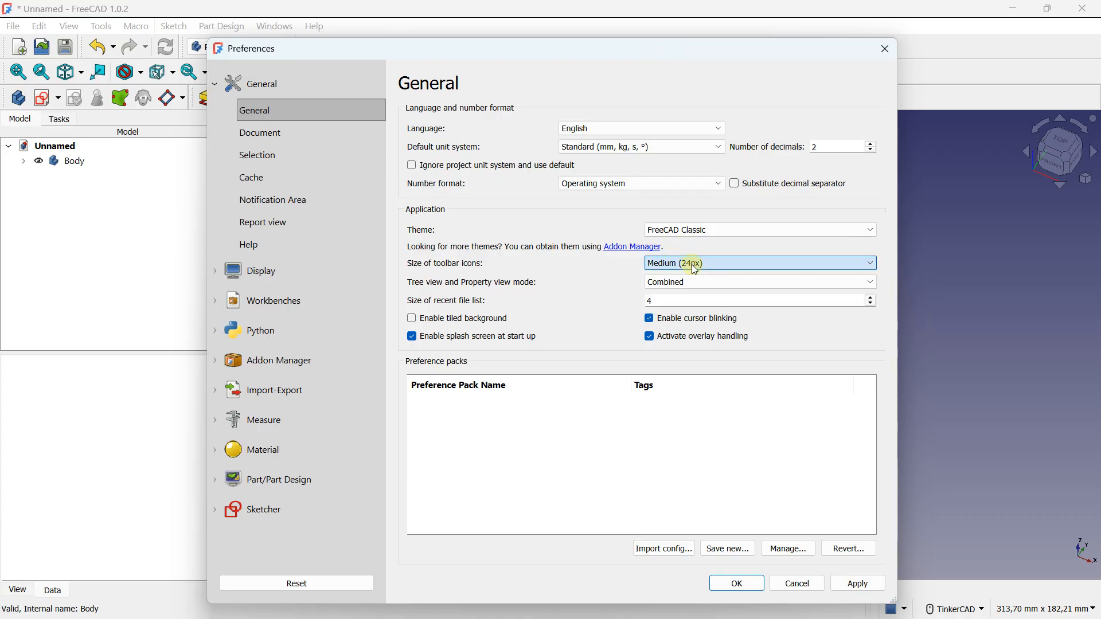
pyautogui.click(281, 134)
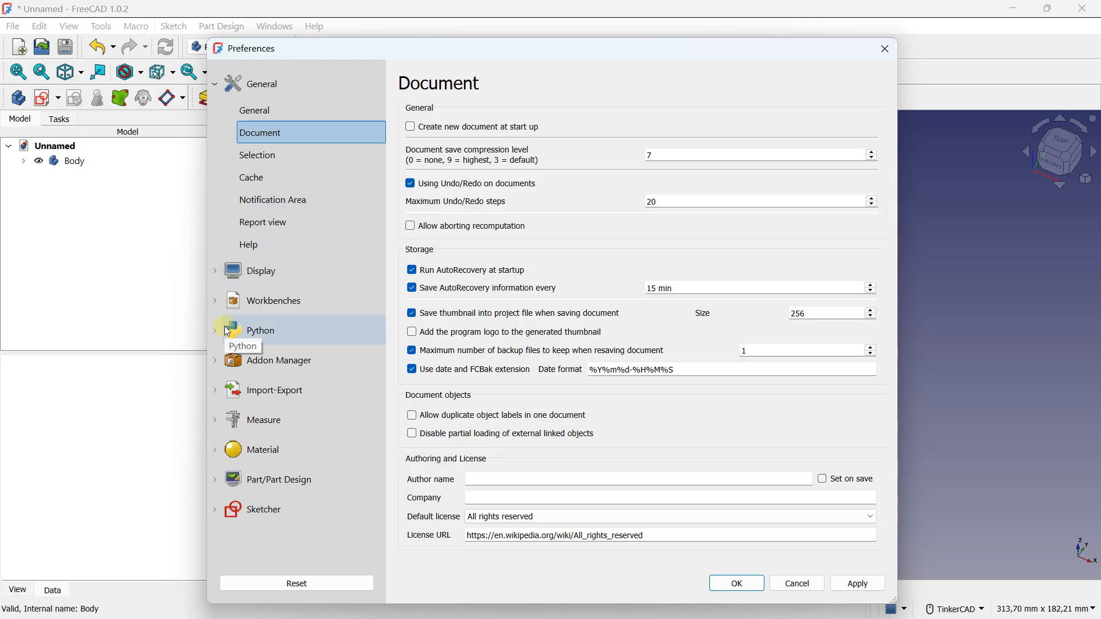
# - Set the 3D navigation style to TinkerCAD in the display navigation preferences
pyautogui.click(216, 271)
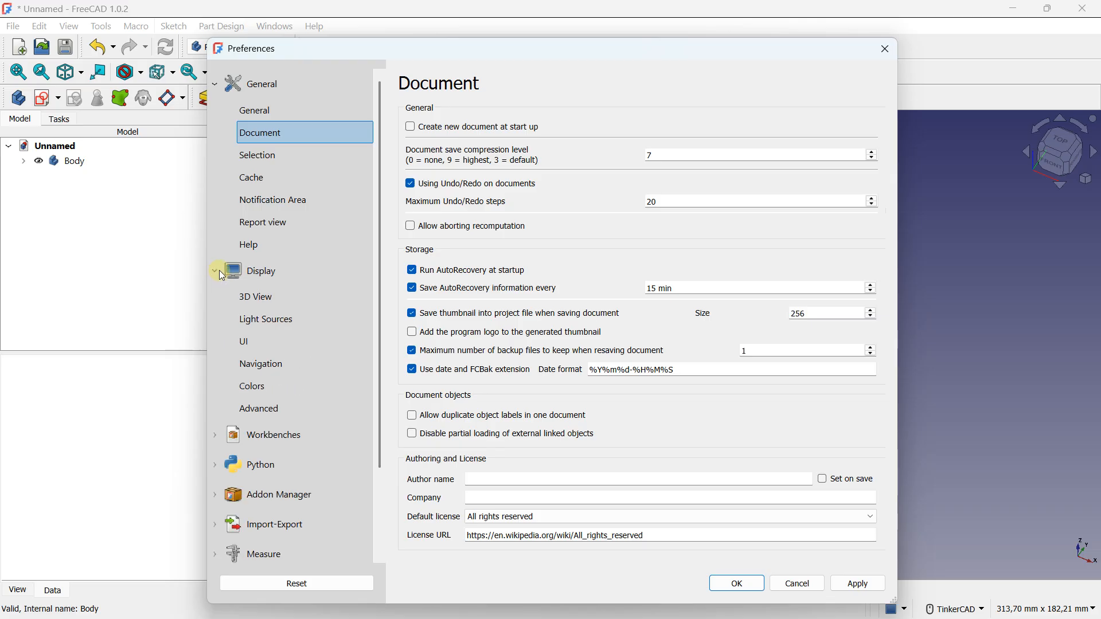
pyautogui.click(289, 363)
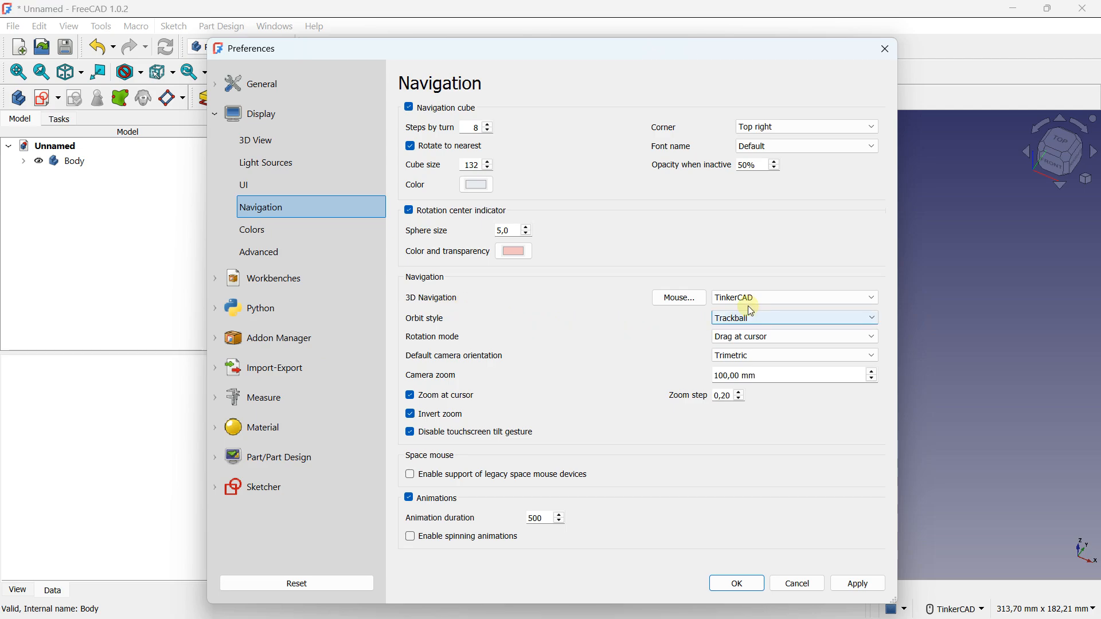
pyautogui.click(766, 298)
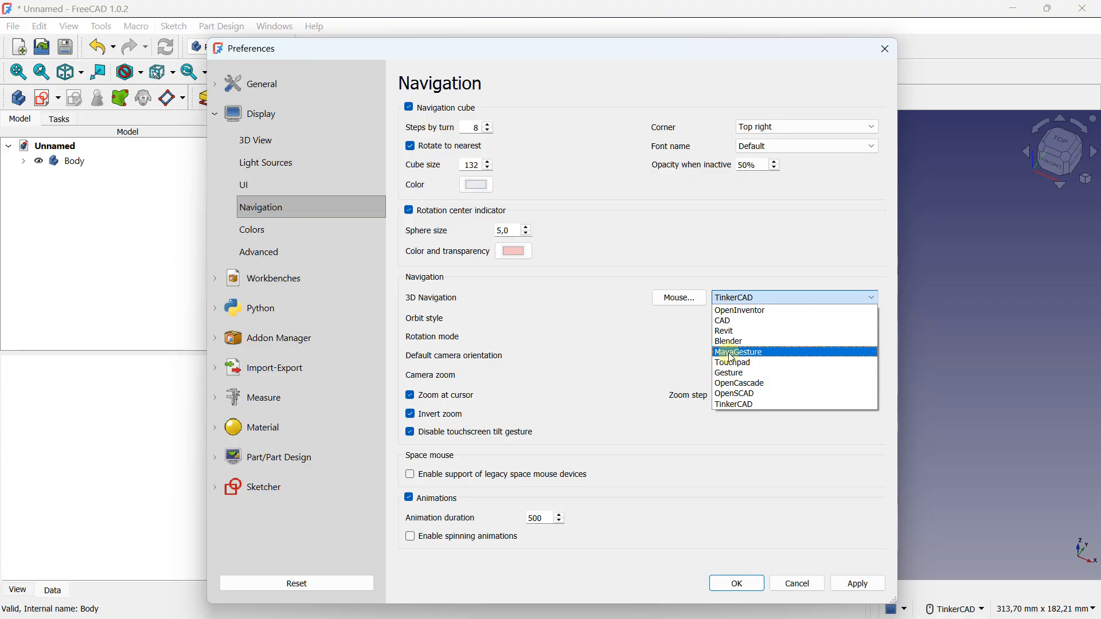
pyautogui.click(732, 406)
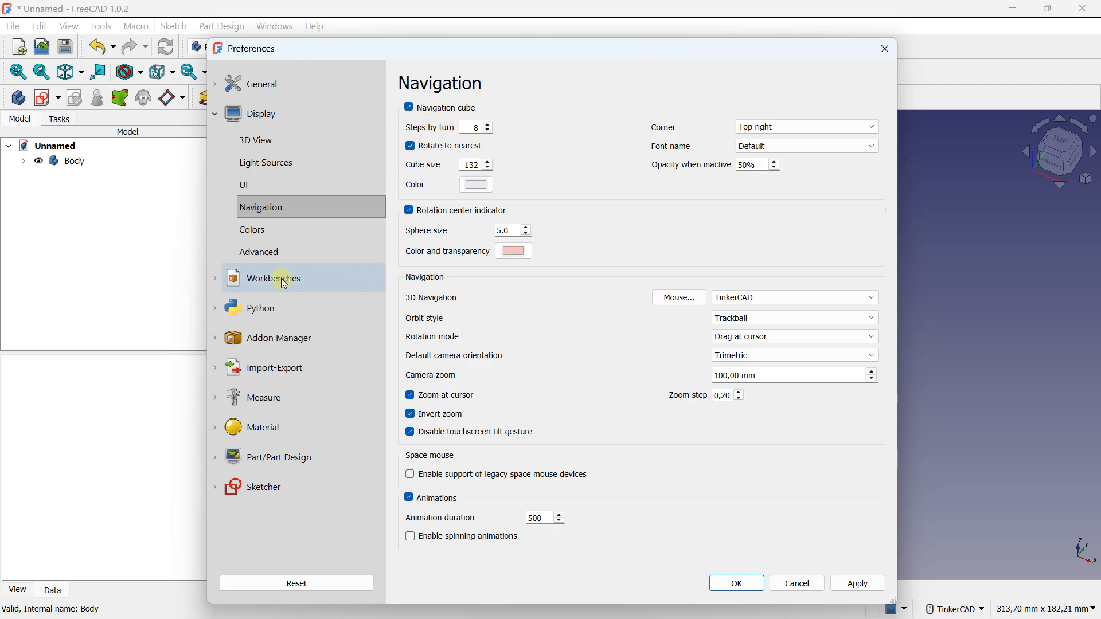
# - Keep Part Design as the start-up workbench in the workbench preferences, and apply and close the preferences
pyautogui.click(256, 279)
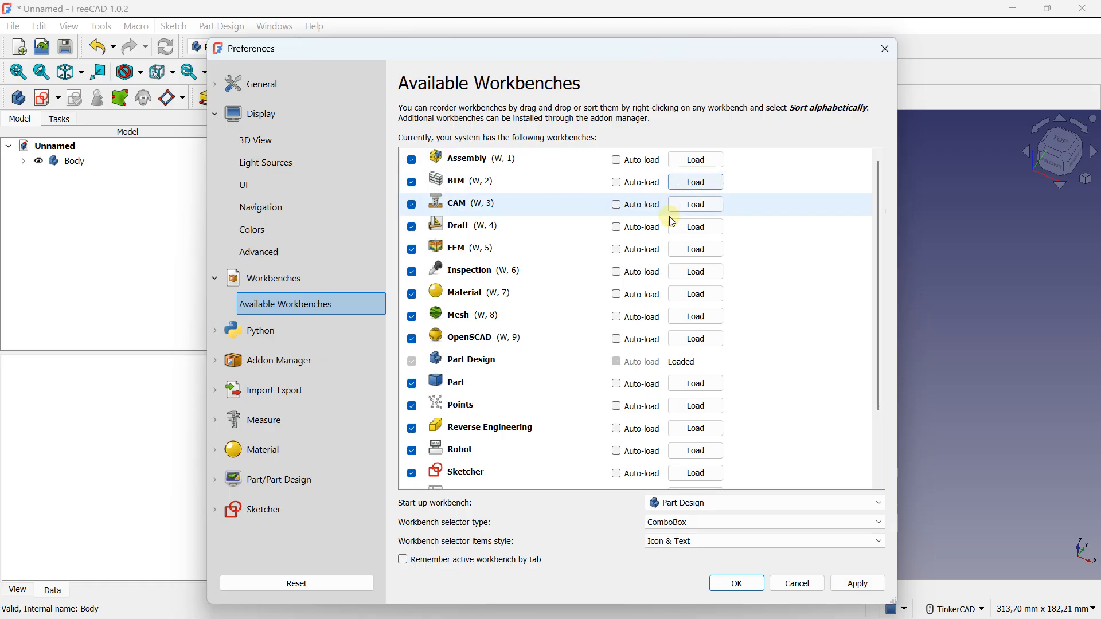
pyautogui.click(272, 510)
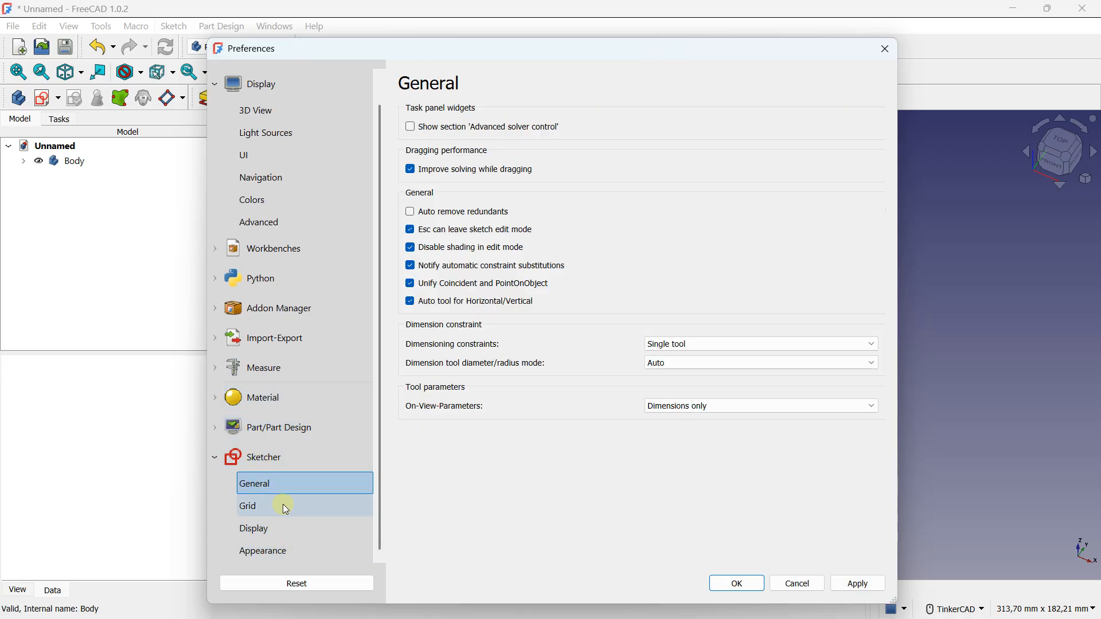
pyautogui.click(286, 250)
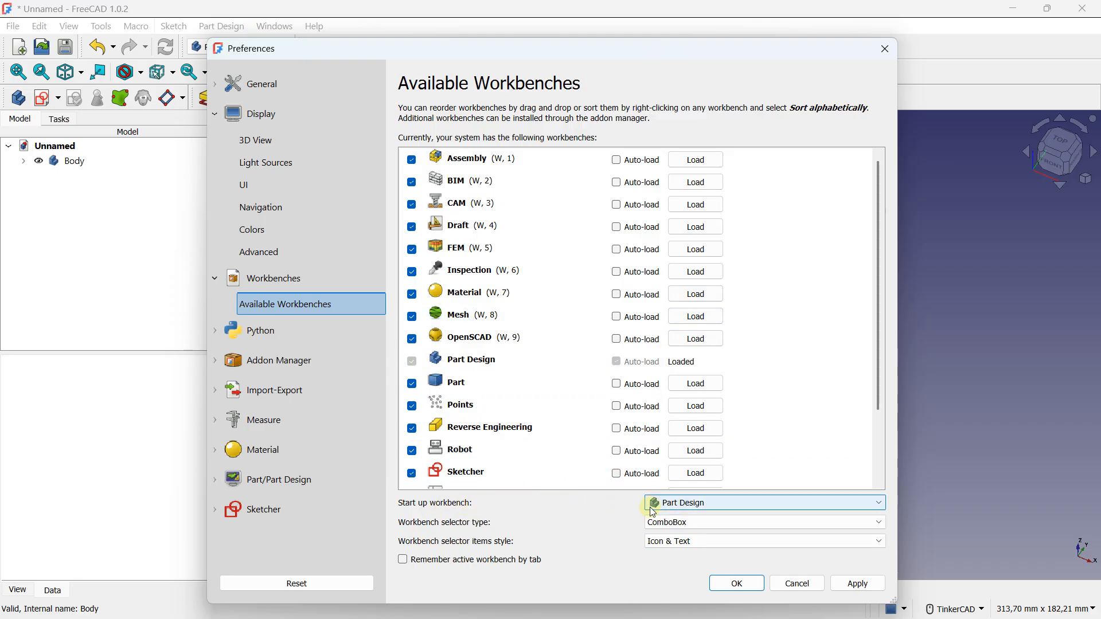
pyautogui.click(698, 503)
pyautogui.click(698, 503)
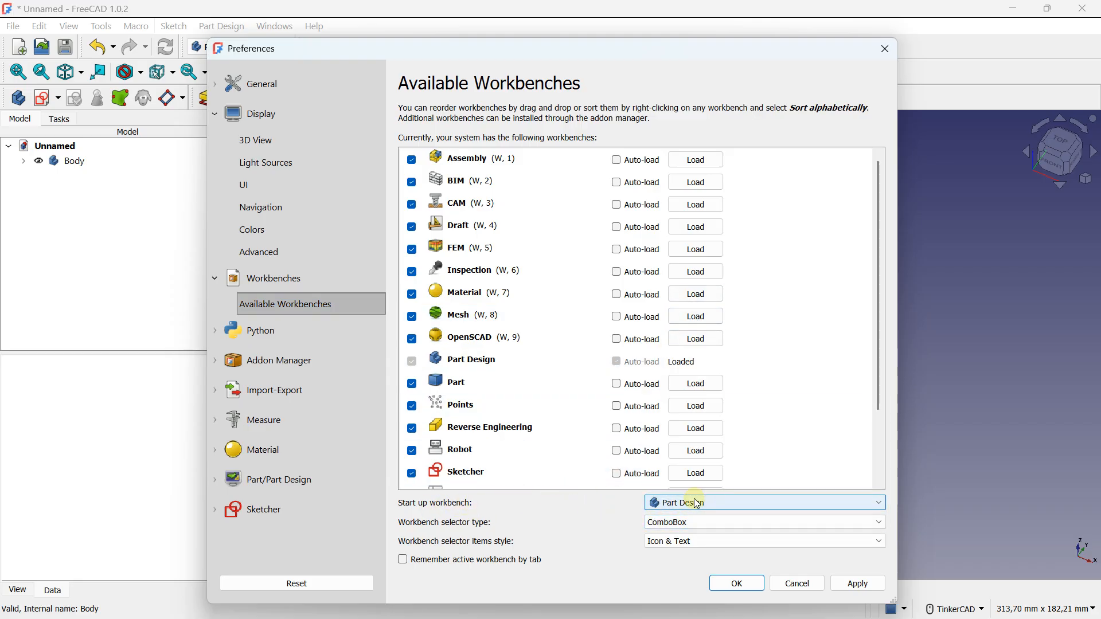
pyautogui.click(698, 504)
pyautogui.click(698, 503)
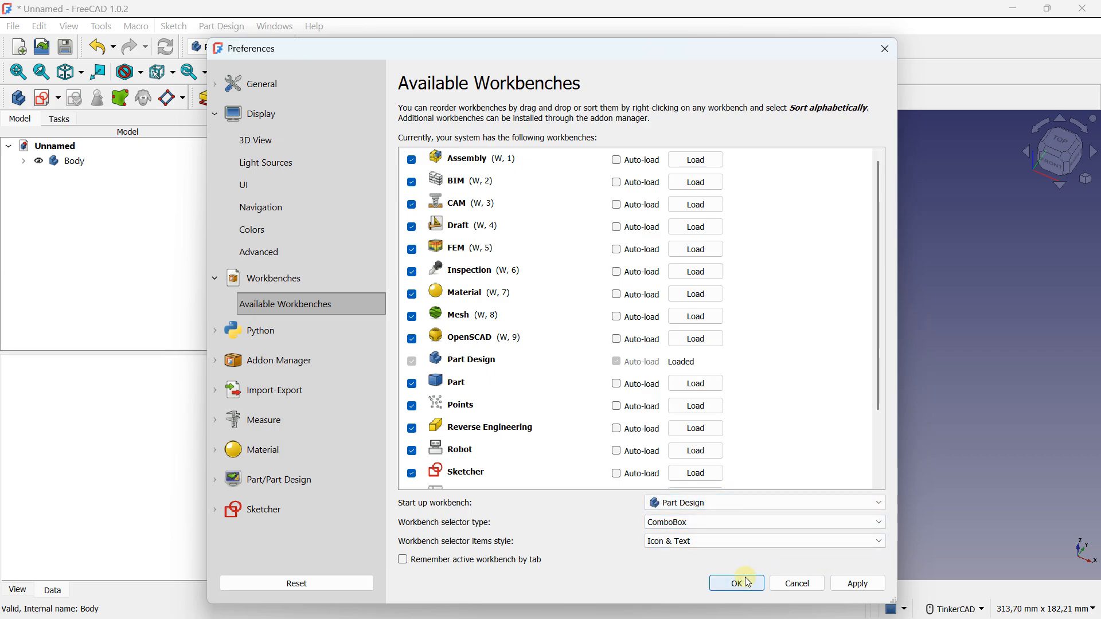
pyautogui.click(857, 584)
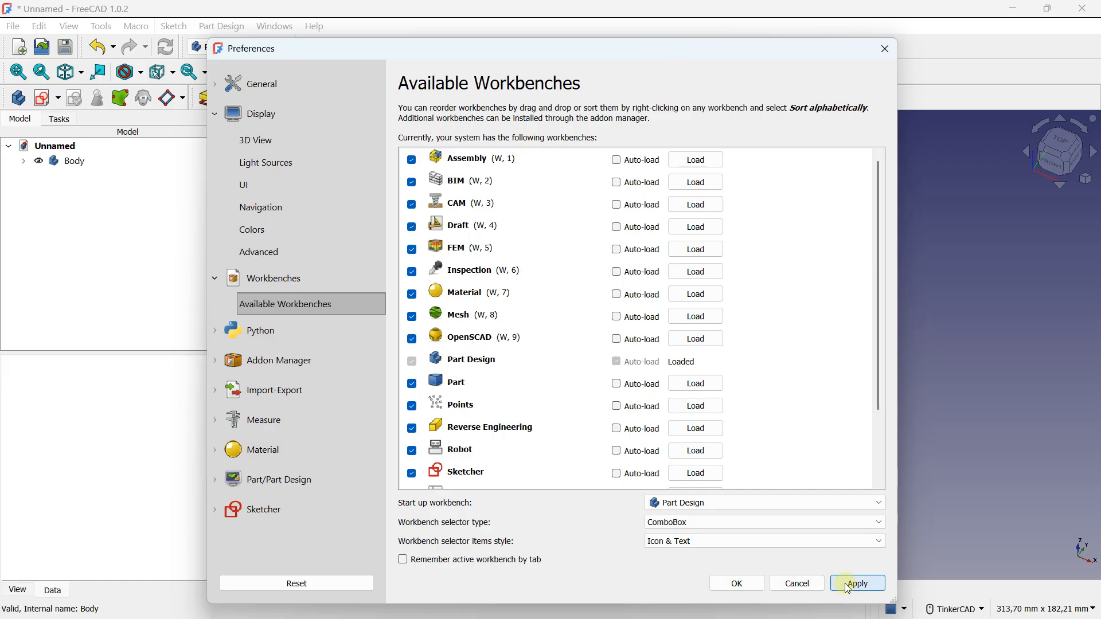
pyautogui.click(738, 582)
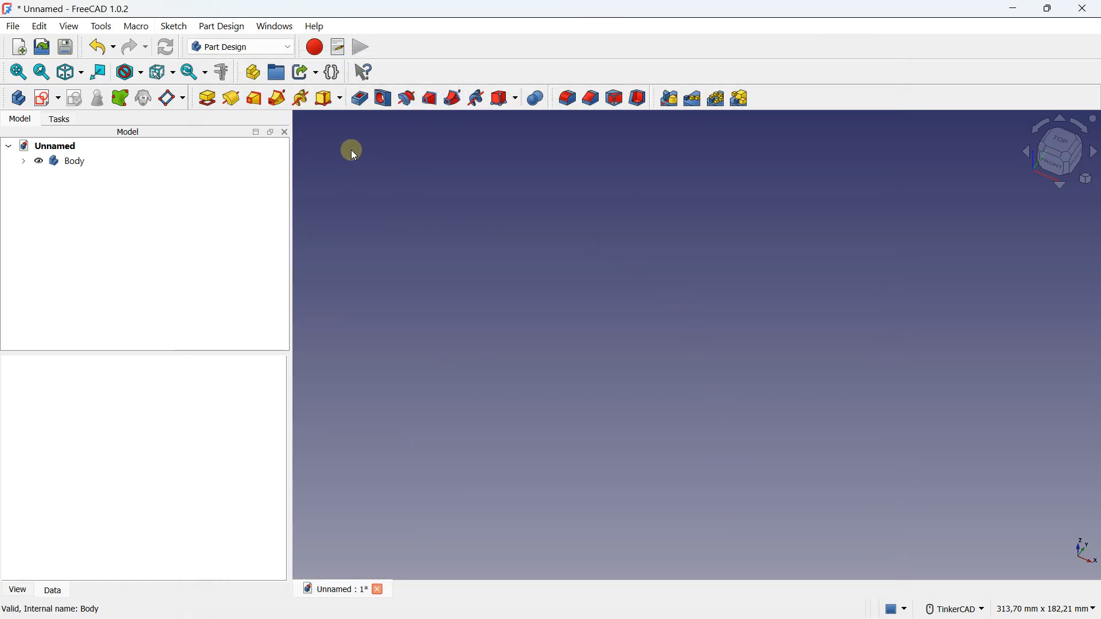
# - Look through the Assembly, Test Framework and TechDraw workbenches to compare their toolsets
pyautogui.click(227, 48)
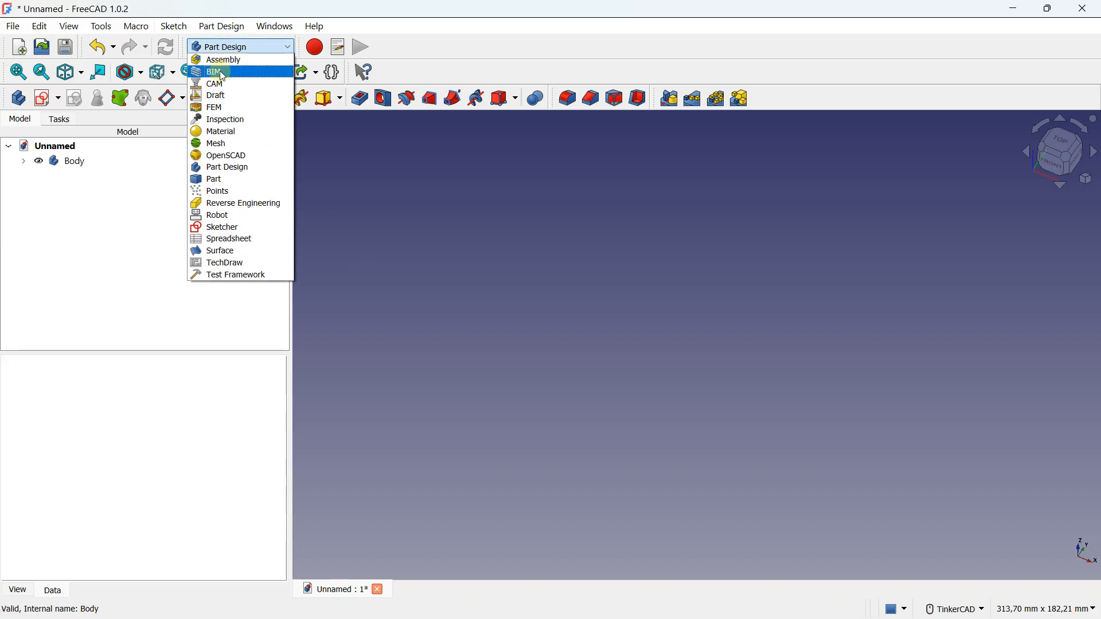
pyautogui.click(224, 63)
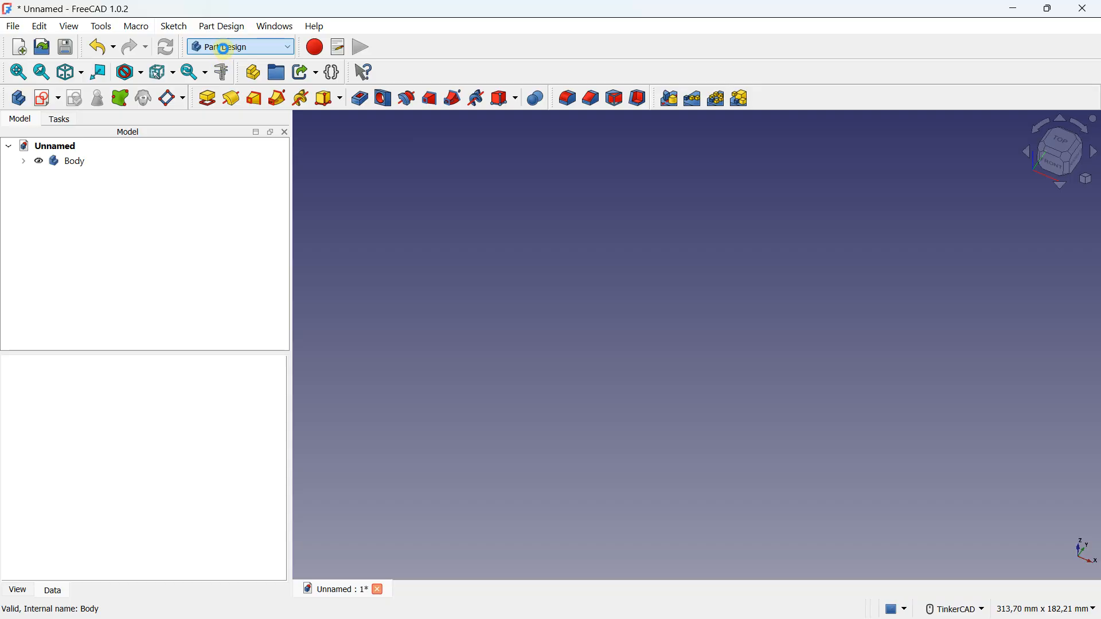
pyautogui.click(226, 48)
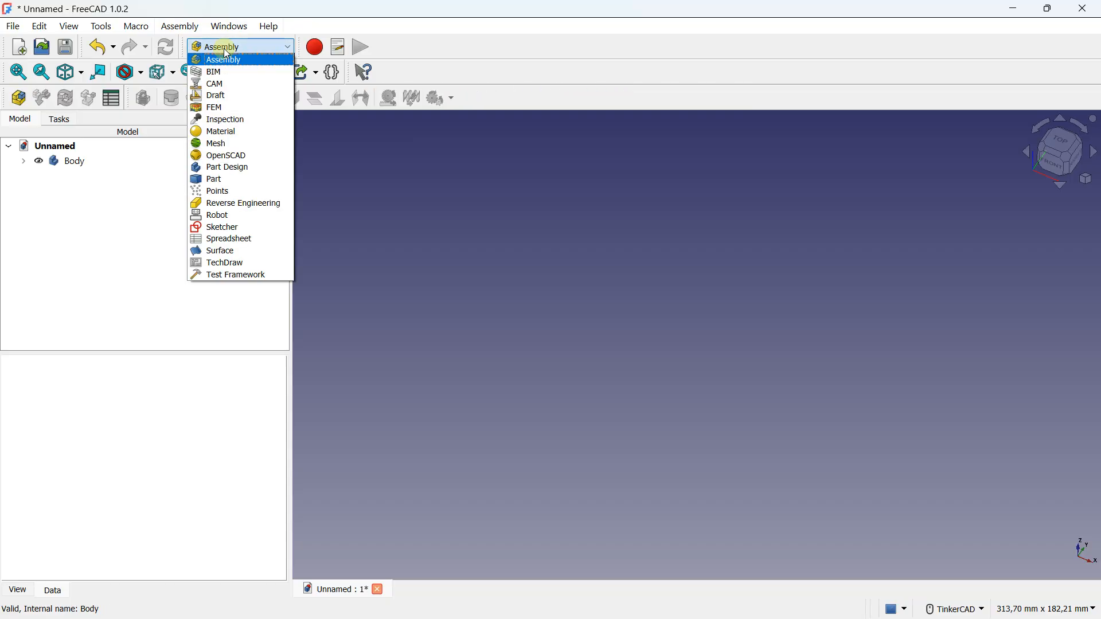
pyautogui.click(222, 276)
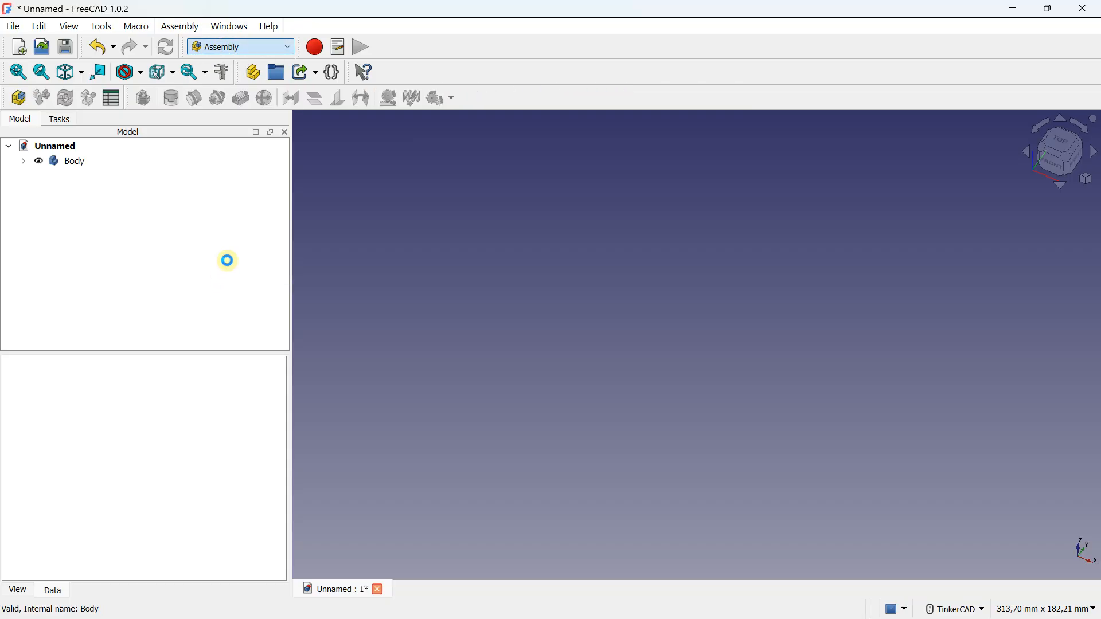
pyautogui.click(244, 47)
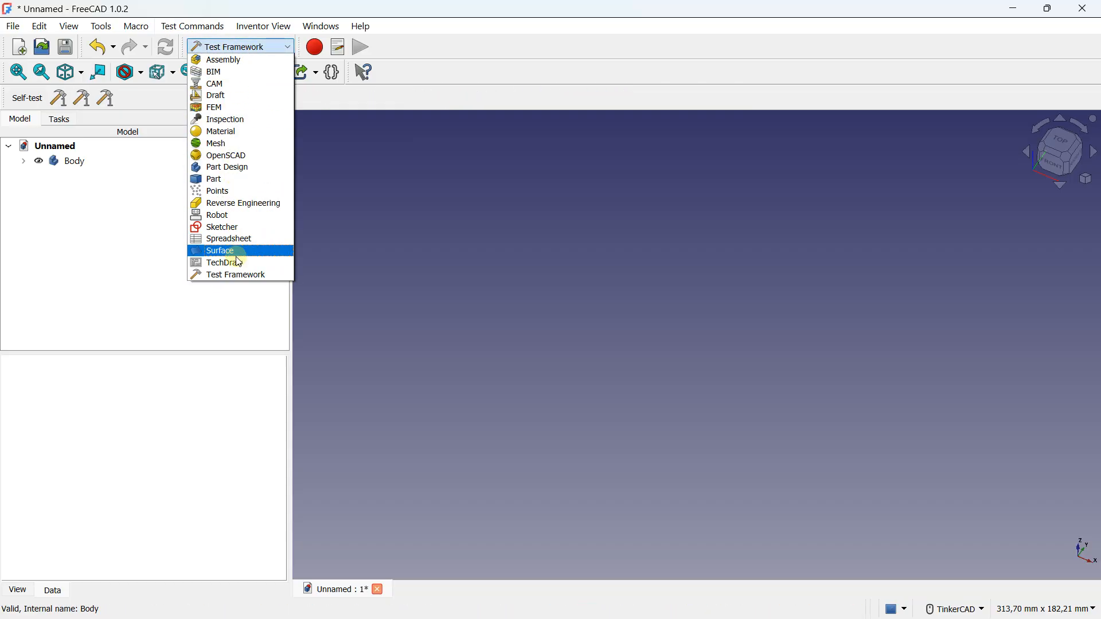
pyautogui.click(236, 261)
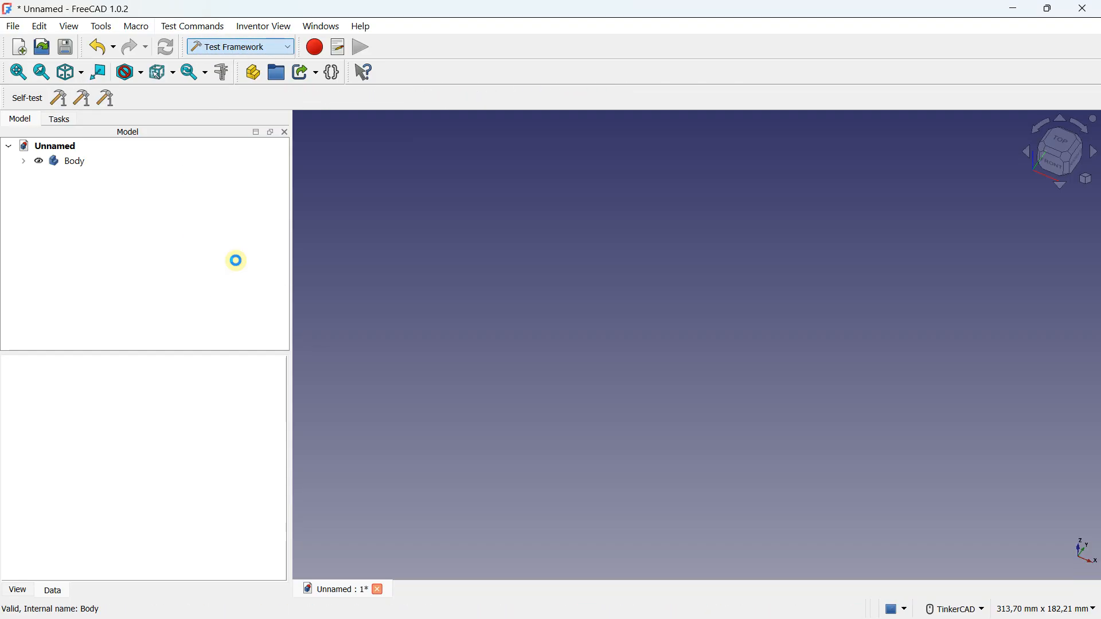
pyautogui.click(238, 48)
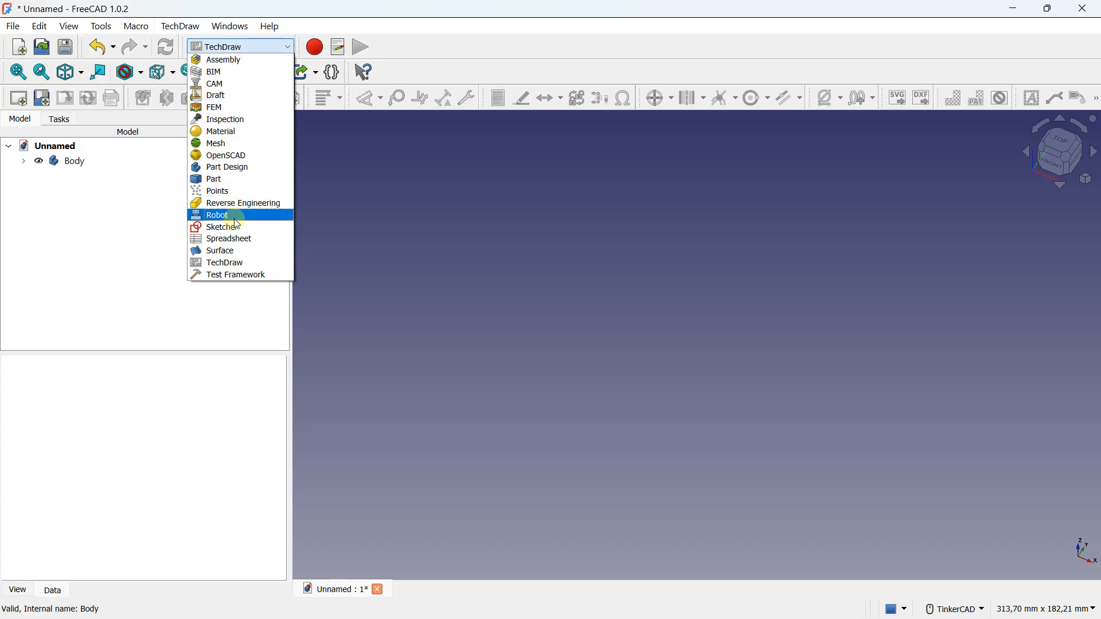
pyautogui.click(227, 277)
# - Examine the Part workbench's tools and return to the Part Design workbench
pyautogui.click(246, 48)
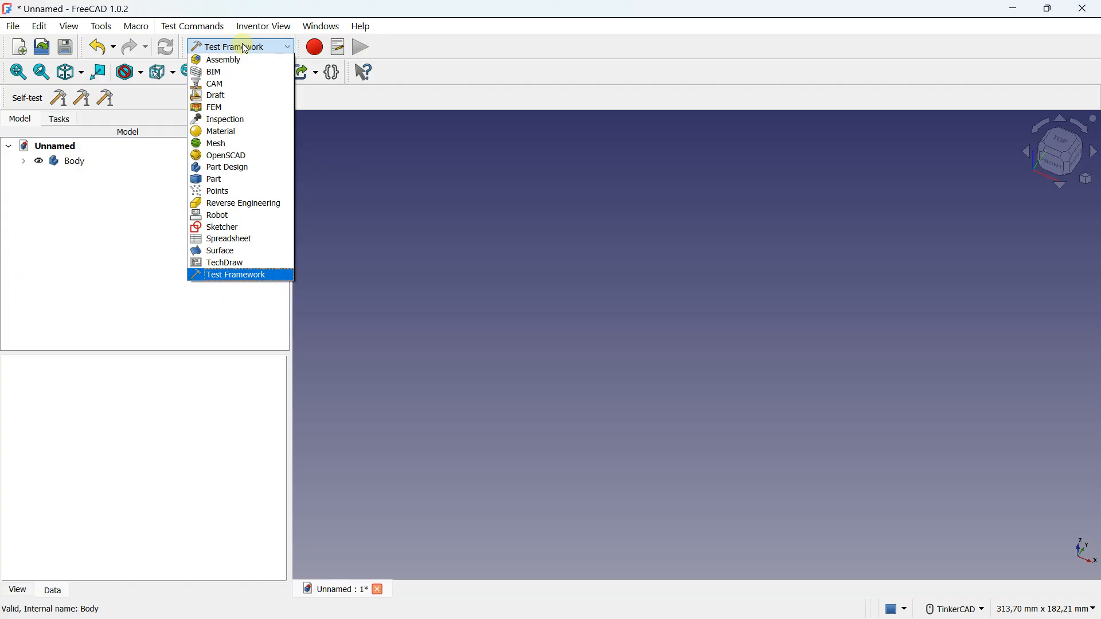
pyautogui.click(238, 180)
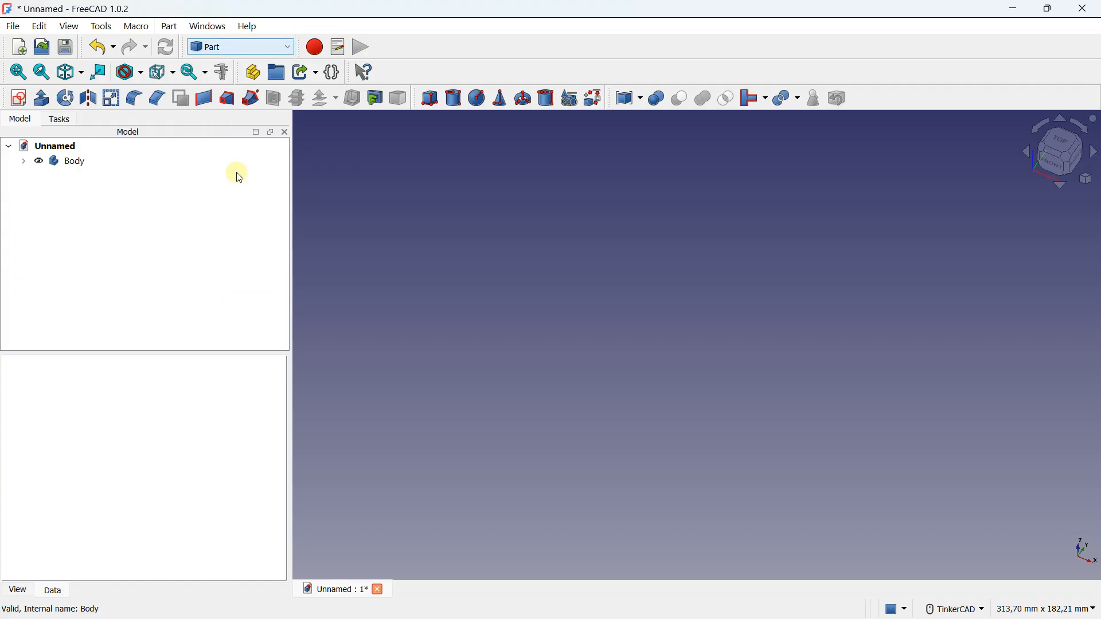
pyautogui.click(254, 49)
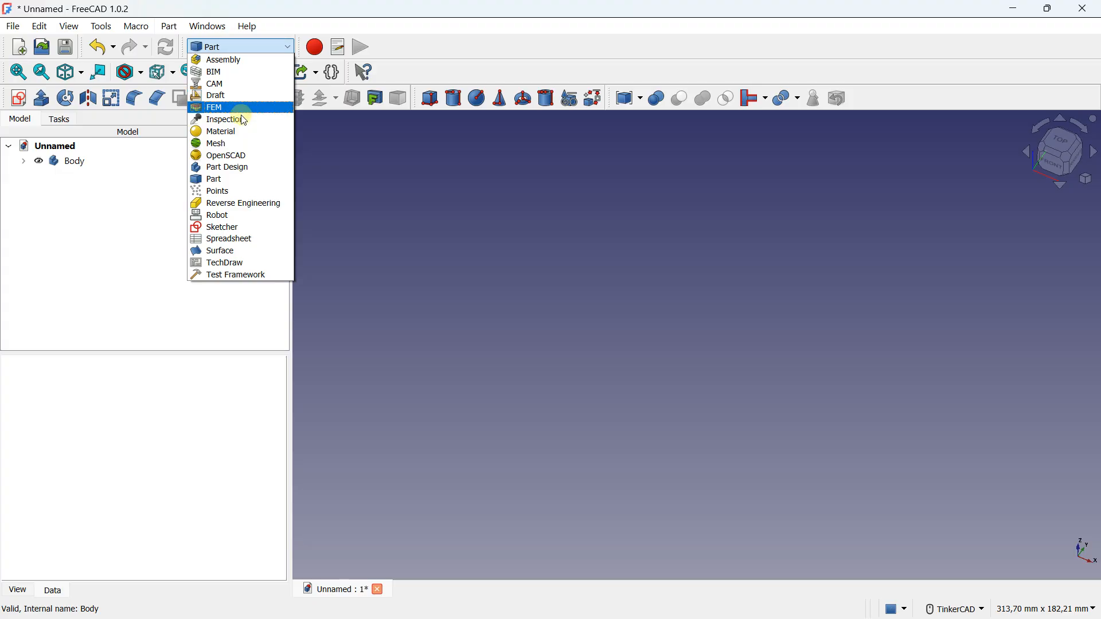
pyautogui.click(243, 169)
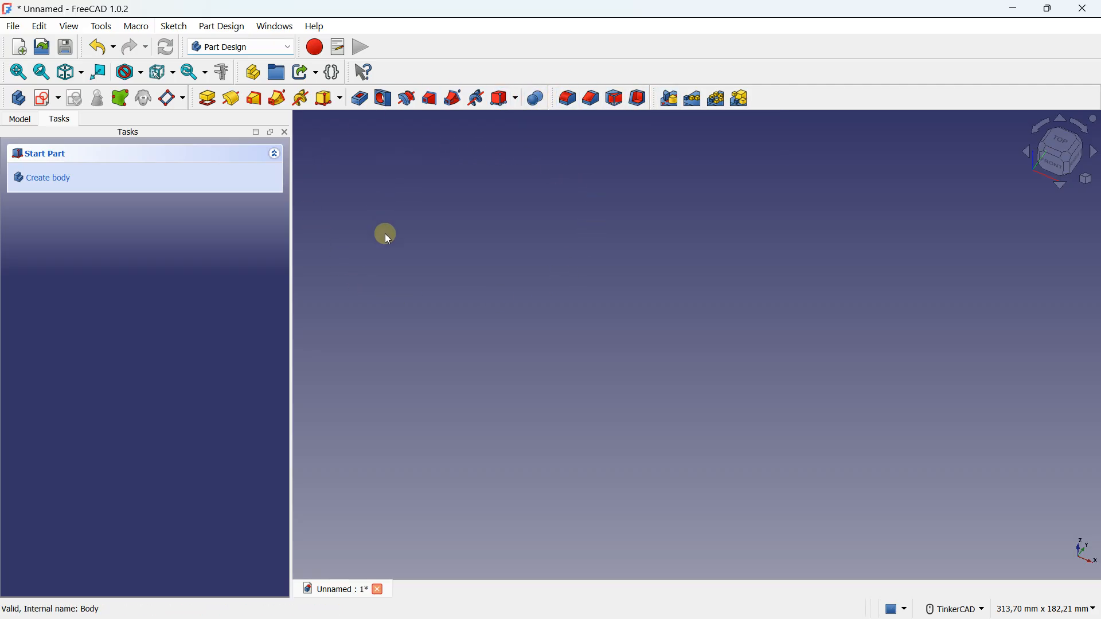
# - Expand the Body and its Origin in the model tree and show the origin's axes and planes
pyautogui.click(17, 119)
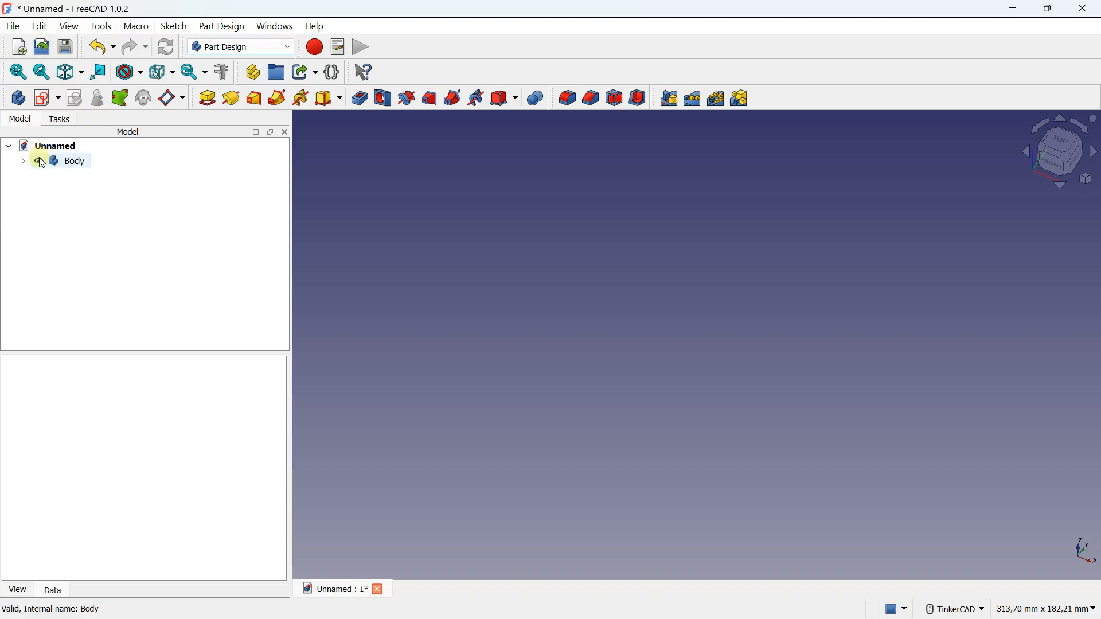
pyautogui.doubleClick(76, 161)
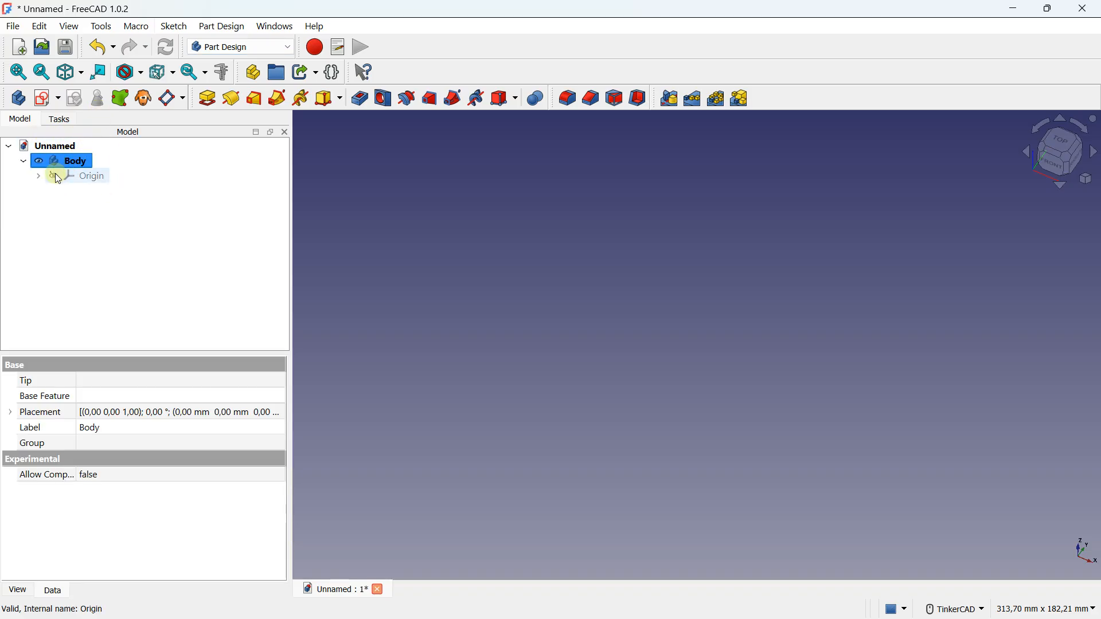
pyautogui.click(38, 176)
pyautogui.click(55, 176)
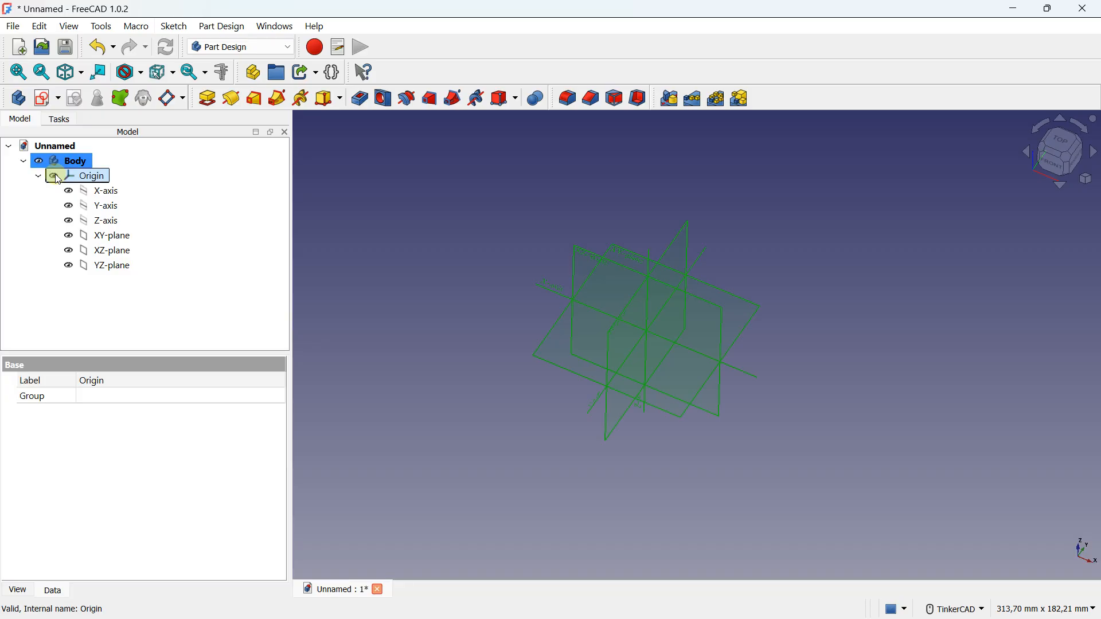
pyautogui.click(54, 176)
pyautogui.click(383, 208)
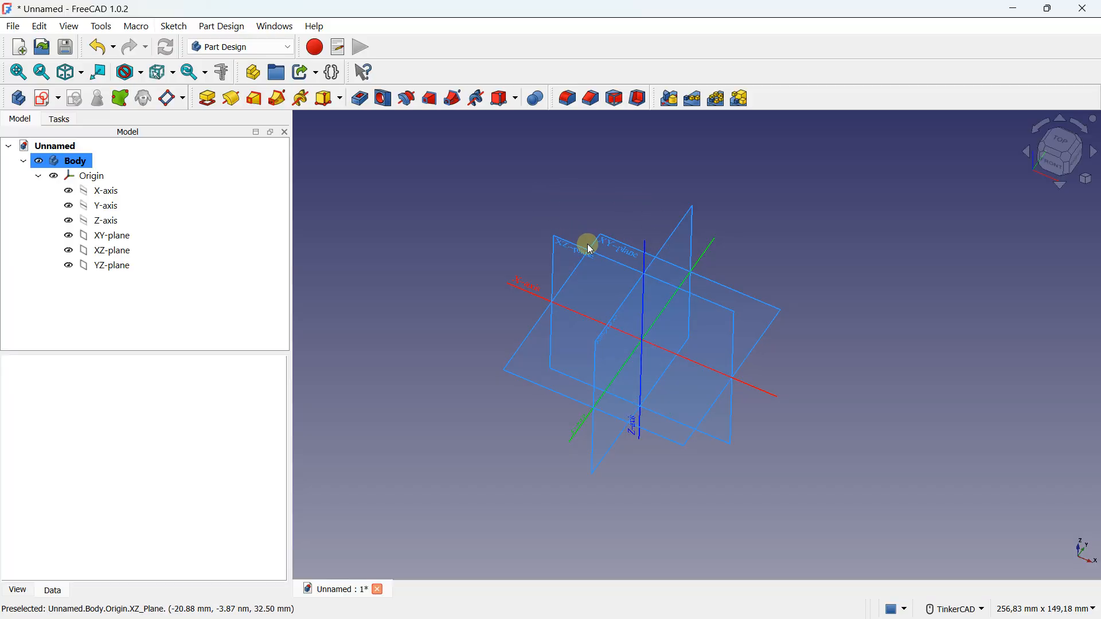
# - Examine the origin planes from different directions by changing the standard view, zooming, panning and orbiting
pyautogui.click(1060, 150)
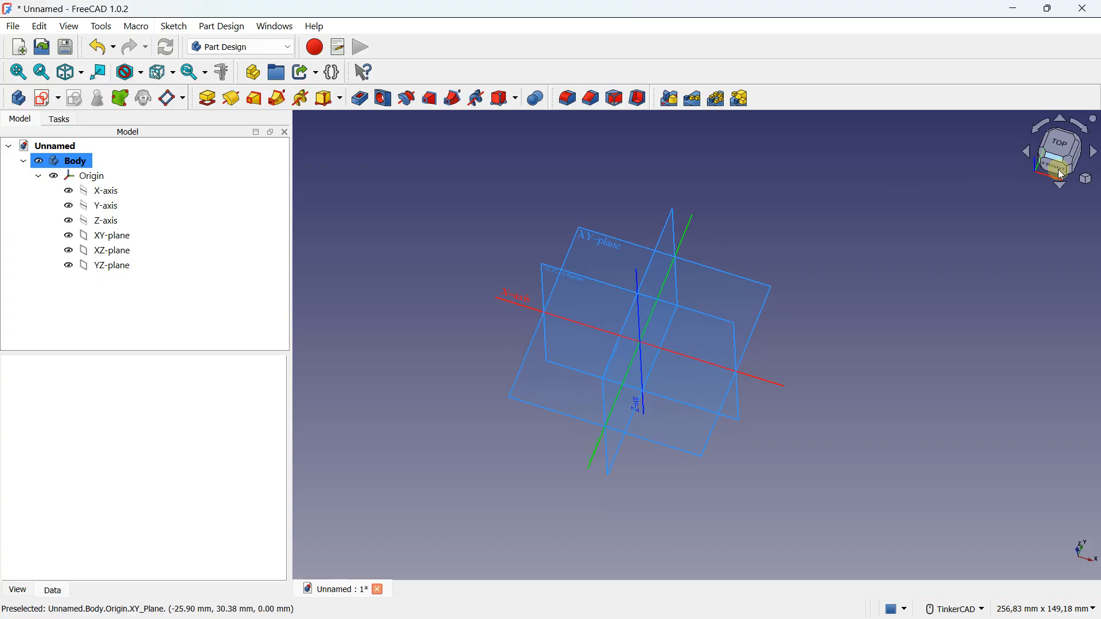
pyautogui.click(1058, 122)
pyautogui.moveTo(663, 305); pyautogui.dragTo(629, 292, button='middle')
pyautogui.scroll(6, 629, 292)
pyautogui.scroll(-7, 632, 296)
pyautogui.scroll(5, 630, 294)
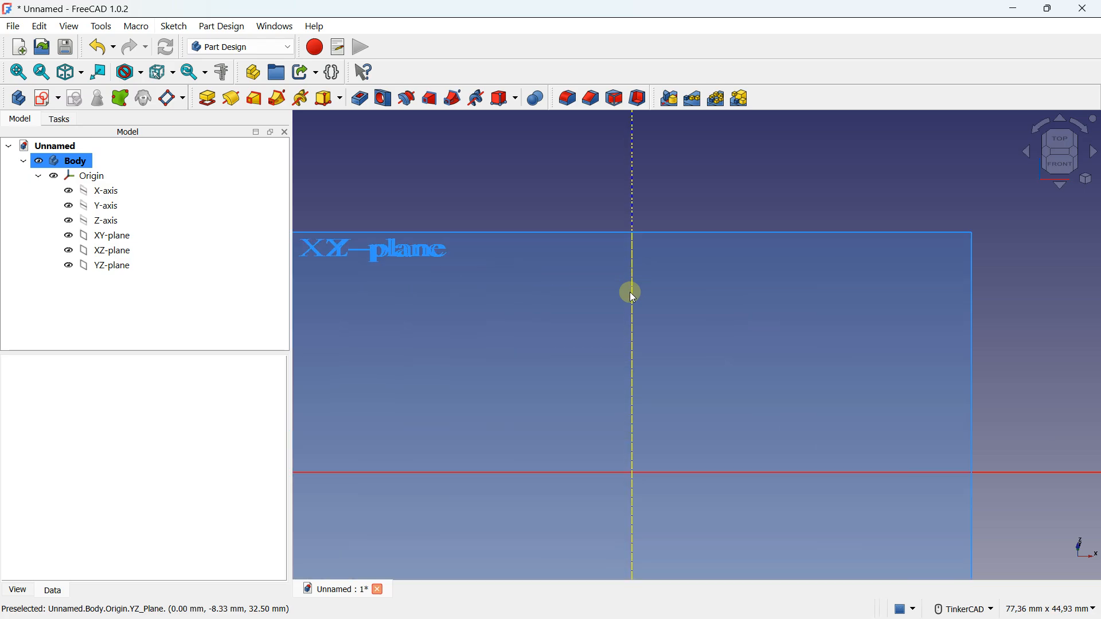
pyautogui.scroll(-7, 629, 293)
pyautogui.scroll(2, 629, 291)
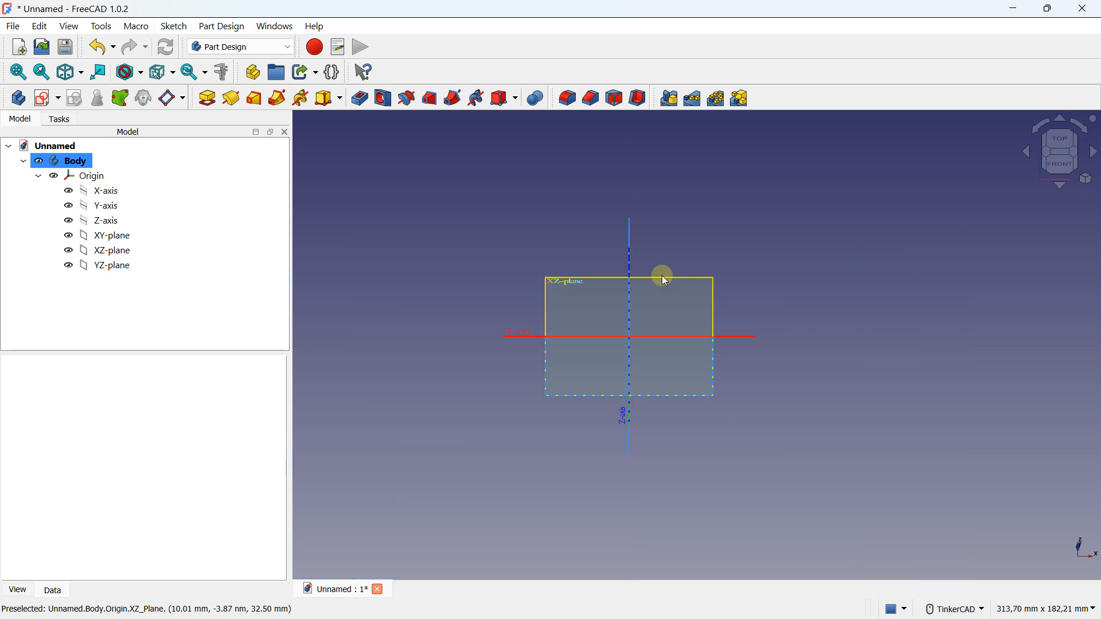
pyautogui.moveTo(661, 275); pyautogui.dragTo(629, 258, button='right')
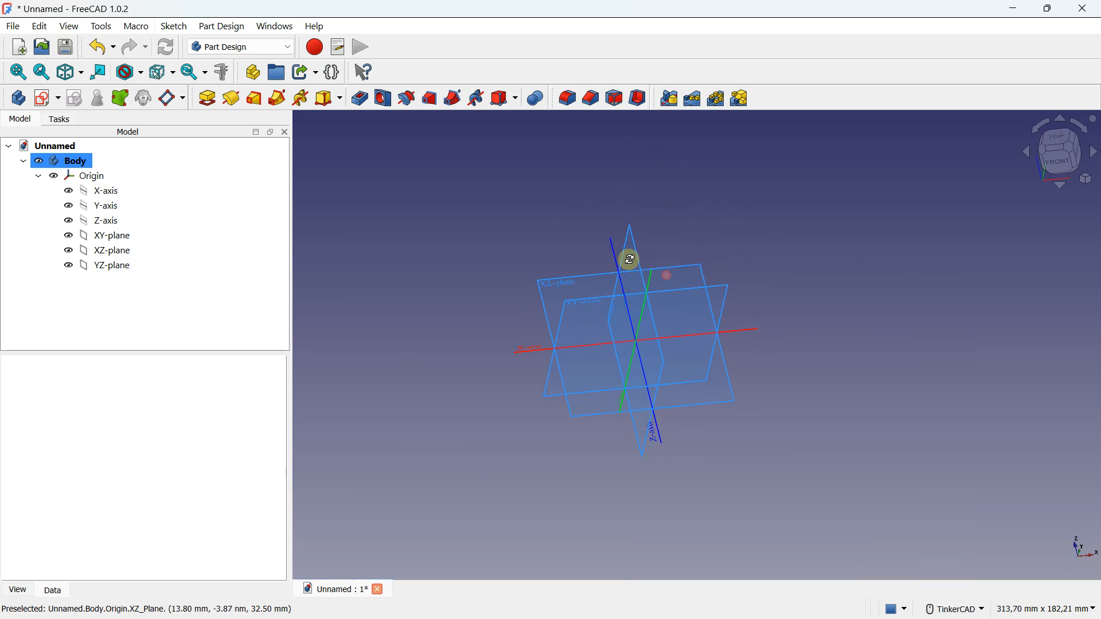
pyautogui.moveTo(623, 243); pyautogui.dragTo(594, 211, button='middle')
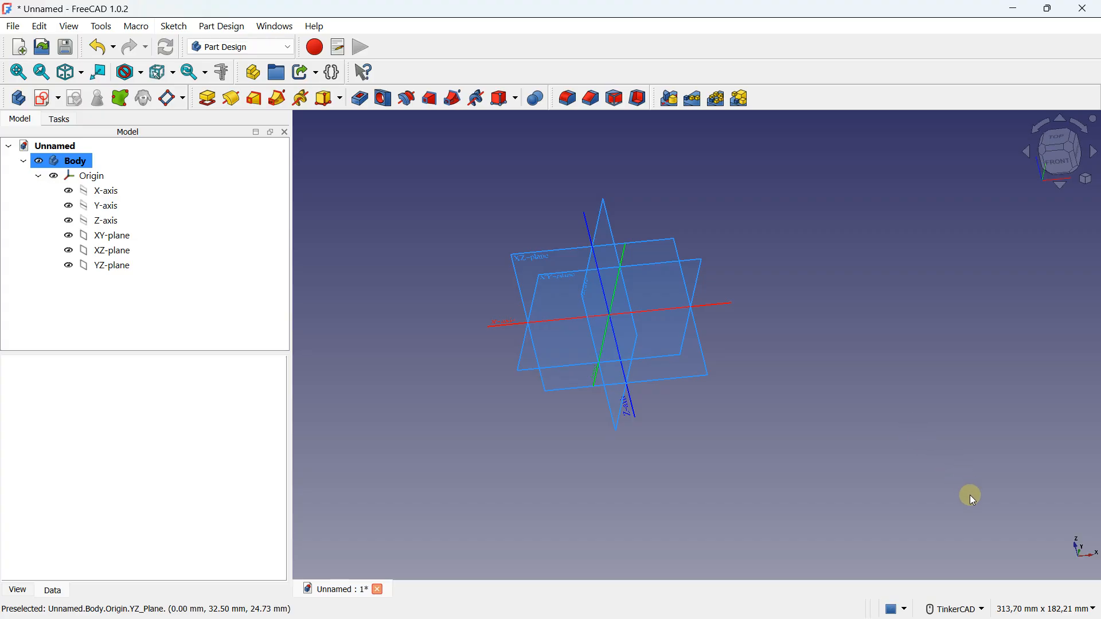
# - Review the available navigation styles and unit systems, keeping TinkerCAD navigation and the Standard (mm, kg, s, °) units
pyautogui.click(986, 609)
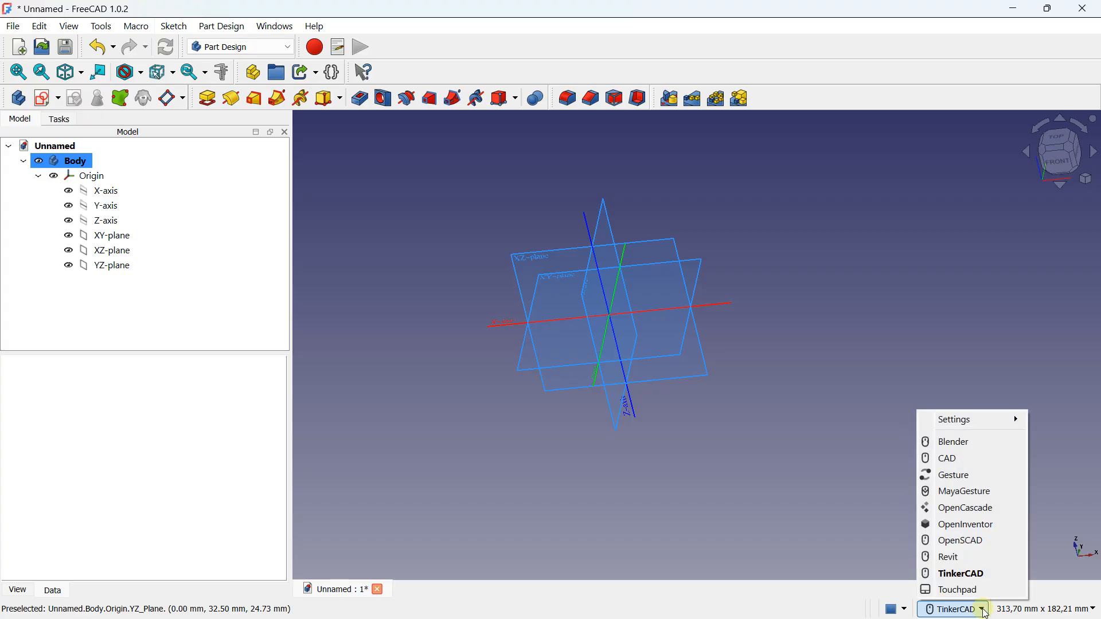
pyautogui.click(947, 575)
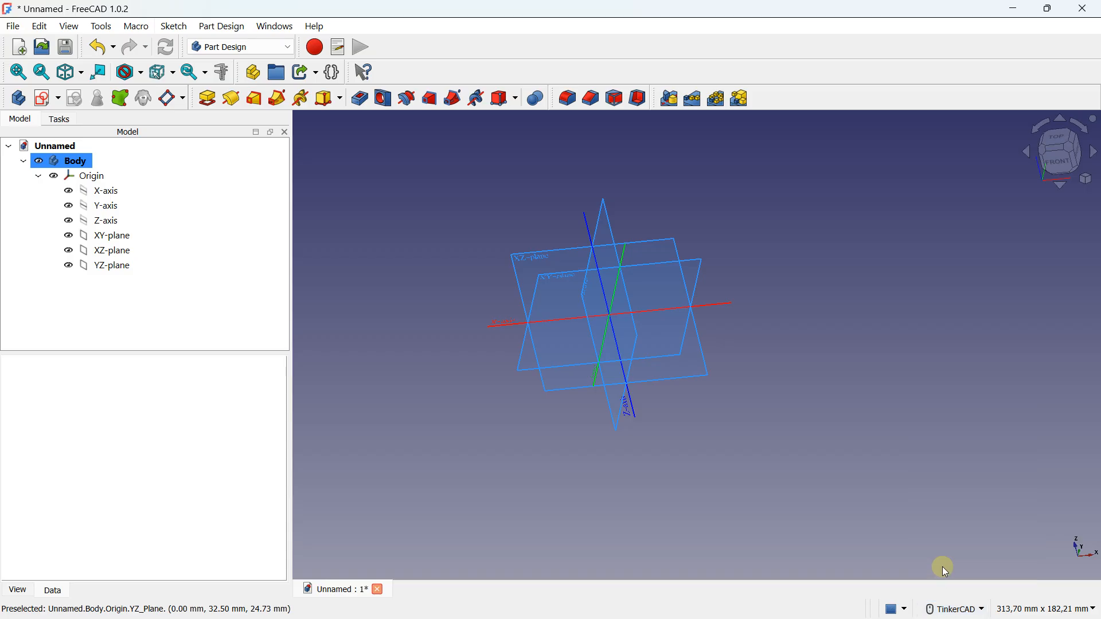
pyautogui.click(1046, 608)
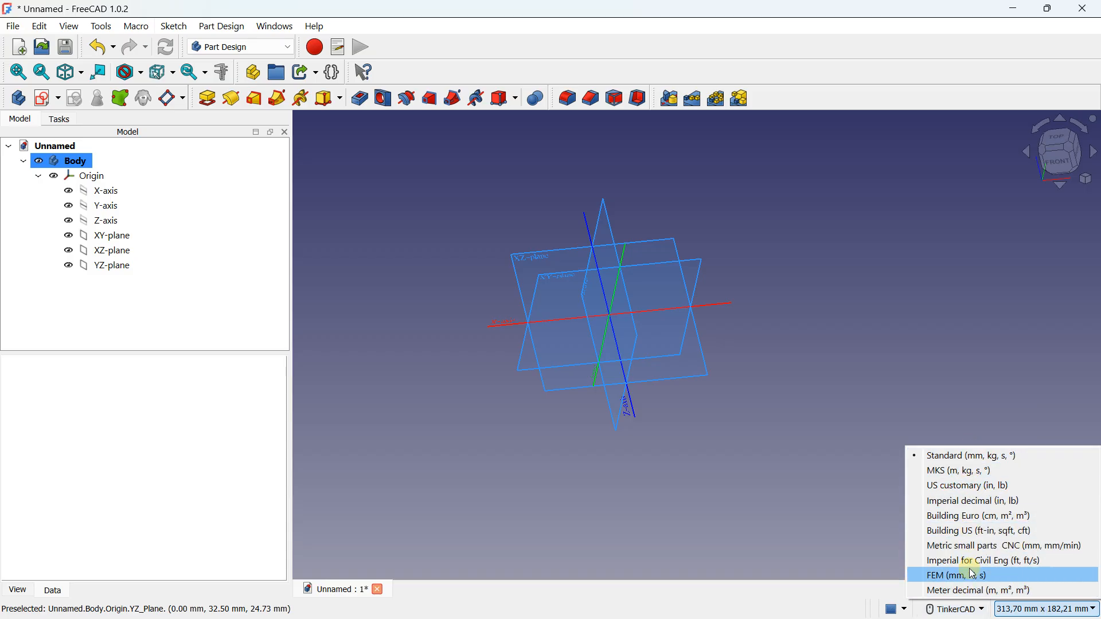
pyautogui.click(835, 436)
# - Hide the Body's origin and create a new sketch on the XY-plane
pyautogui.moveTo(721, 356); pyautogui.dragTo(594, 322, button='right')
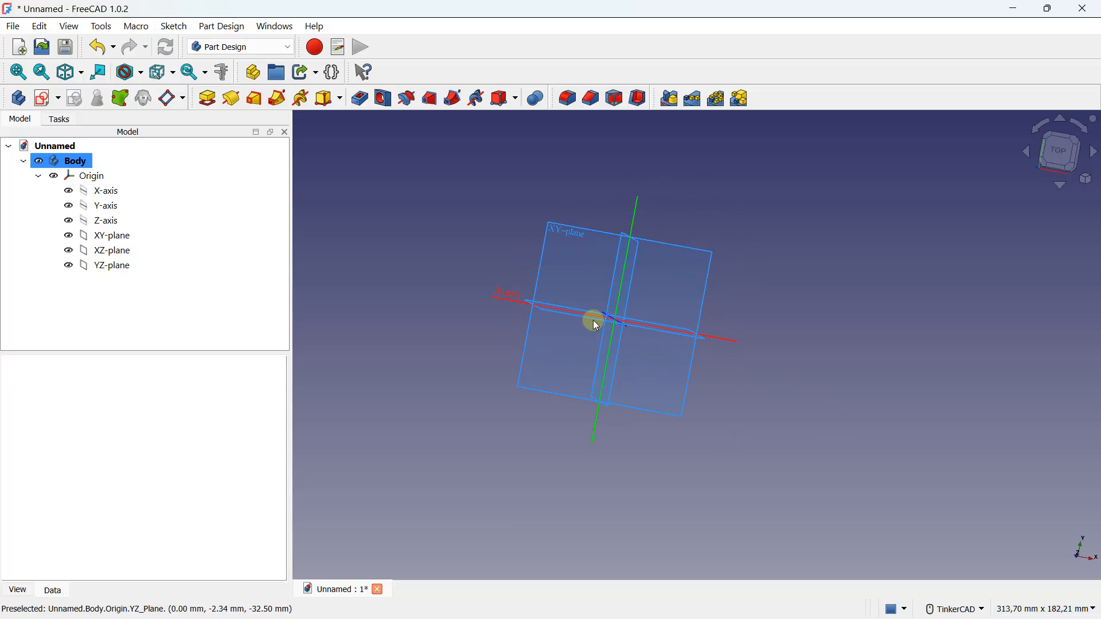
pyautogui.click(53, 175)
pyautogui.click(43, 98)
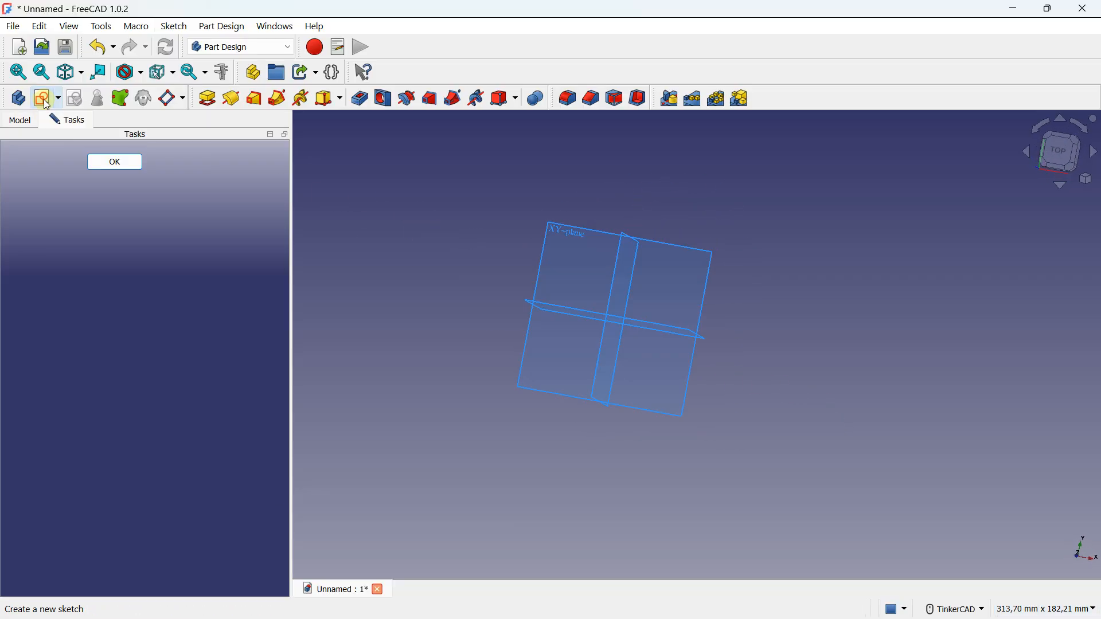
pyautogui.moveTo(644, 337); pyautogui.dragTo(624, 380, button='right')
pyautogui.scroll(-4, 622, 376)
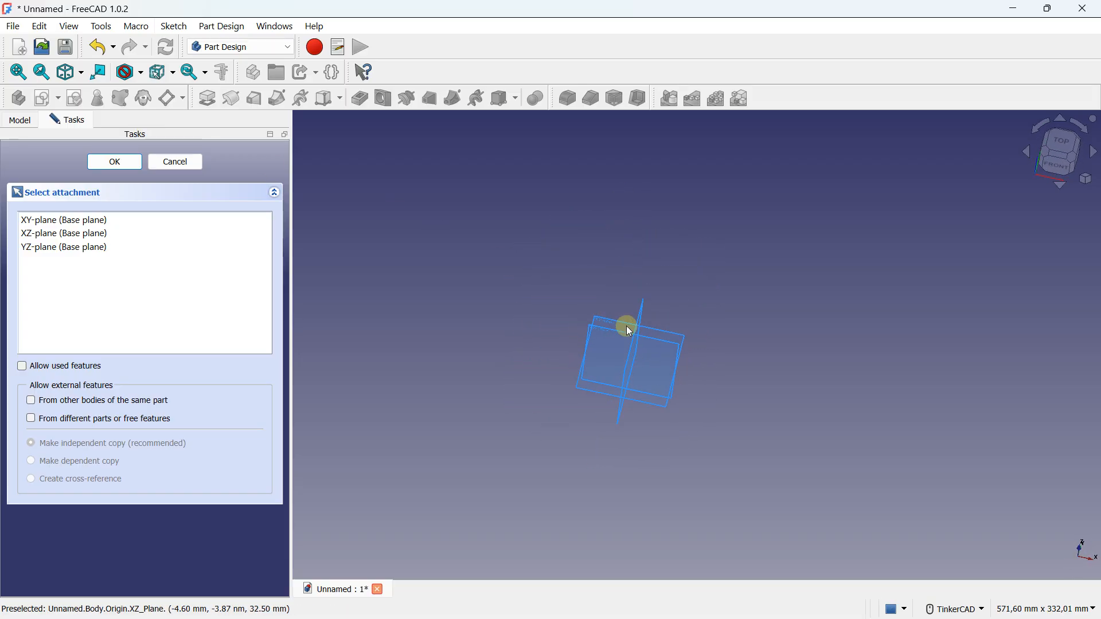
pyautogui.click(616, 321)
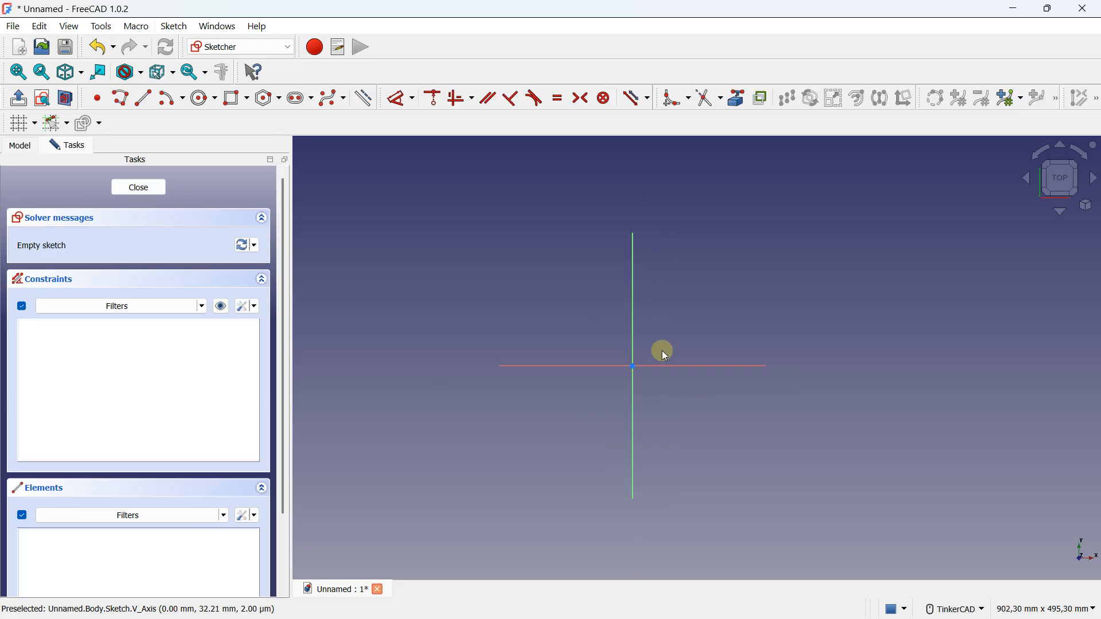
# - Try out the sketch grid by toggling it on and off
pyautogui.scroll(-1, 659, 339)
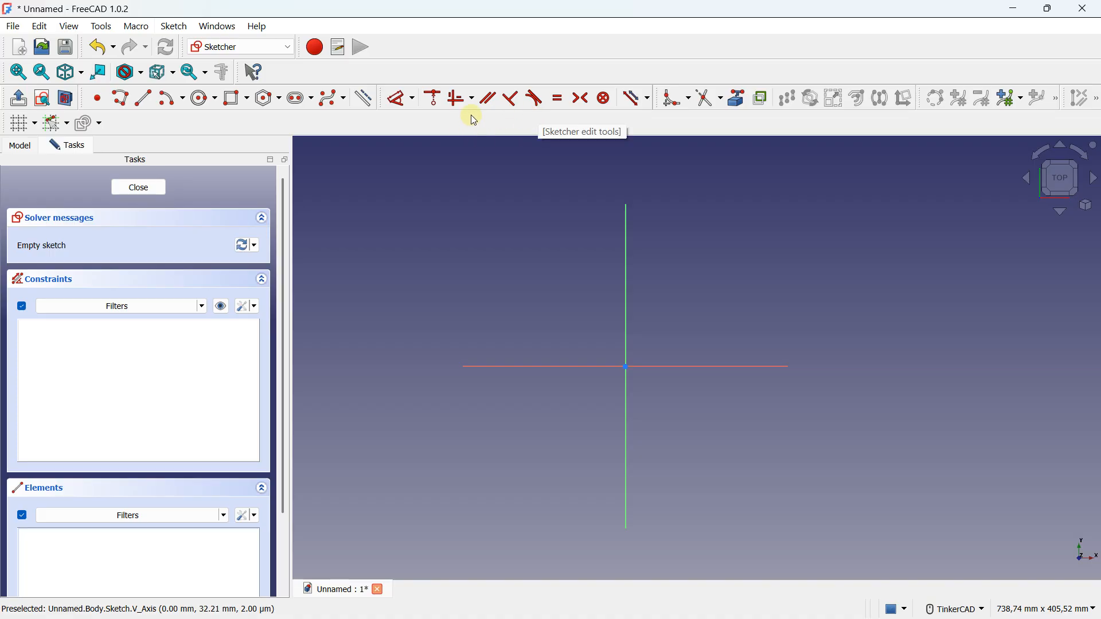
pyautogui.click(26, 123)
pyautogui.click(26, 123)
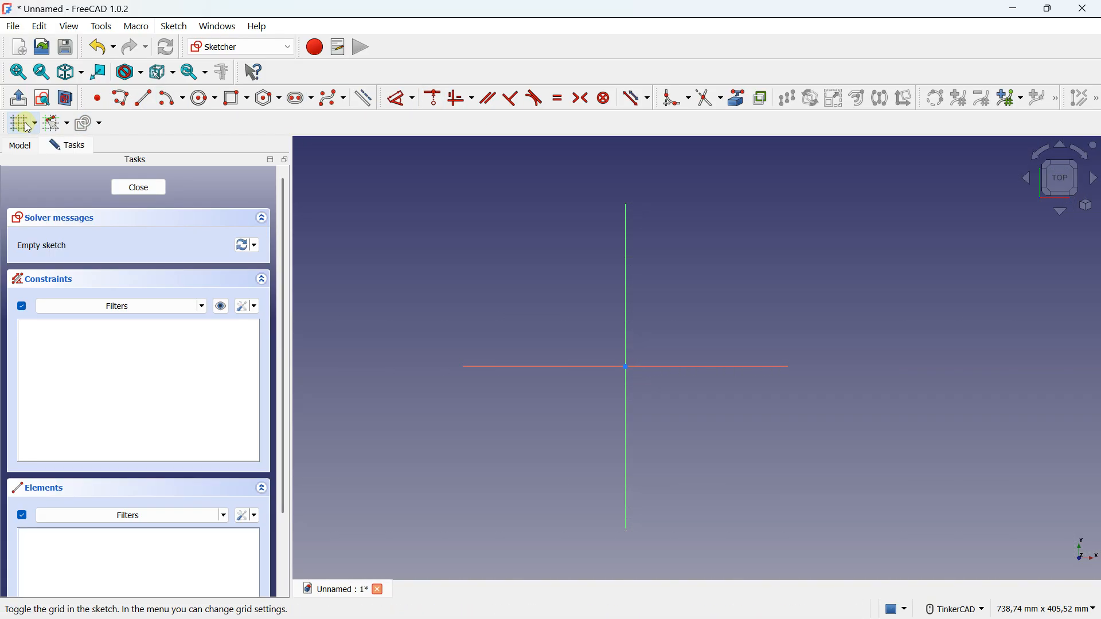
pyautogui.click(25, 123)
pyautogui.click(26, 122)
# - Draw a centered rectangle 200 mm wide and 160 mm high with its center on the sketch origin
pyautogui.click(249, 99)
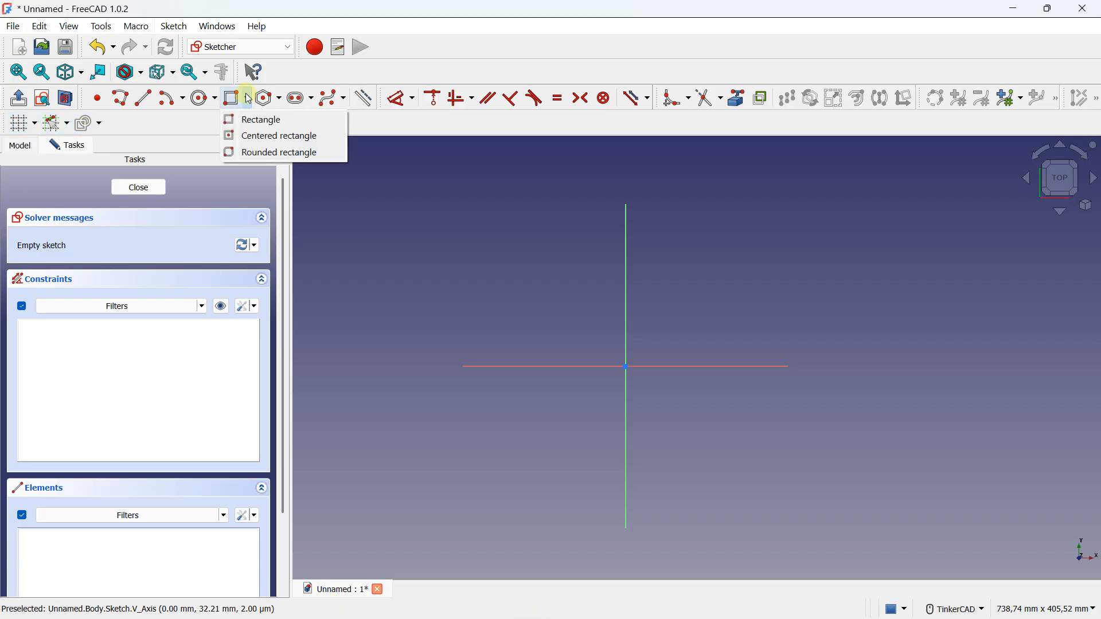
pyautogui.click(253, 135)
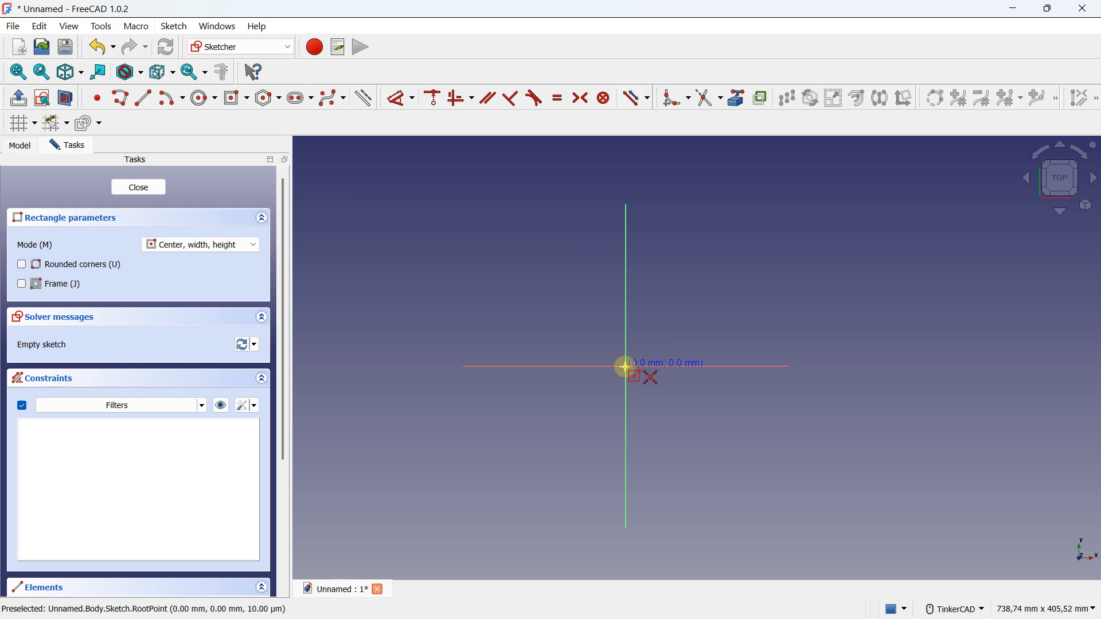
pyautogui.click(626, 367)
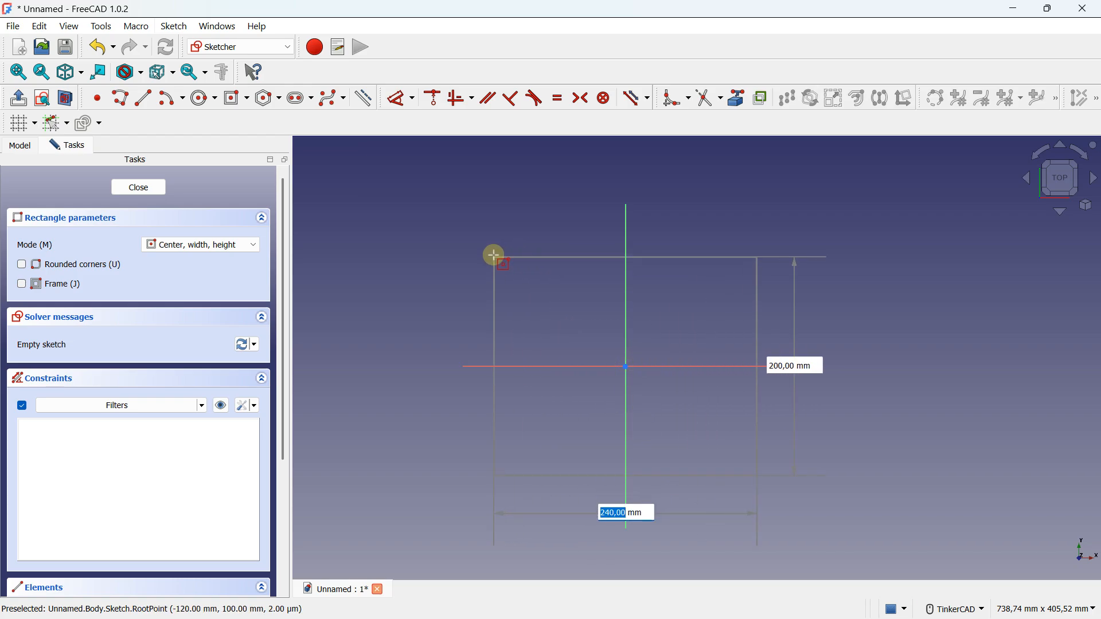
pyautogui.press('capslock')
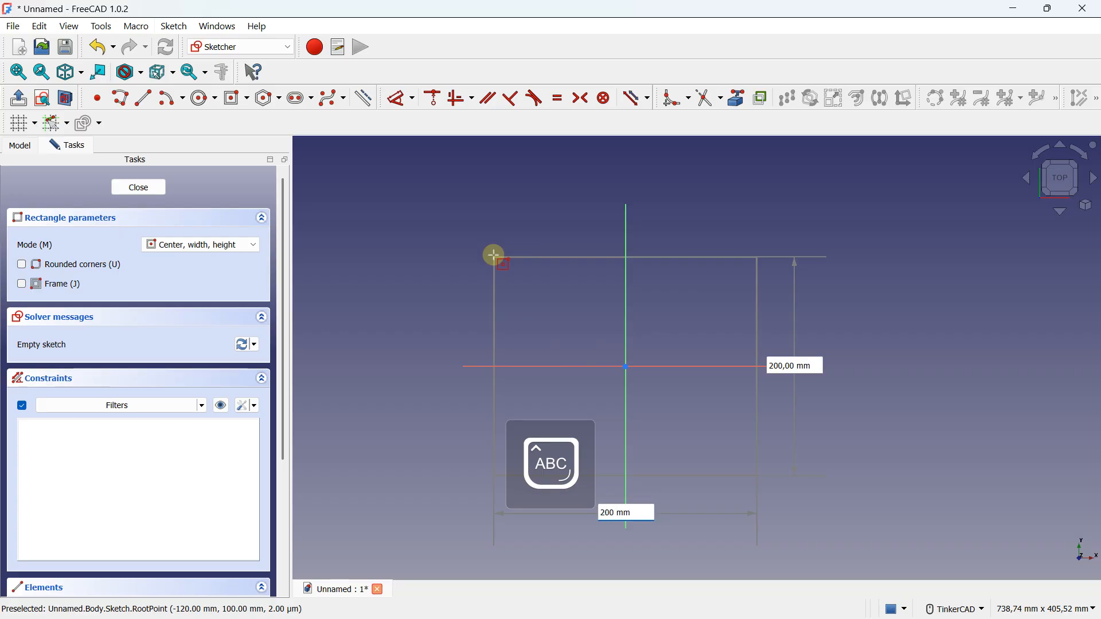
pyautogui.press('Return')
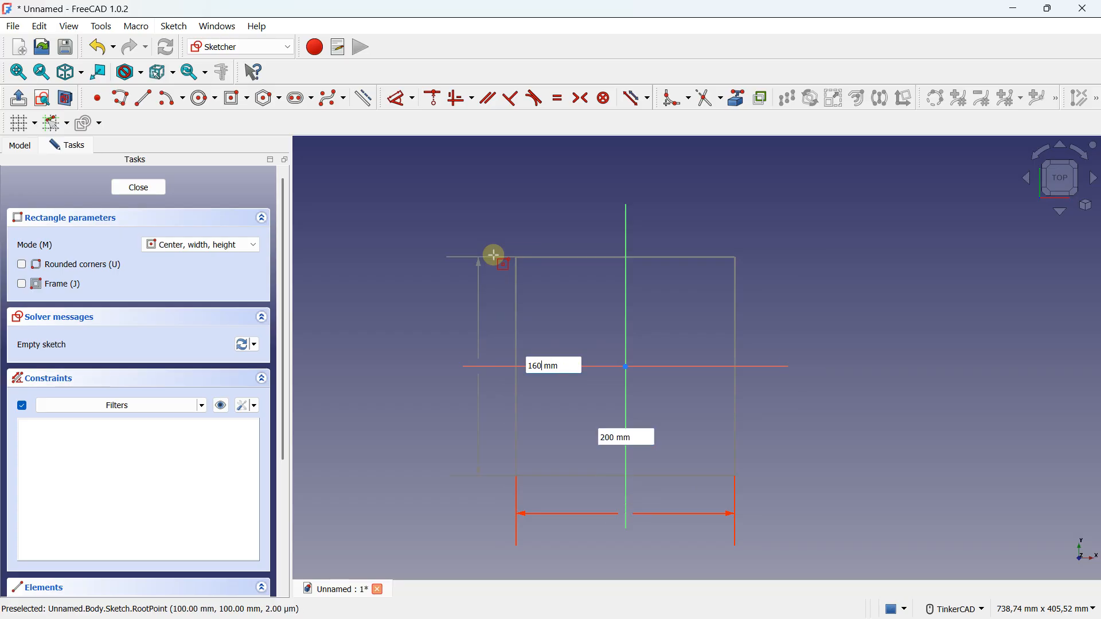
pyautogui.press('Return')
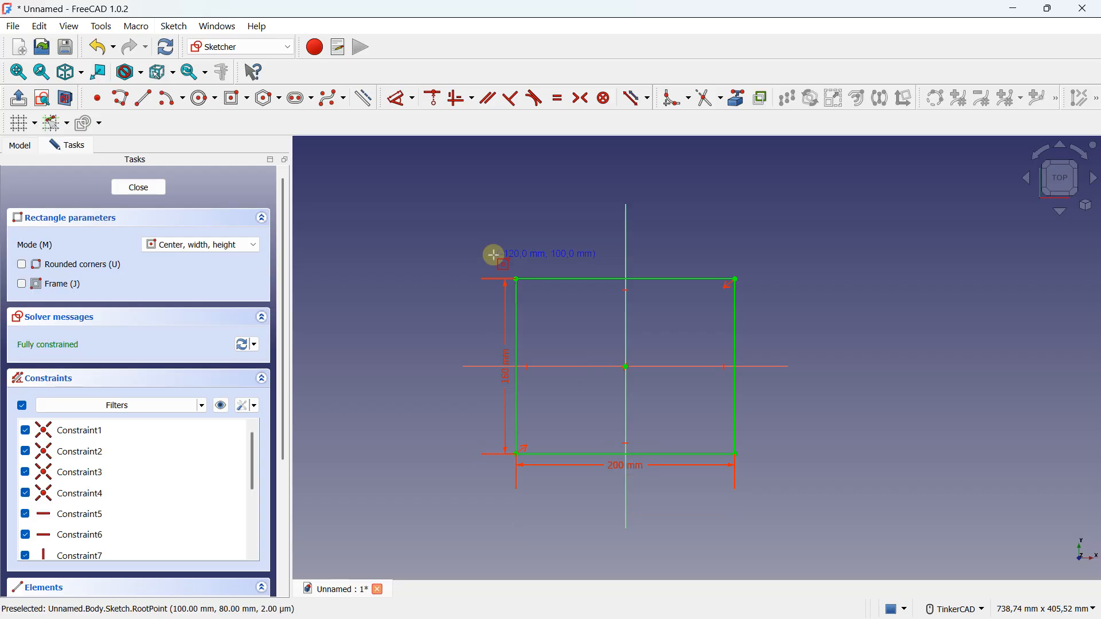
# - Review the rectangle sketch's solver messages, constraint list and element list
pyautogui.scroll(1, 627, 422)
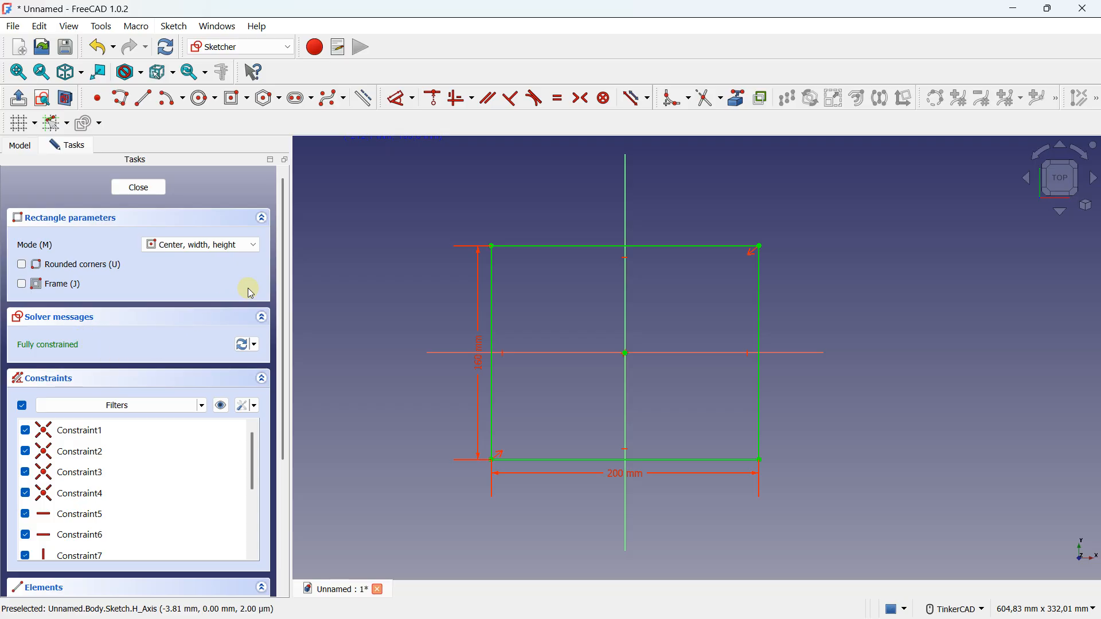
pyautogui.click(264, 320)
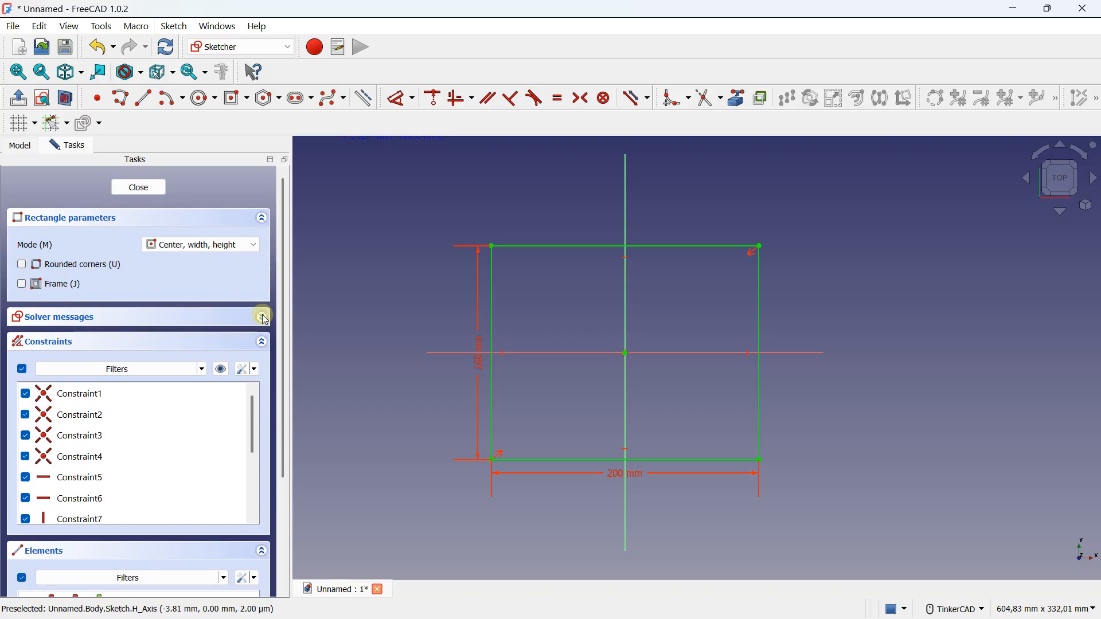
pyautogui.click(264, 329)
pyautogui.click(264, 379)
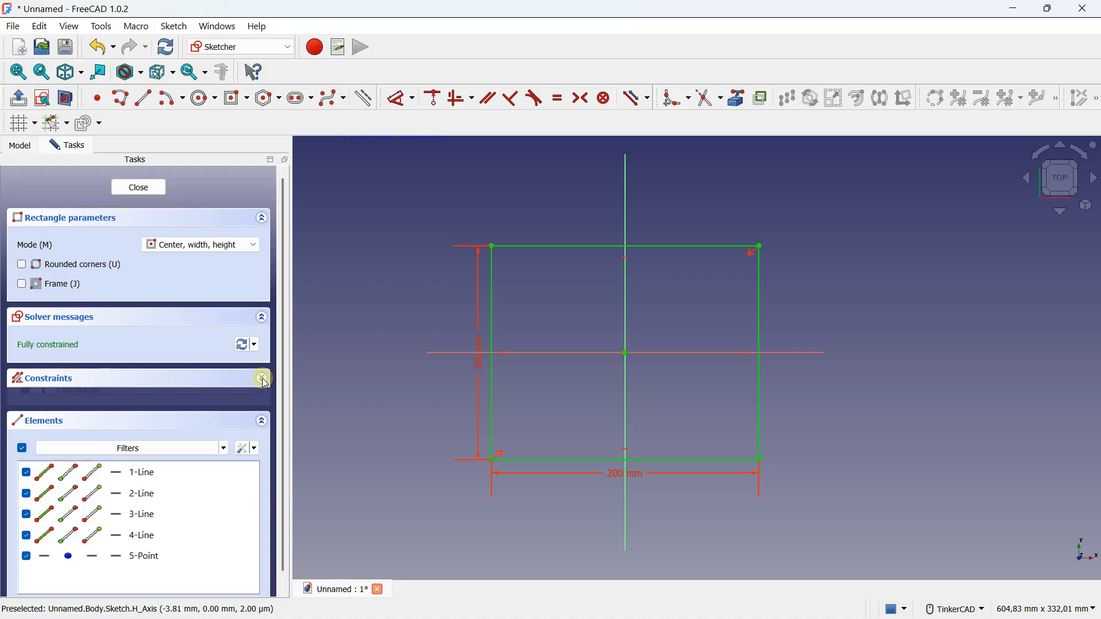
pyautogui.click(262, 378)
pyautogui.scroll(-3, 281, 330)
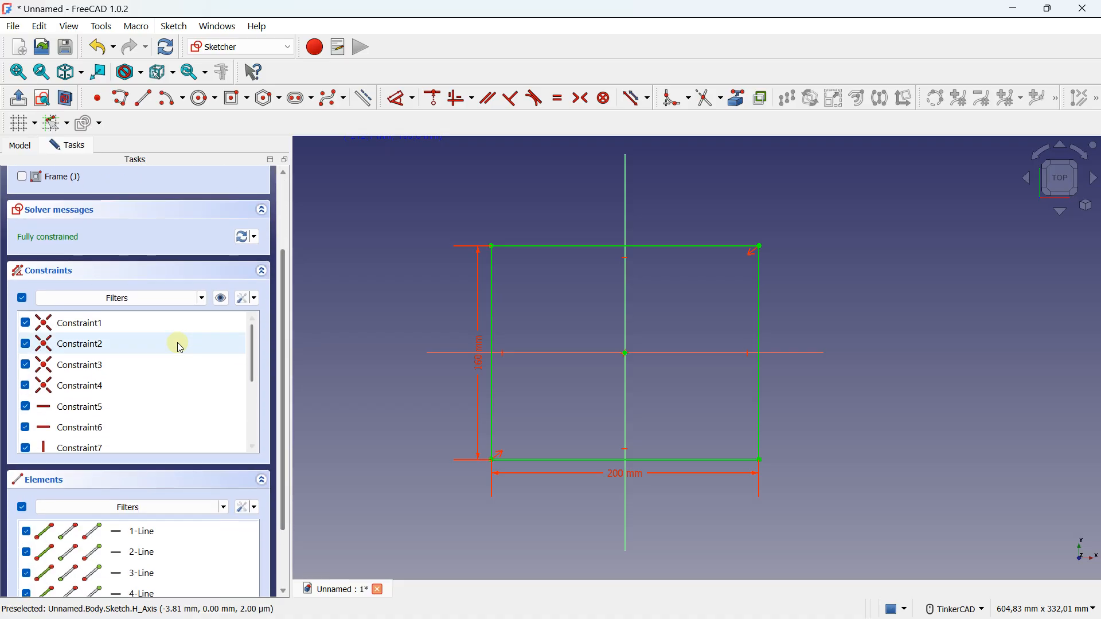
pyautogui.scroll(-4, 78, 437)
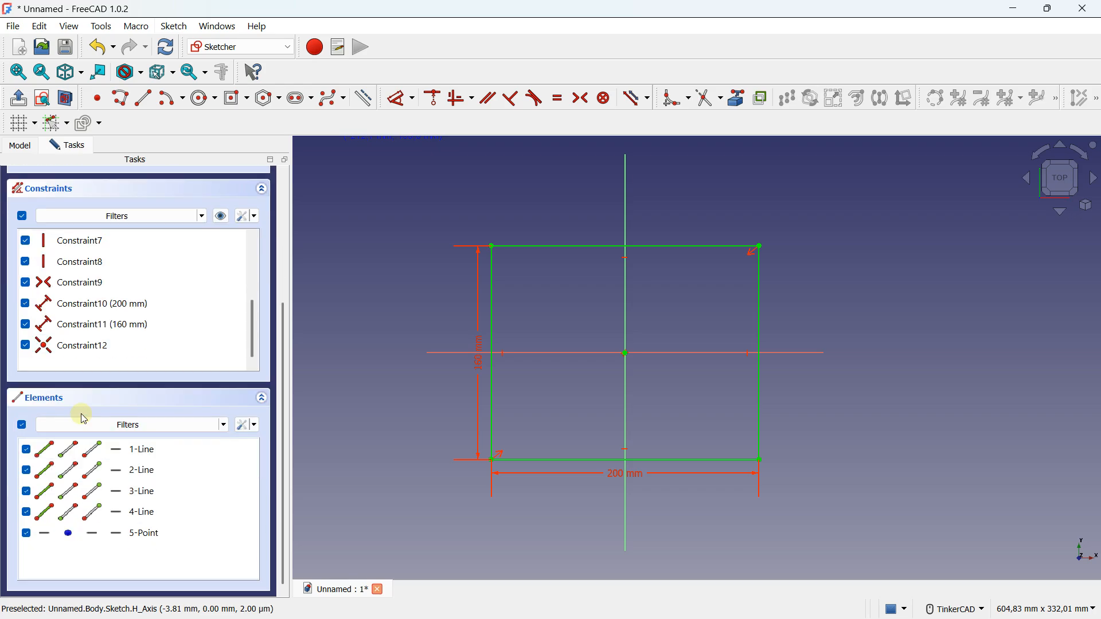
pyautogui.scroll(2, 527, 321)
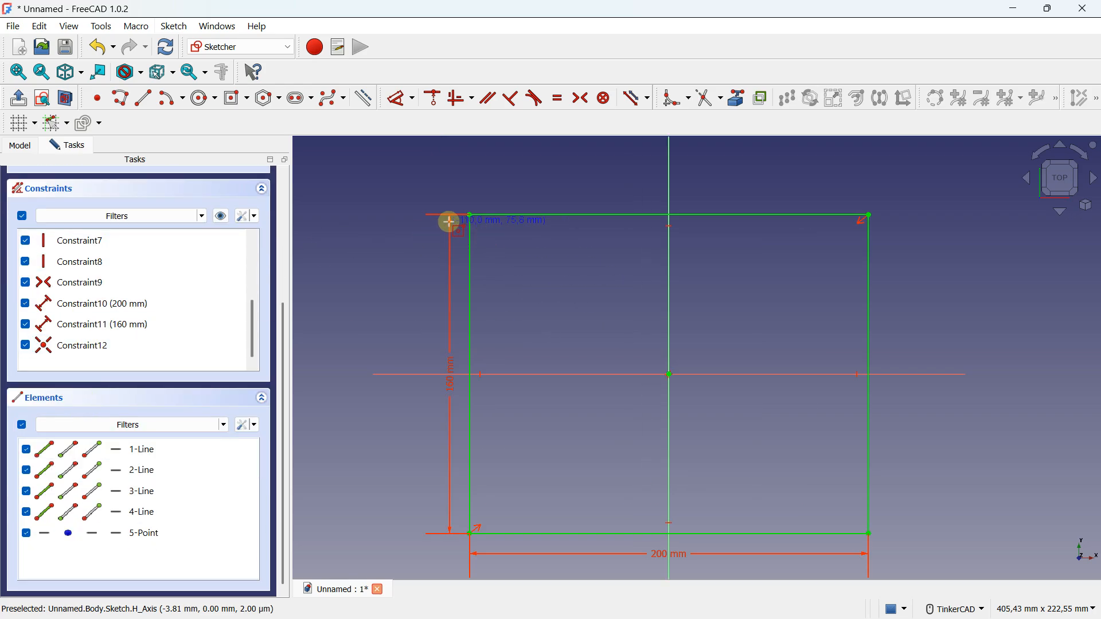
pyautogui.scroll(3, 669, 232)
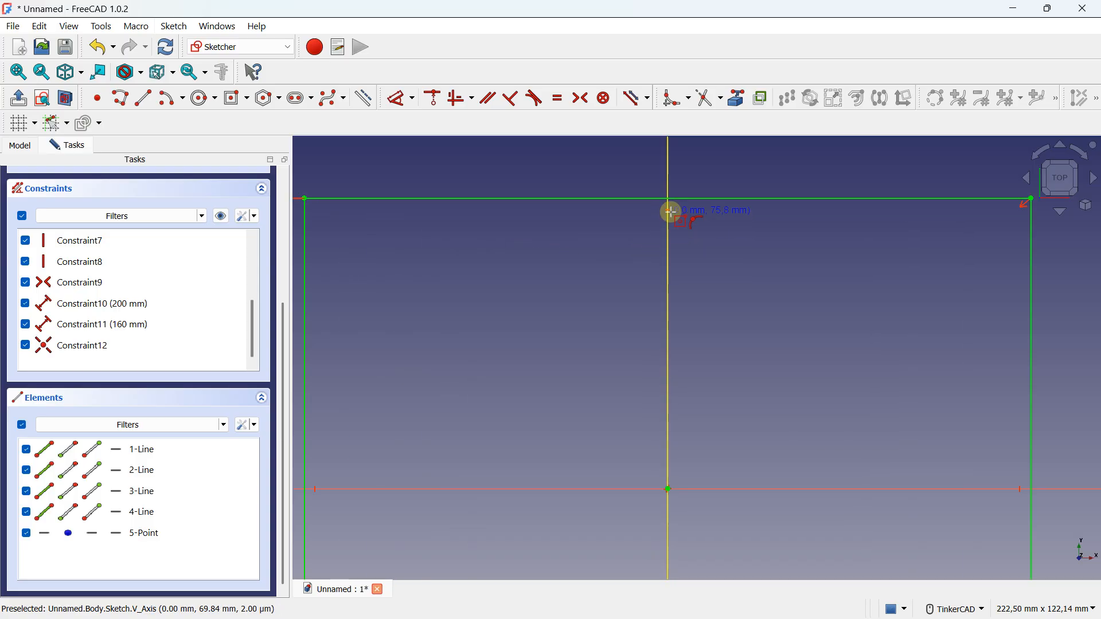
# - Exit and reopen the rectangle sketch, and examine its geometric and dimensional constraints both on the geometry and in the constraint list
pyautogui.press('Escape')
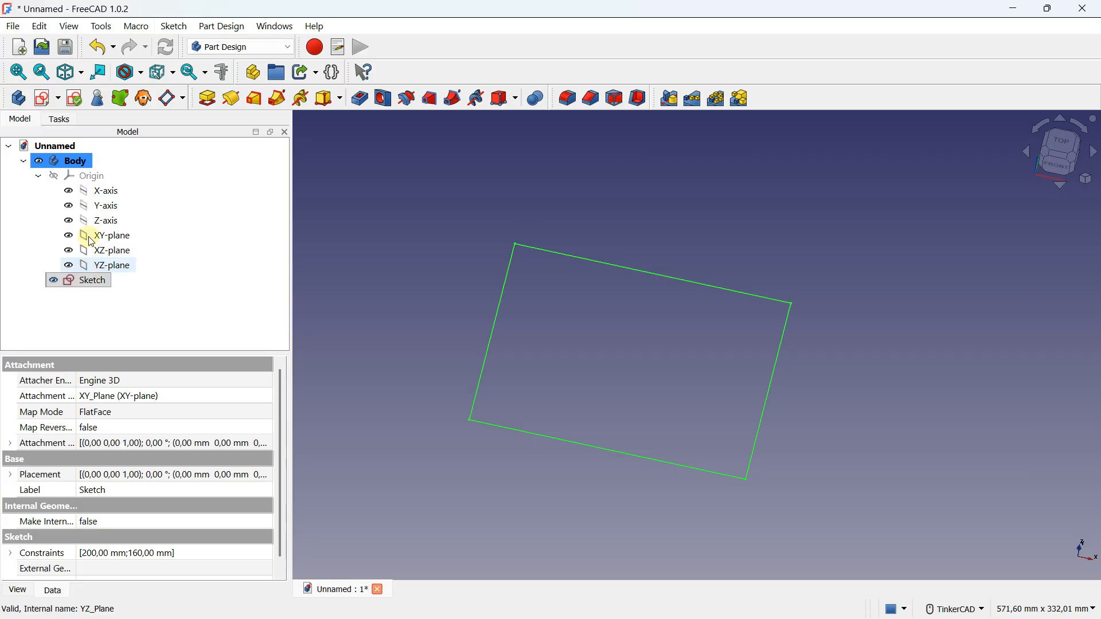
pyautogui.doubleClick(87, 280)
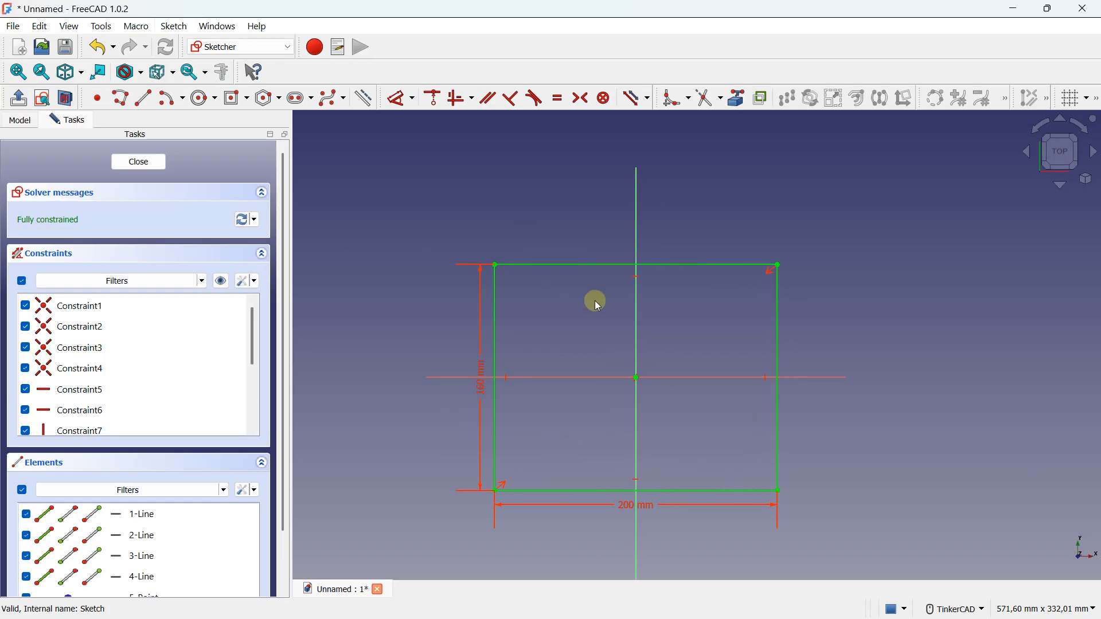
pyautogui.scroll(3, 634, 276)
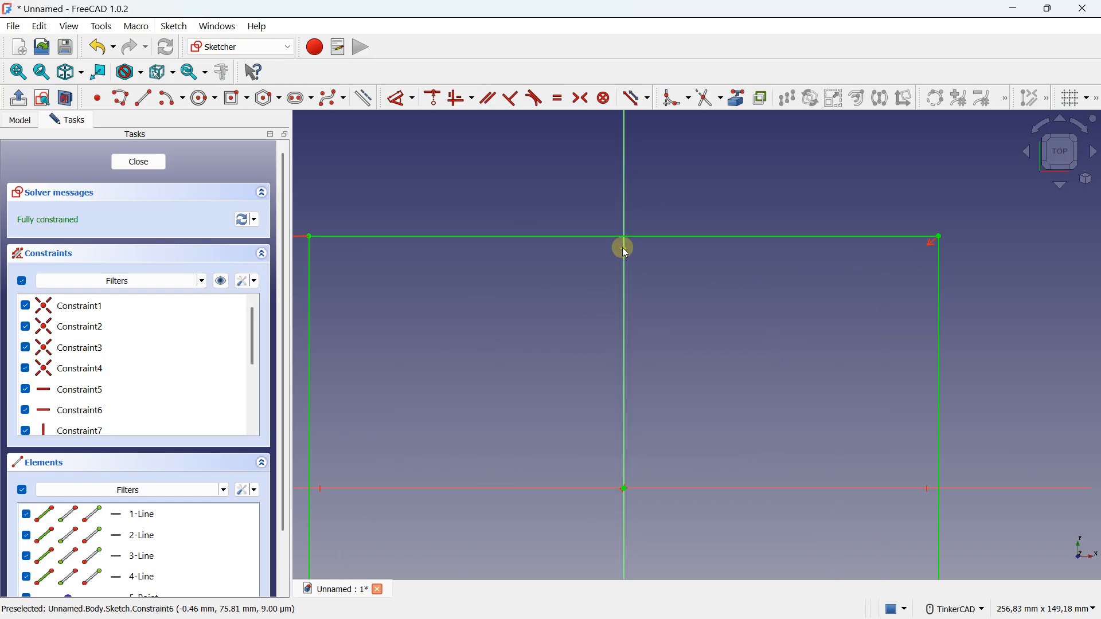
pyautogui.click(624, 252)
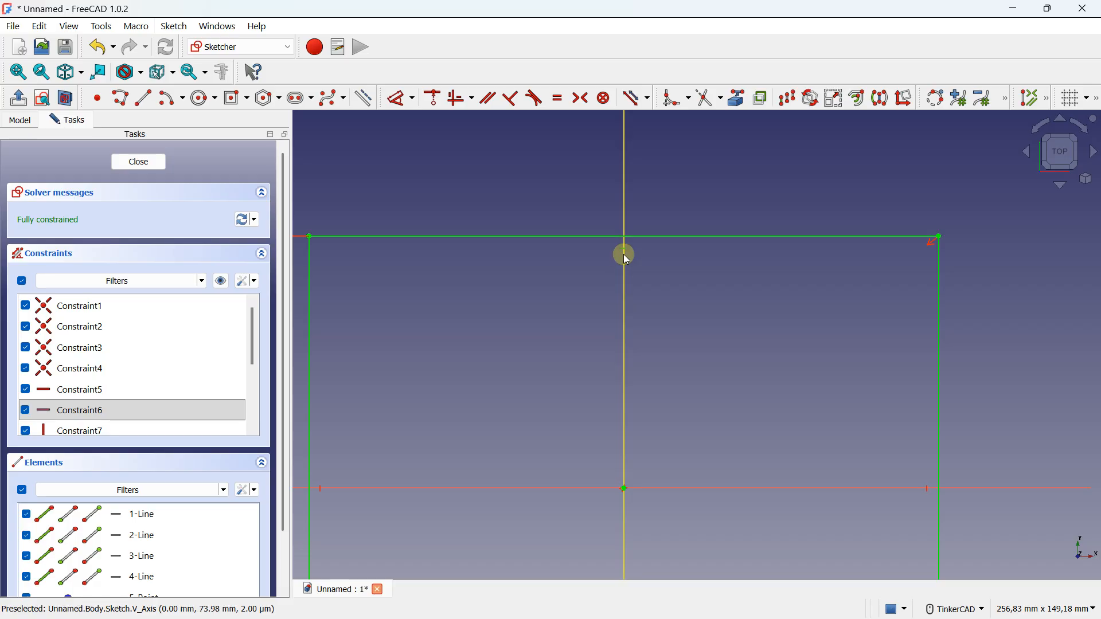
pyautogui.moveTo(487, 342); pyautogui.dragTo(576, 265, button='middle')
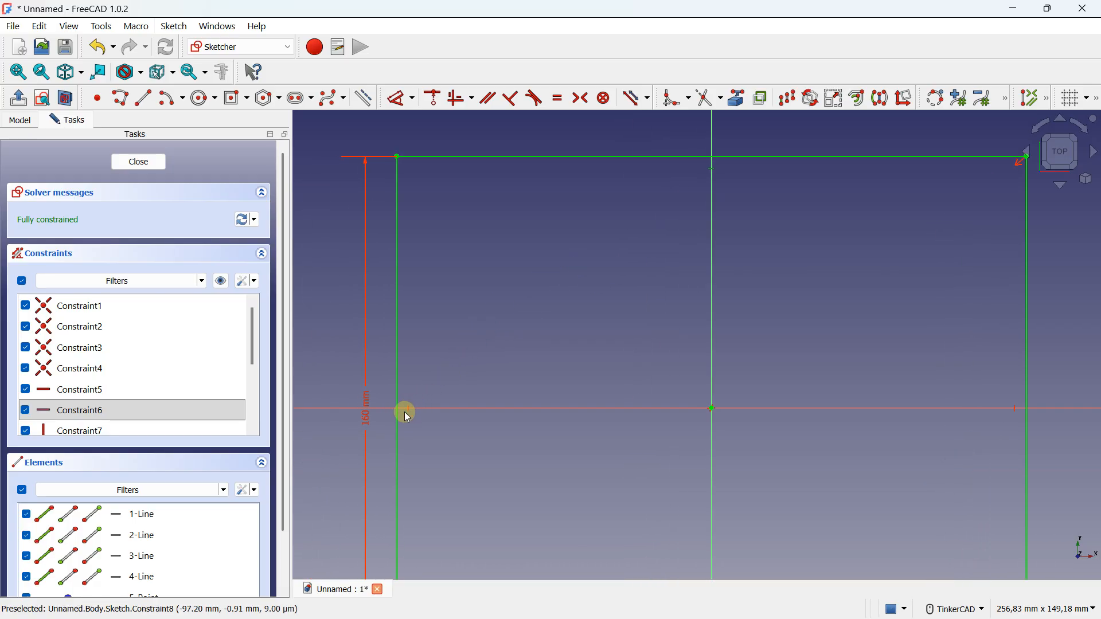
pyautogui.moveTo(413, 432)
pyautogui.mouseDown(button='middle')
pyautogui.moveTo(464, 403)
pyautogui.moveTo(445, 310)
pyautogui.mouseUp(button='middle')
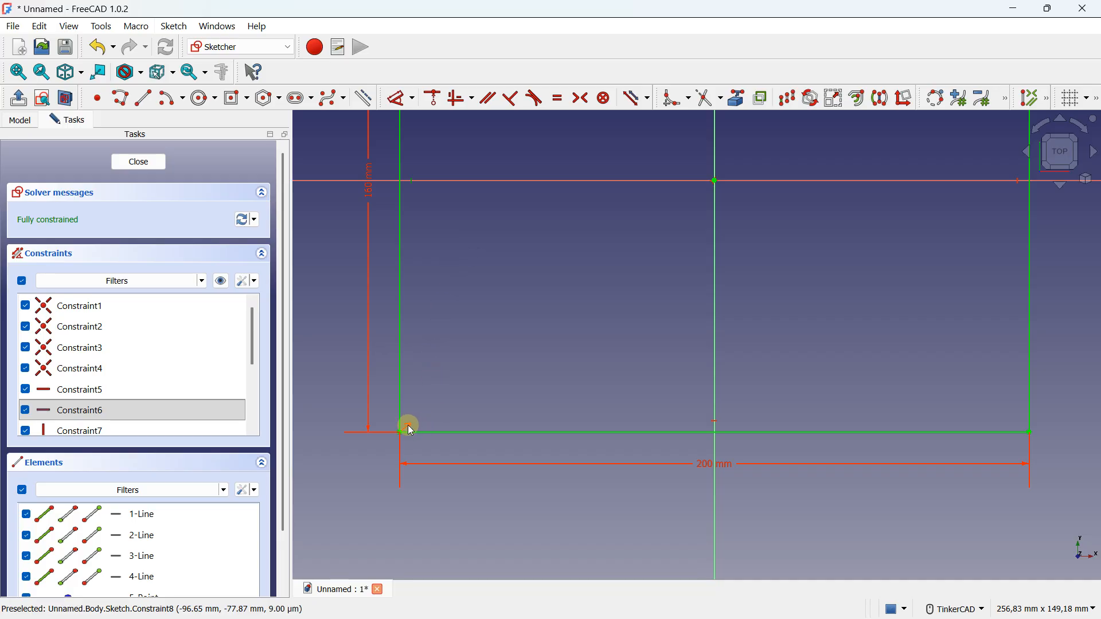
pyautogui.press('Escape')
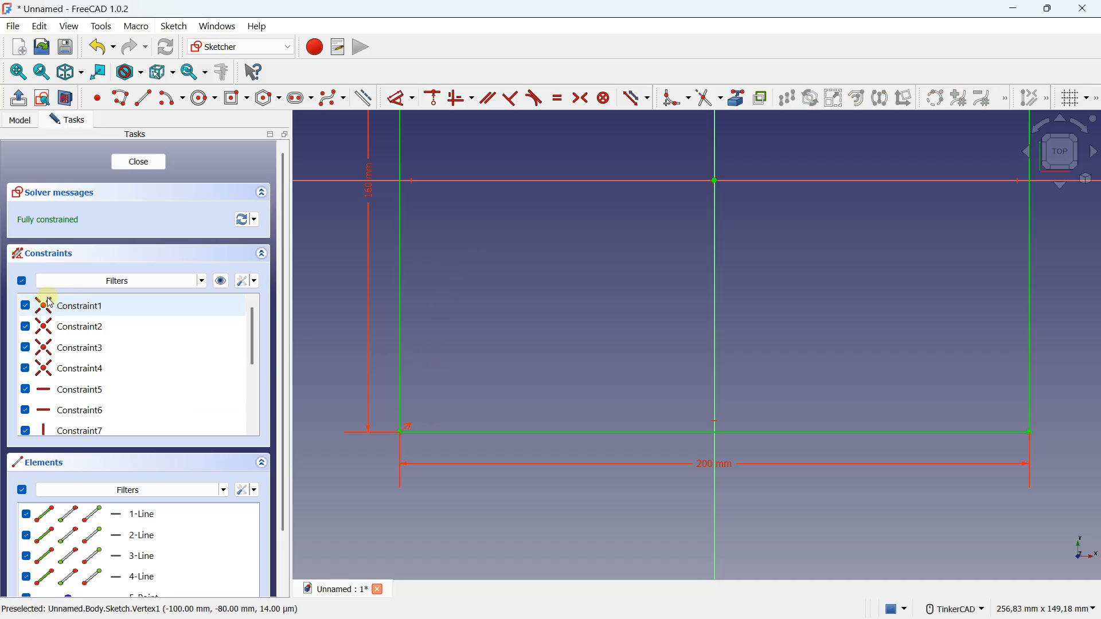
pyautogui.scroll(-3, 81, 327)
pyautogui.click(83, 333)
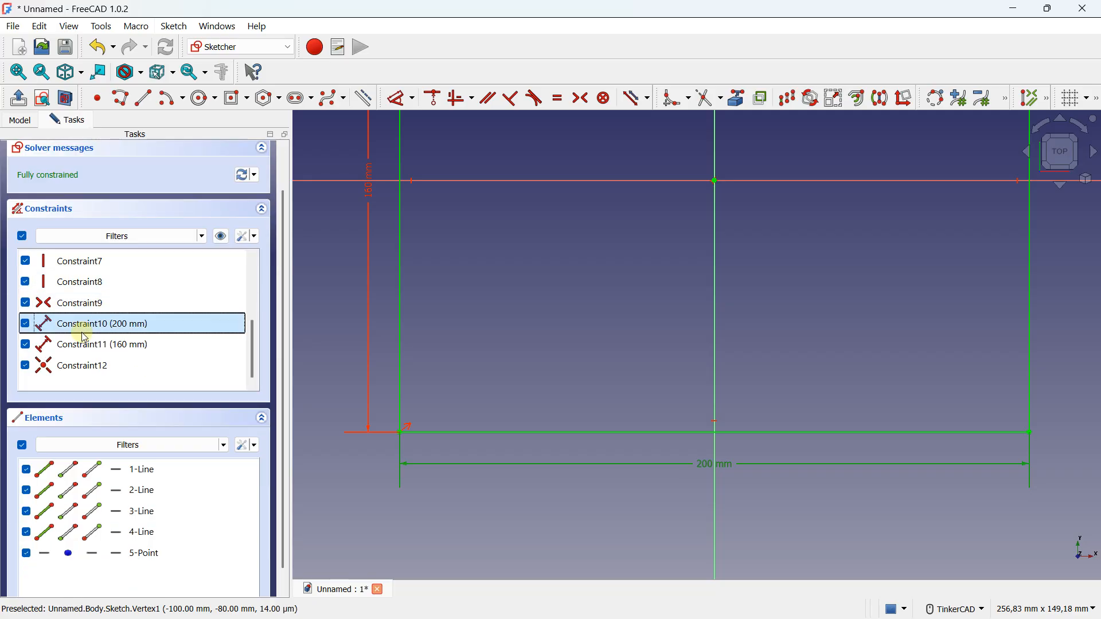
pyautogui.scroll(-5, 553, 263)
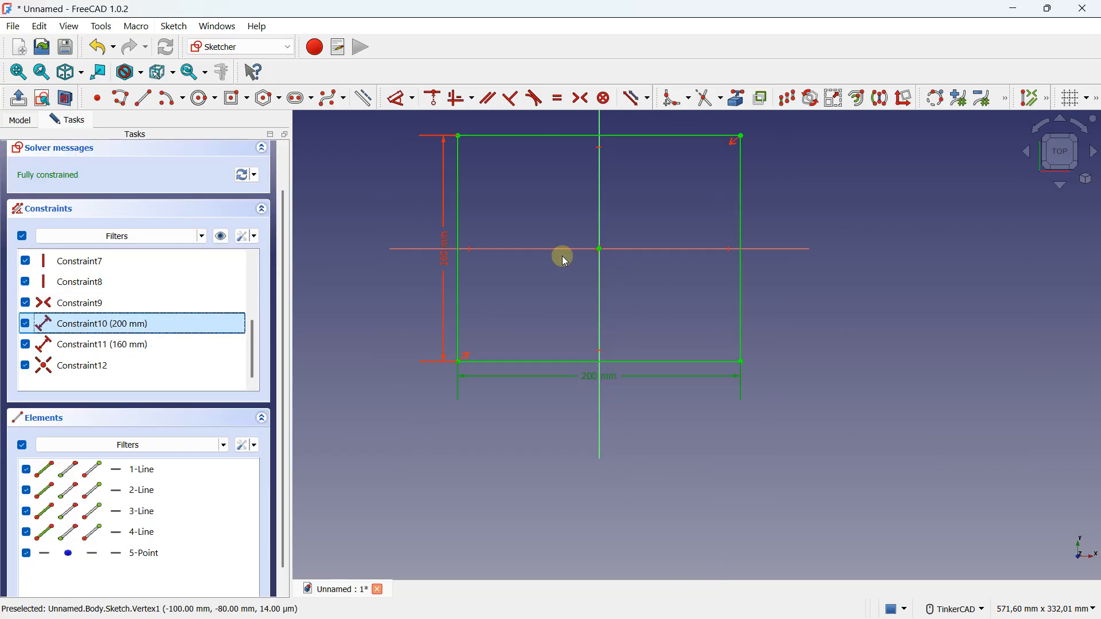
pyautogui.moveTo(562, 256); pyautogui.dragTo(577, 308, button='middle')
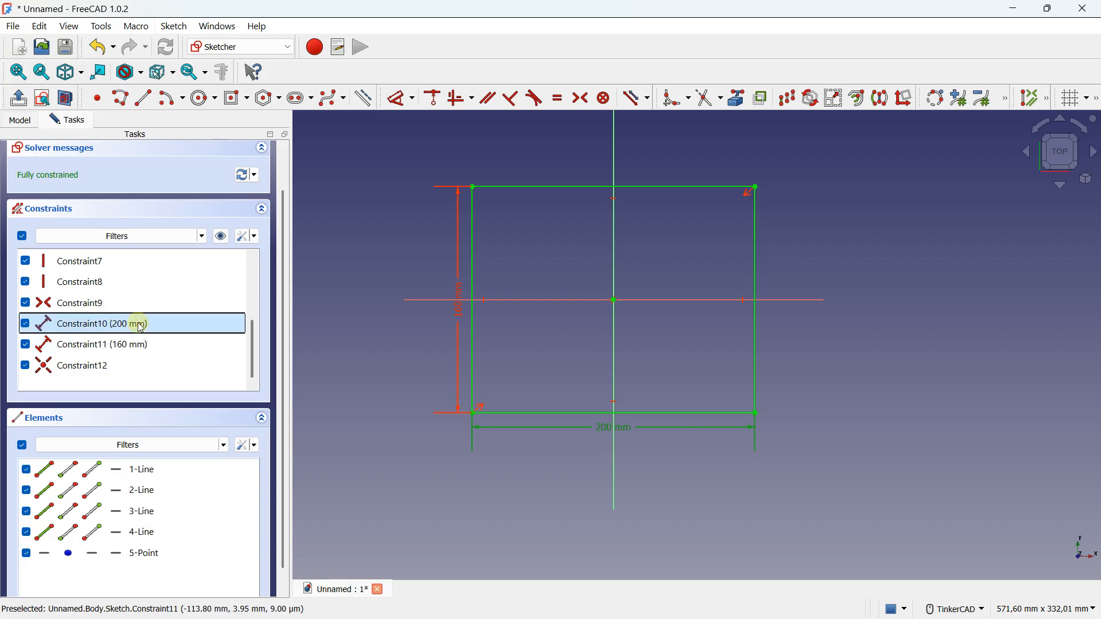
# - Set the rectangle's height dimension to 120 mm
pyautogui.click(457, 304)
pyautogui.doubleClick(457, 303)
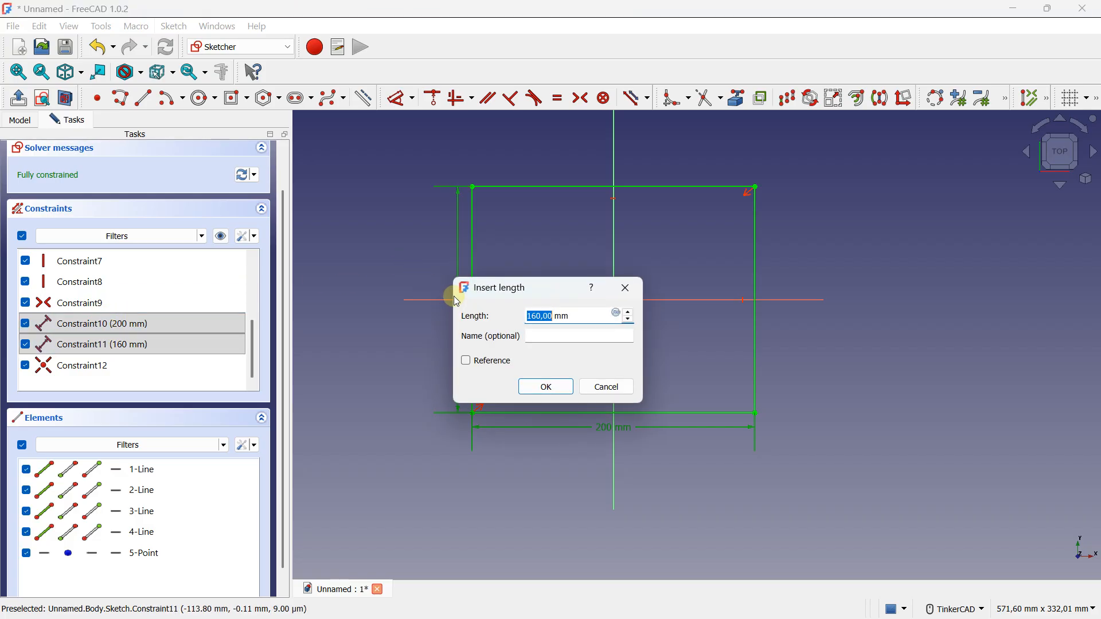
pyautogui.write('120')
pyautogui.press('Return')
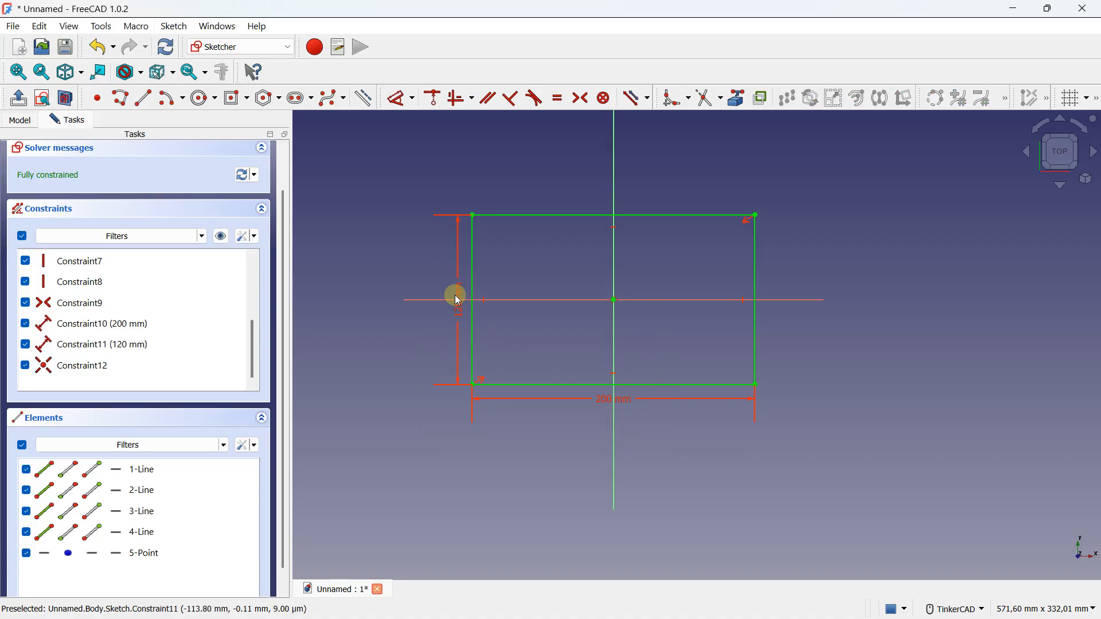
# - Set the rectangle's height dimension to 160 mm and close the sketch
pyautogui.doubleClick(460, 299)
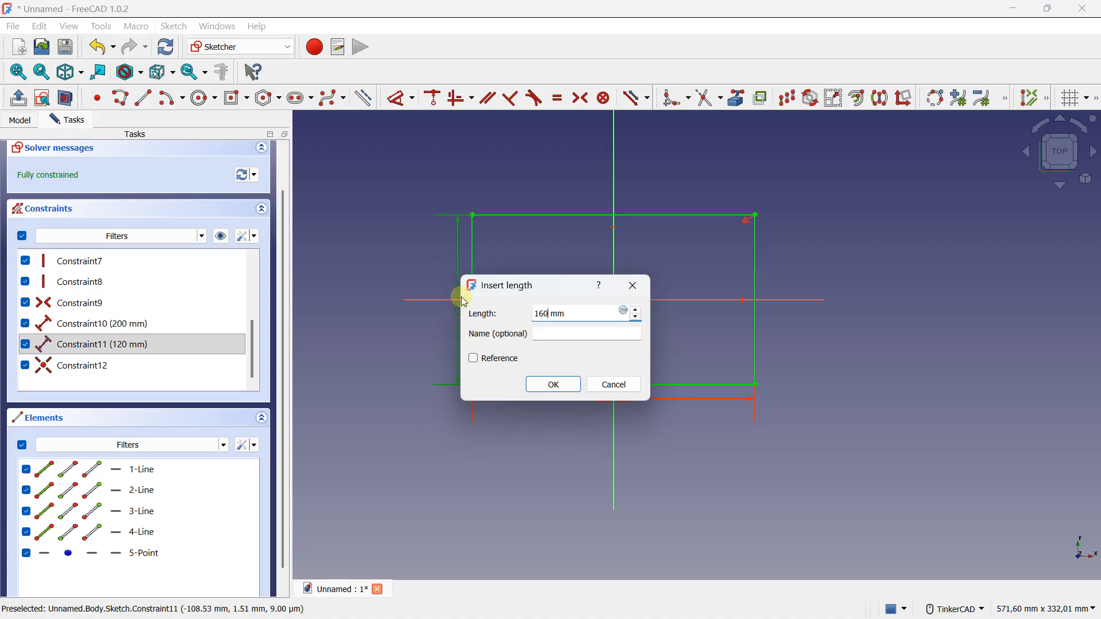
pyautogui.press('Return')
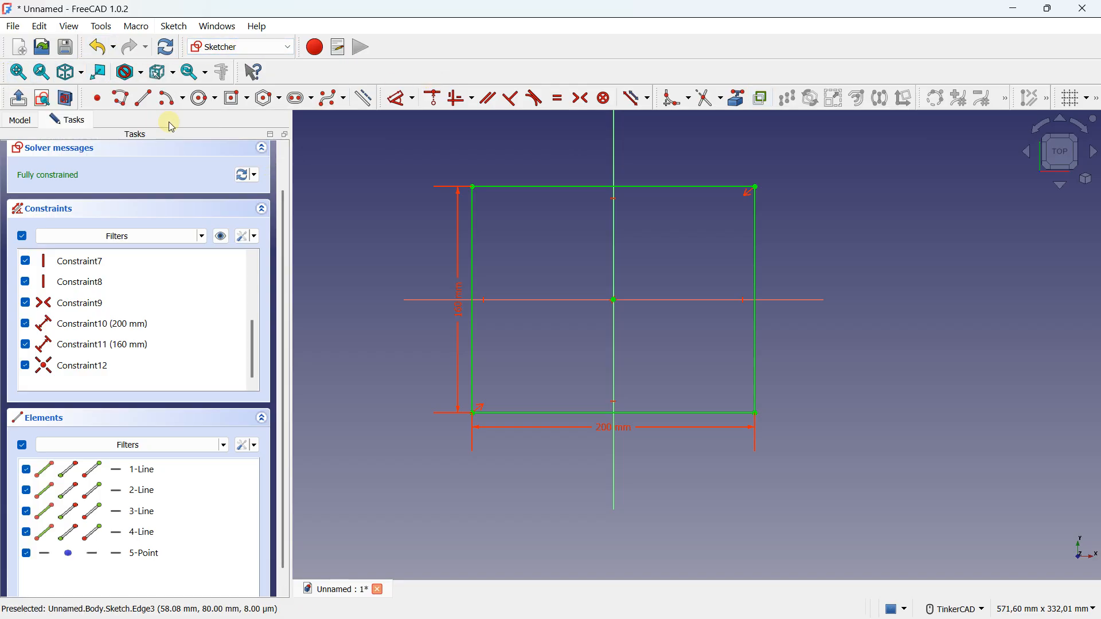
pyautogui.scroll(2, 231, 203)
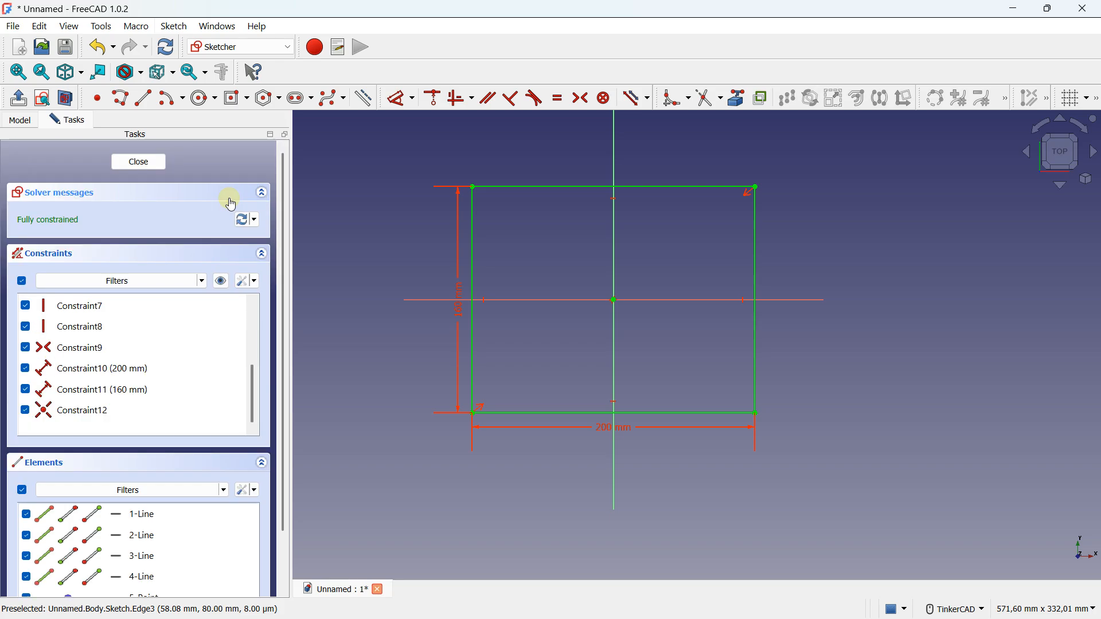
pyautogui.click(146, 164)
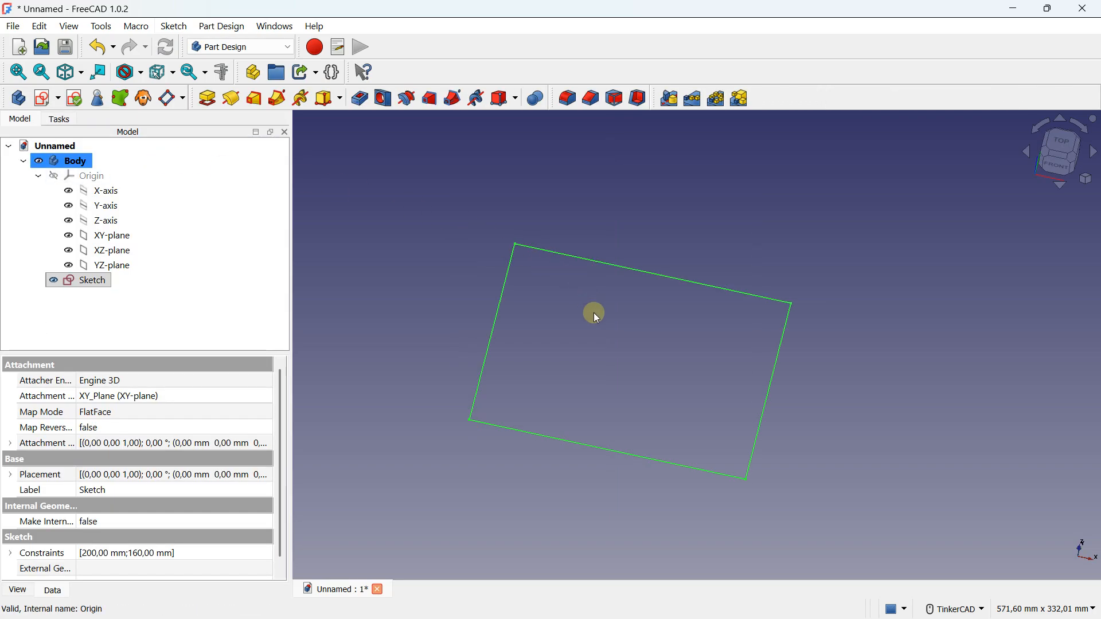
# - Pad the rectangle sketch to a length of 20 mm along the sketch normal
pyautogui.click(209, 99)
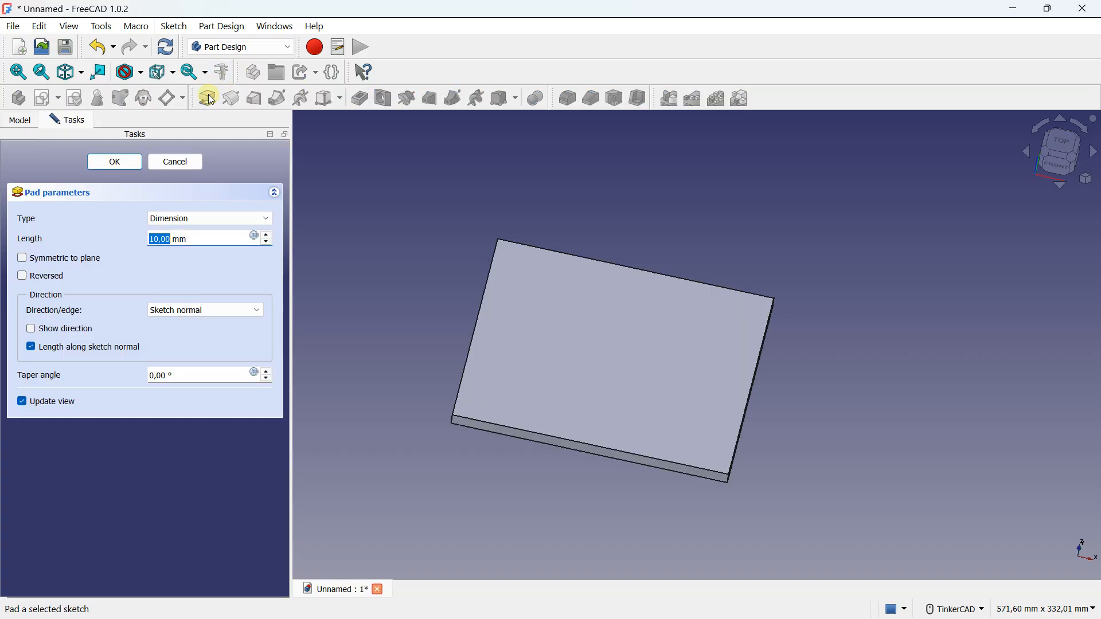
pyautogui.moveTo(454, 363); pyautogui.dragTo(457, 329, button='right')
pyautogui.moveTo(479, 339); pyautogui.dragTo(479, 288, button='middle')
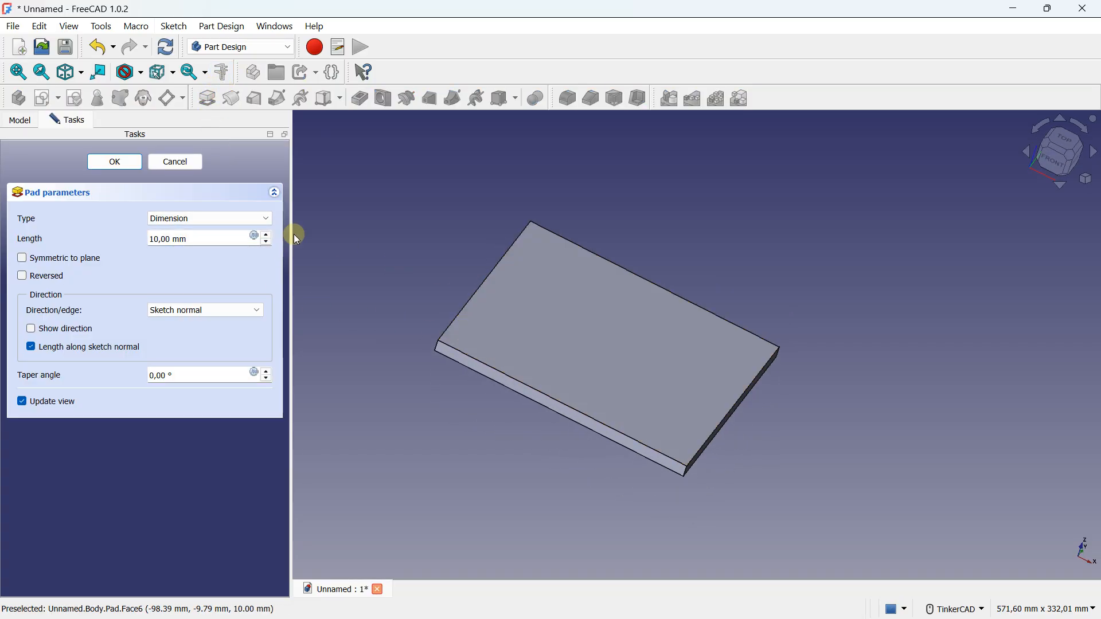
pyautogui.click(267, 235)
pyautogui.click(267, 234)
pyautogui.click(267, 235)
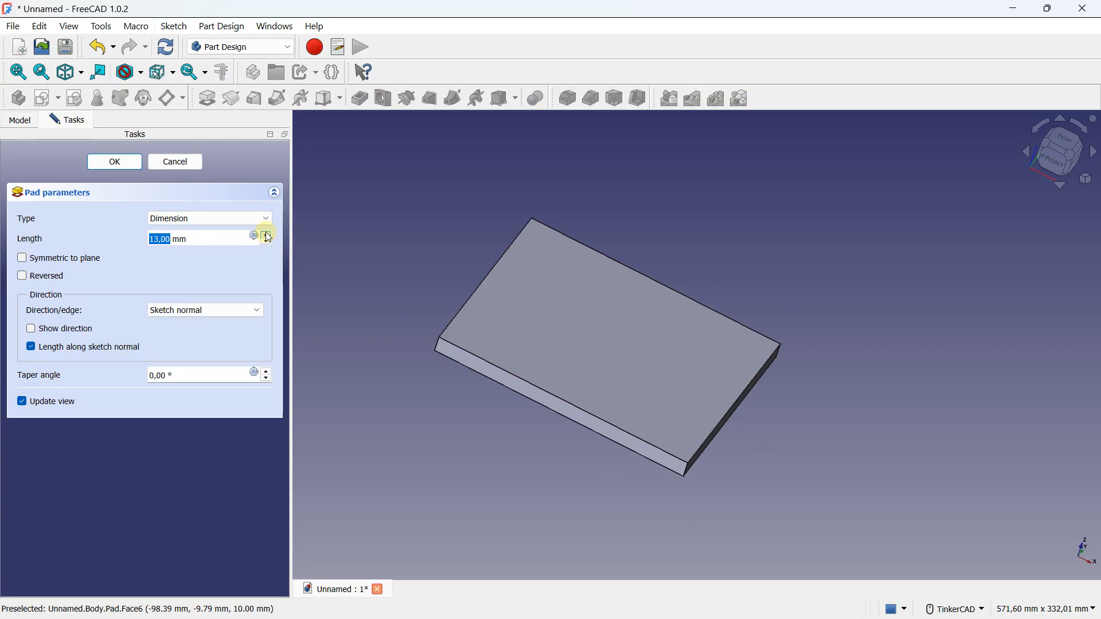
pyautogui.click(266, 235)
pyautogui.click(267, 235)
pyautogui.click(267, 235)
pyautogui.click(267, 235)
pyautogui.click(267, 235)
pyautogui.click(267, 235)
pyautogui.click(267, 235)
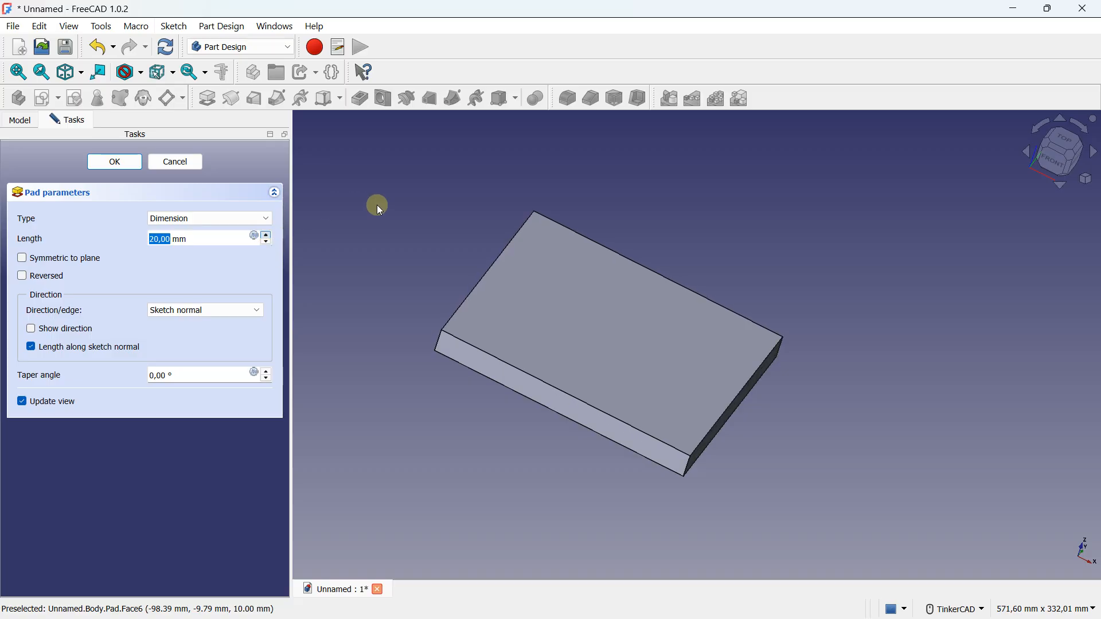
pyautogui.click(117, 163)
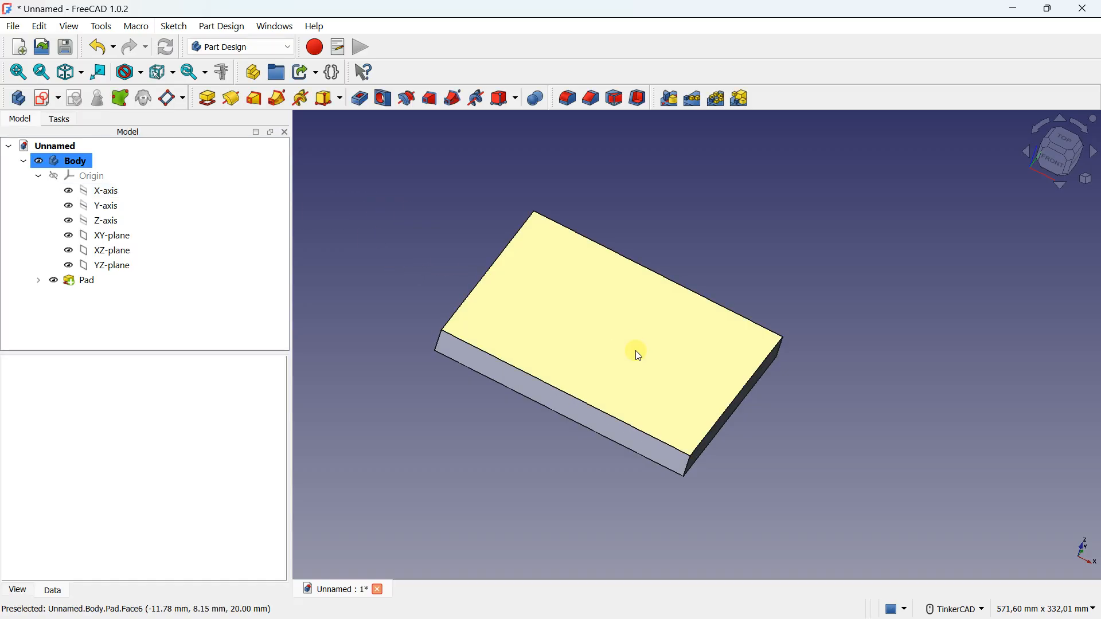
# - Create a new sketch on the top face of the padded plate
pyautogui.moveTo(635, 353); pyautogui.dragTo(573, 330, button='right')
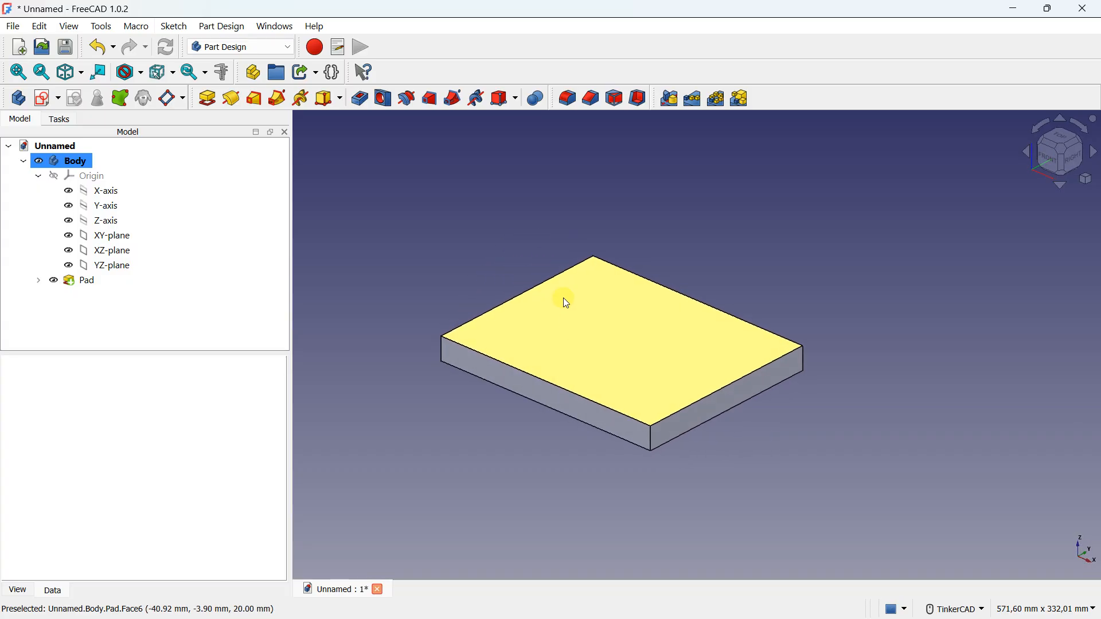
pyautogui.click(585, 330)
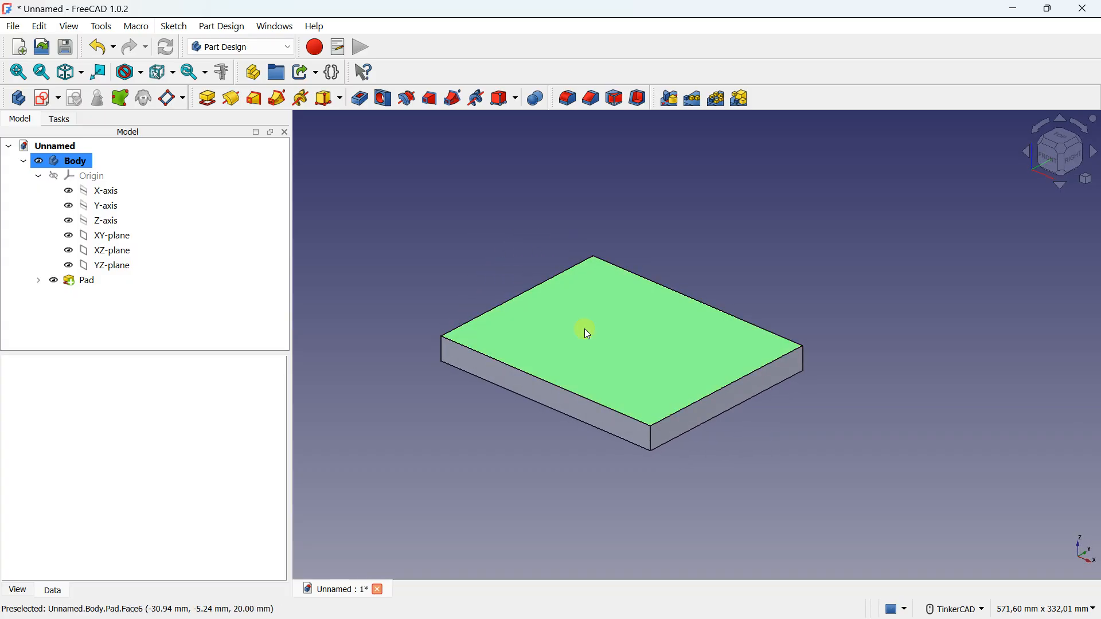
pyautogui.click(42, 101)
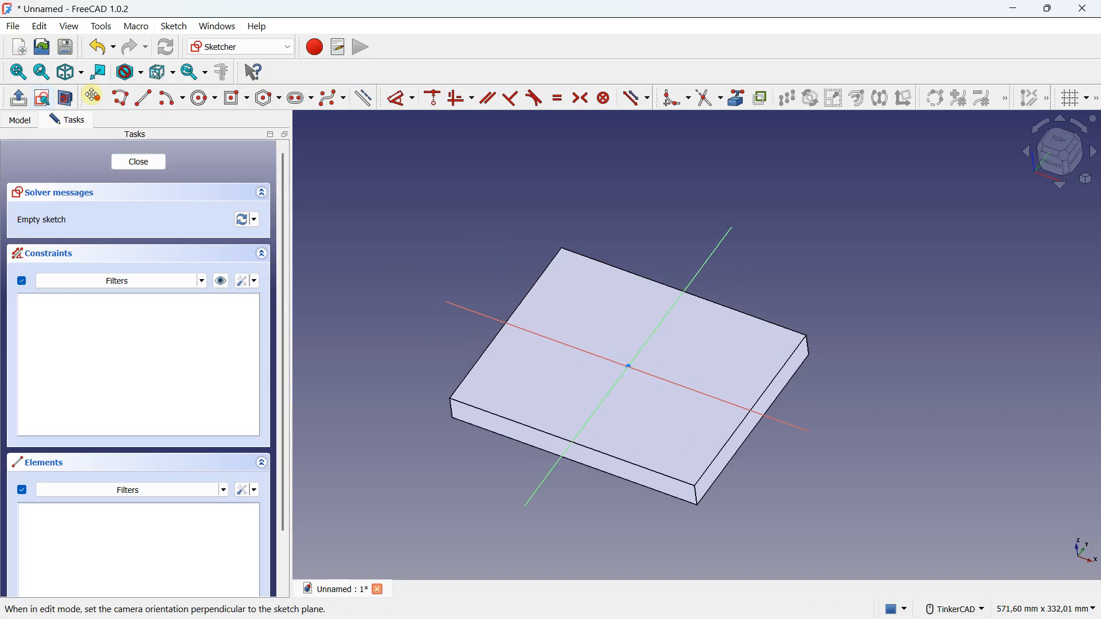
pyautogui.moveTo(621, 383); pyautogui.dragTo(549, 296, button='middle')
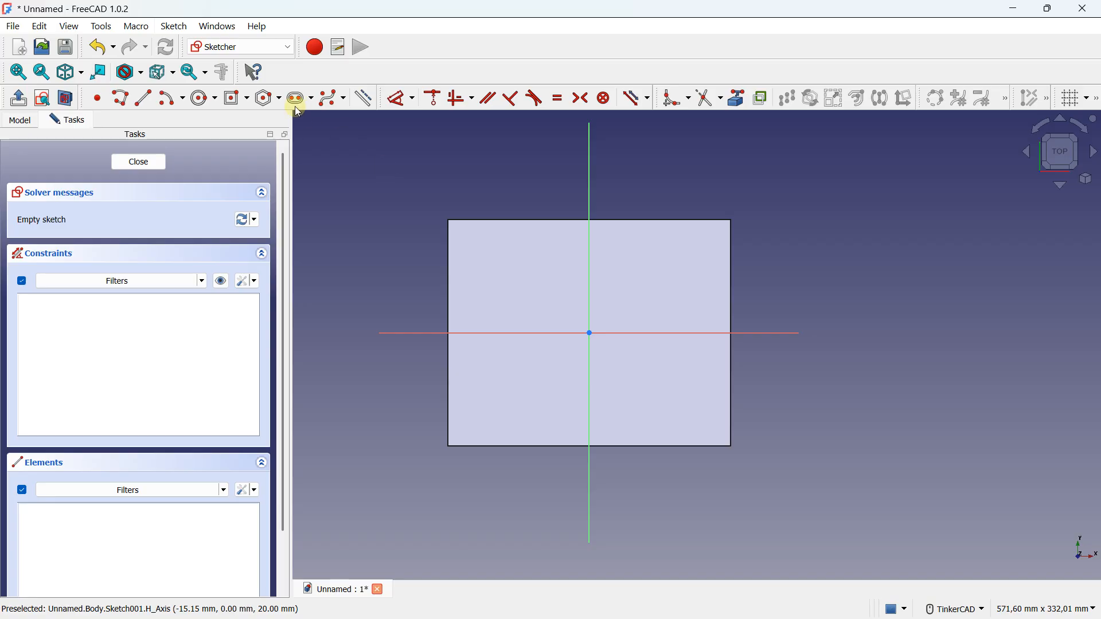
# - Sketch a circle centered on the origin with a 68 mm diameter and close the sketch
pyautogui.click(203, 98)
pyautogui.scroll(3, 546, 299)
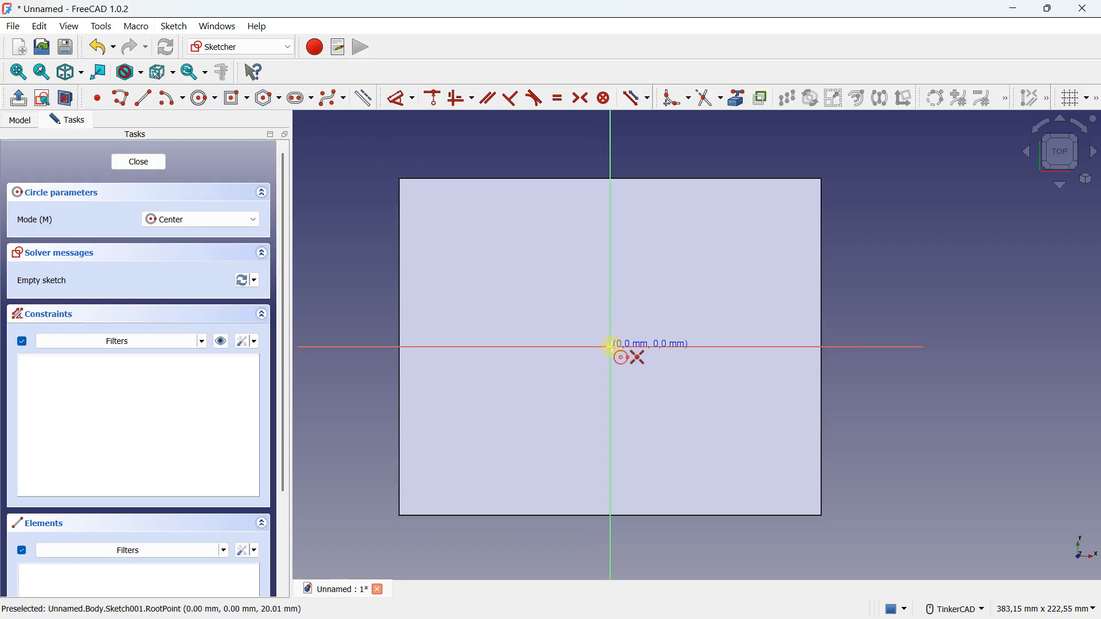
pyautogui.click(609, 346)
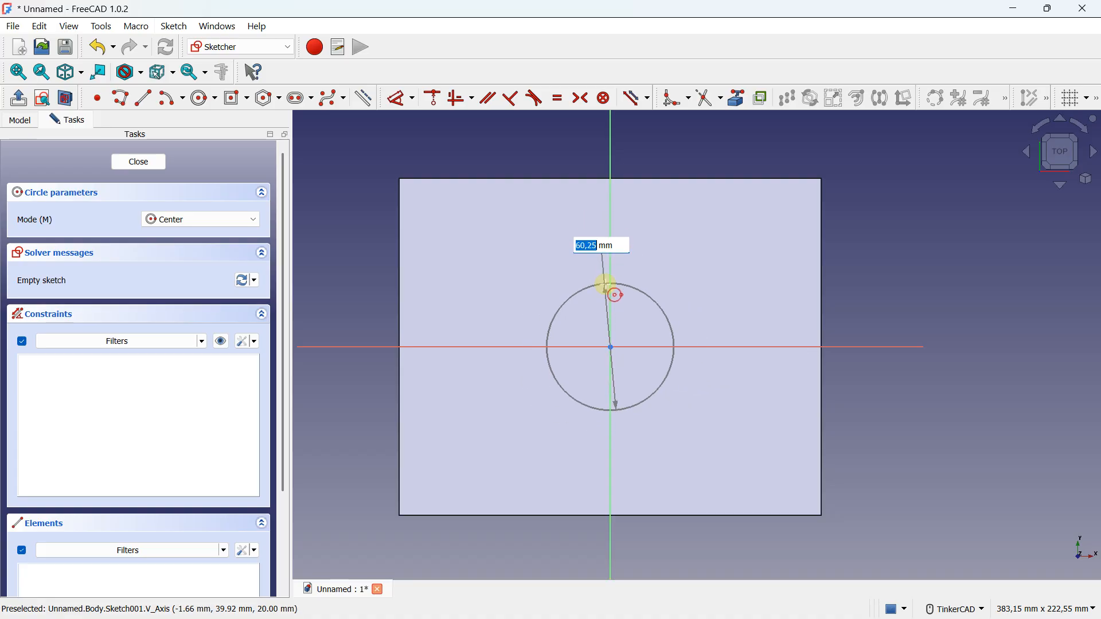
pyautogui.press('capslock')
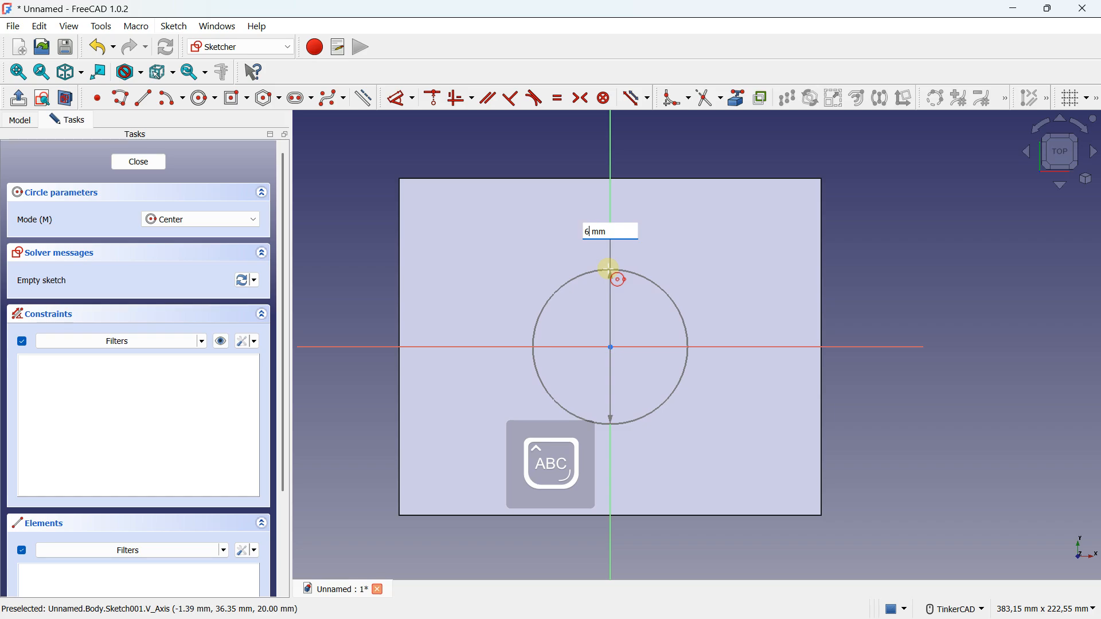
pyautogui.write('68')
pyautogui.press('Return')
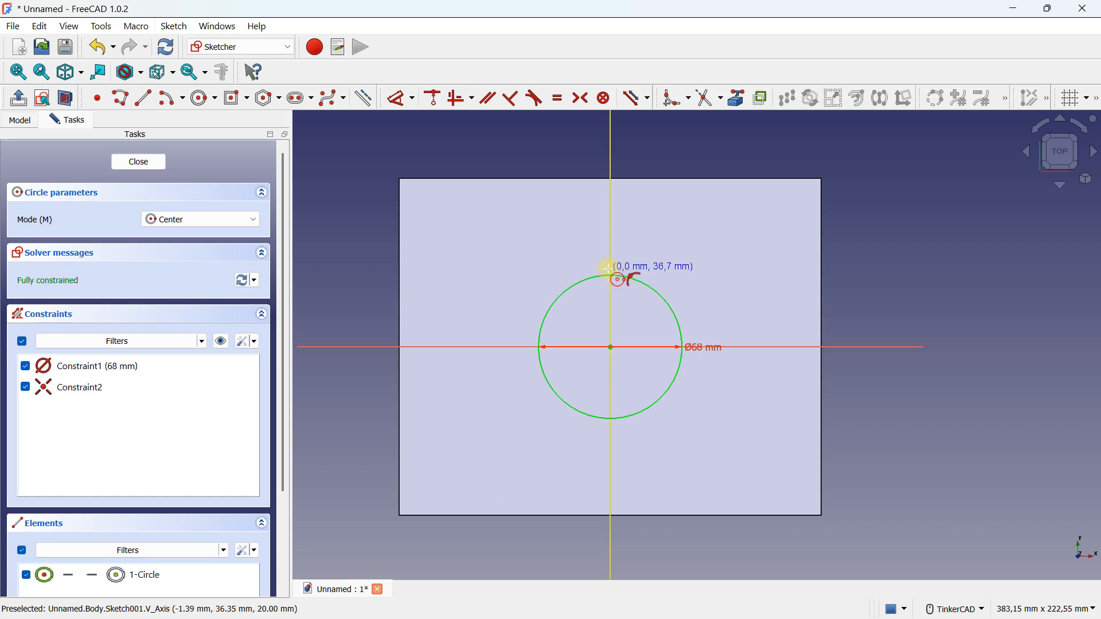
pyautogui.click(155, 163)
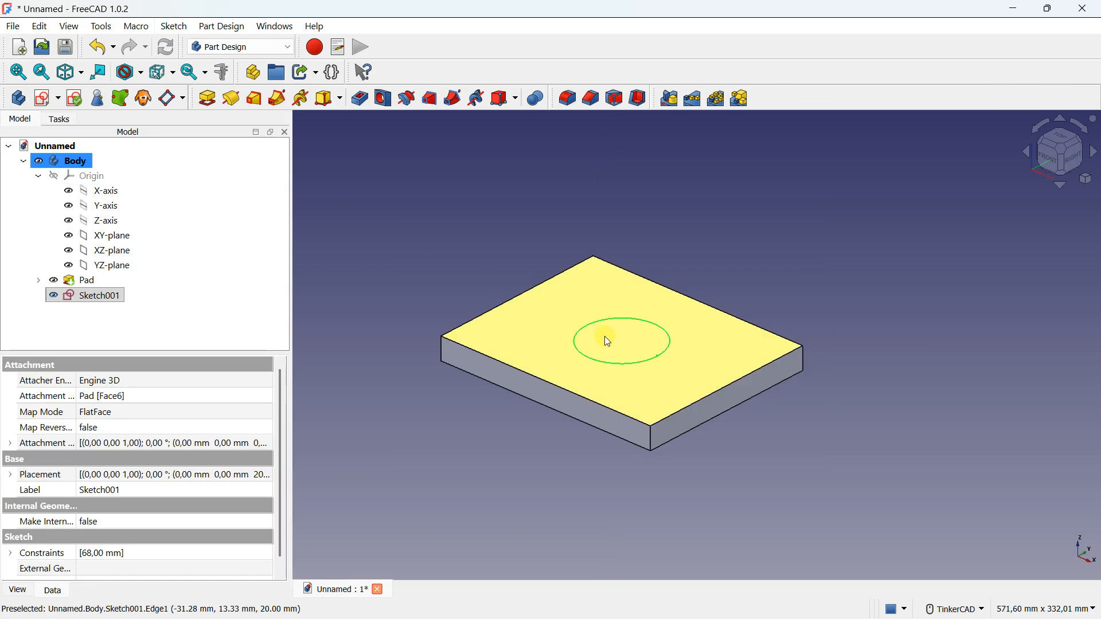
# - Pocket the circle sketch through all of the plate
pyautogui.scroll(1, 489, 212)
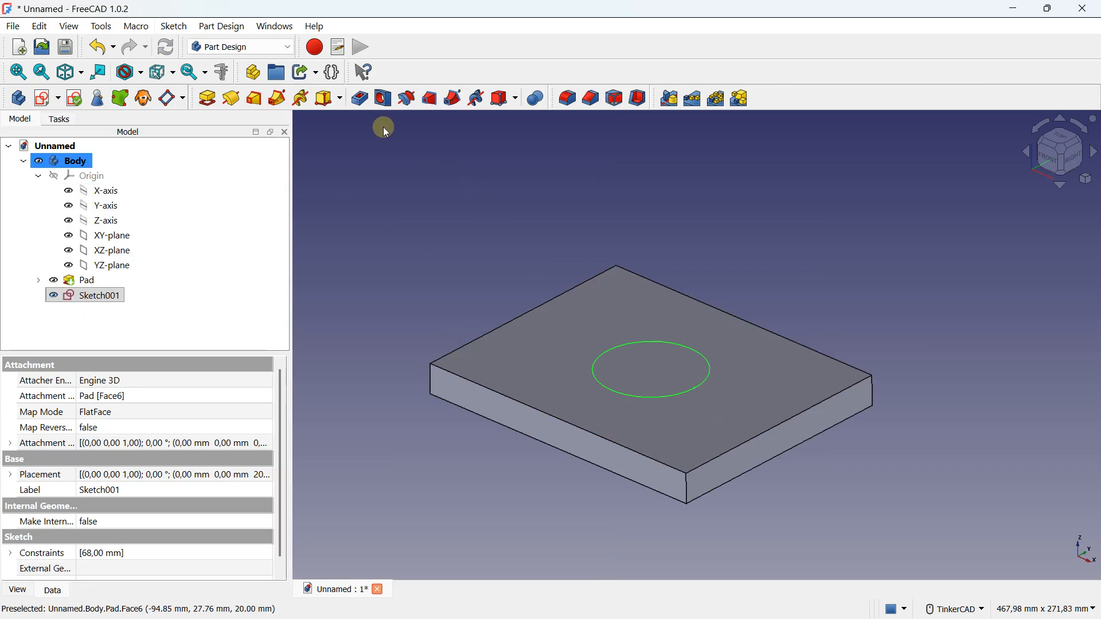
pyautogui.click(107, 296)
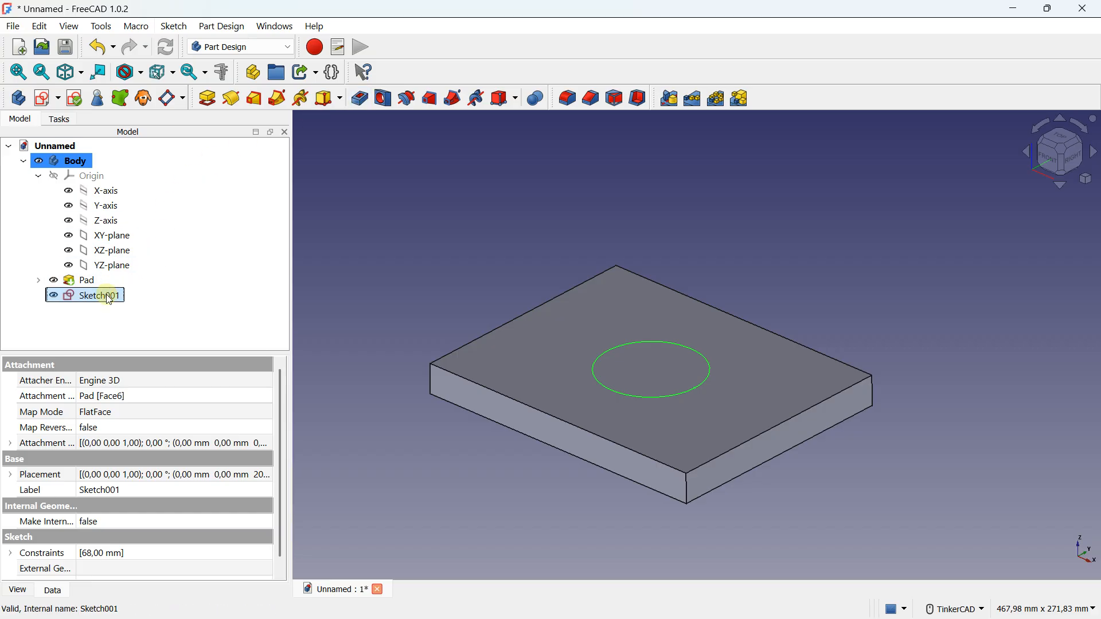
pyautogui.click(365, 100)
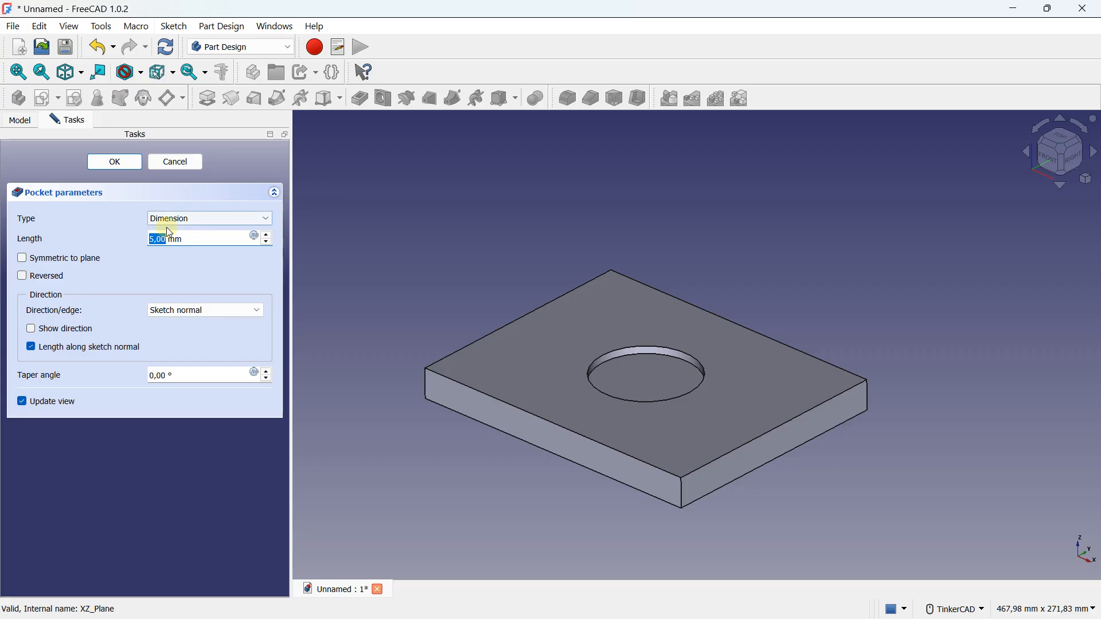
pyautogui.click(174, 220)
pyautogui.click(173, 238)
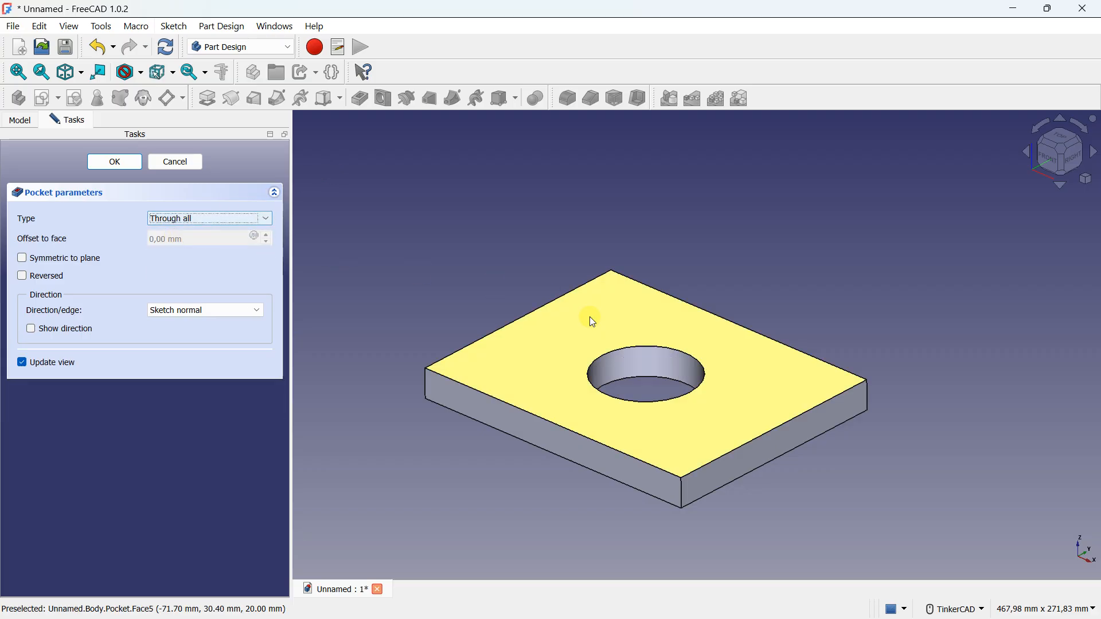
pyautogui.click(116, 162)
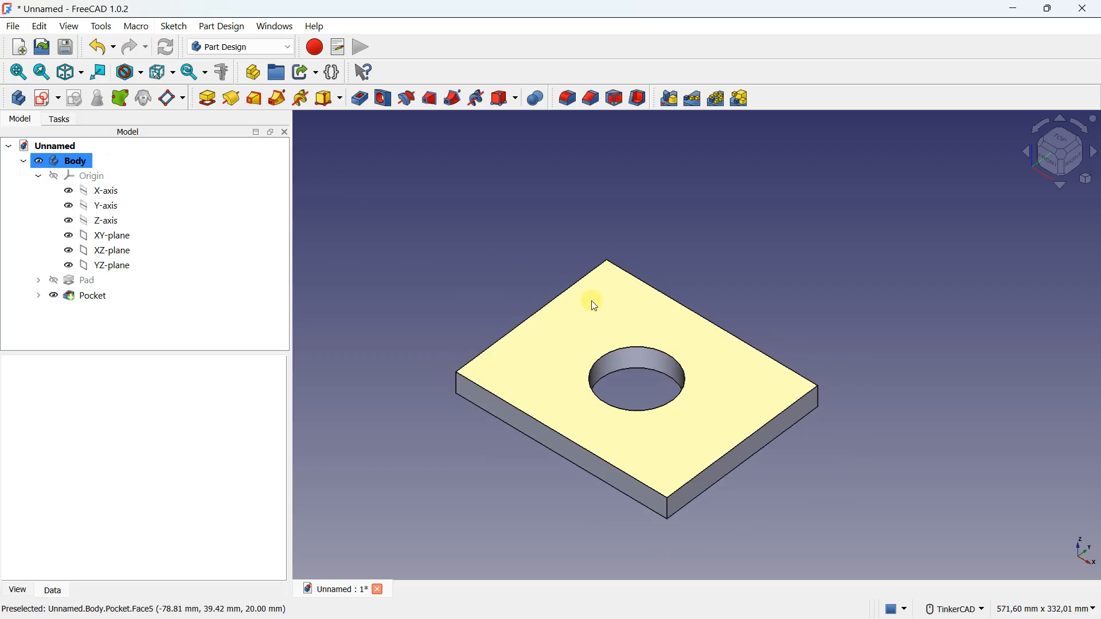
# - Delete the pocket and the circle sketch on the plate's top face
pyautogui.scroll(-2, 608, 317)
pyautogui.moveTo(608, 317); pyautogui.dragTo(578, 239, button='right')
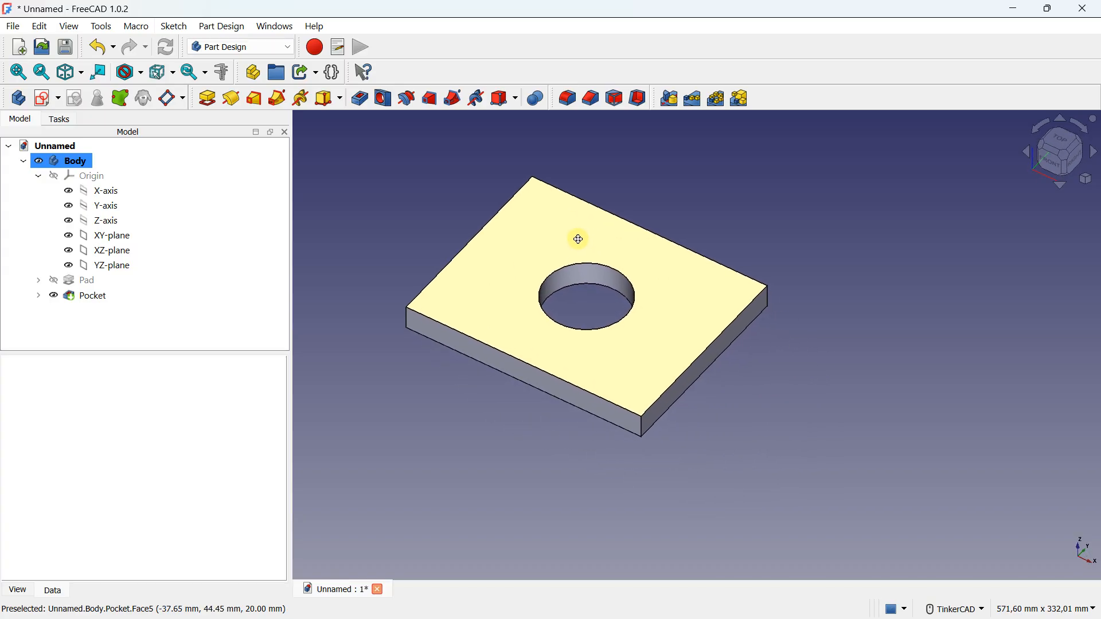
pyautogui.click(94, 296)
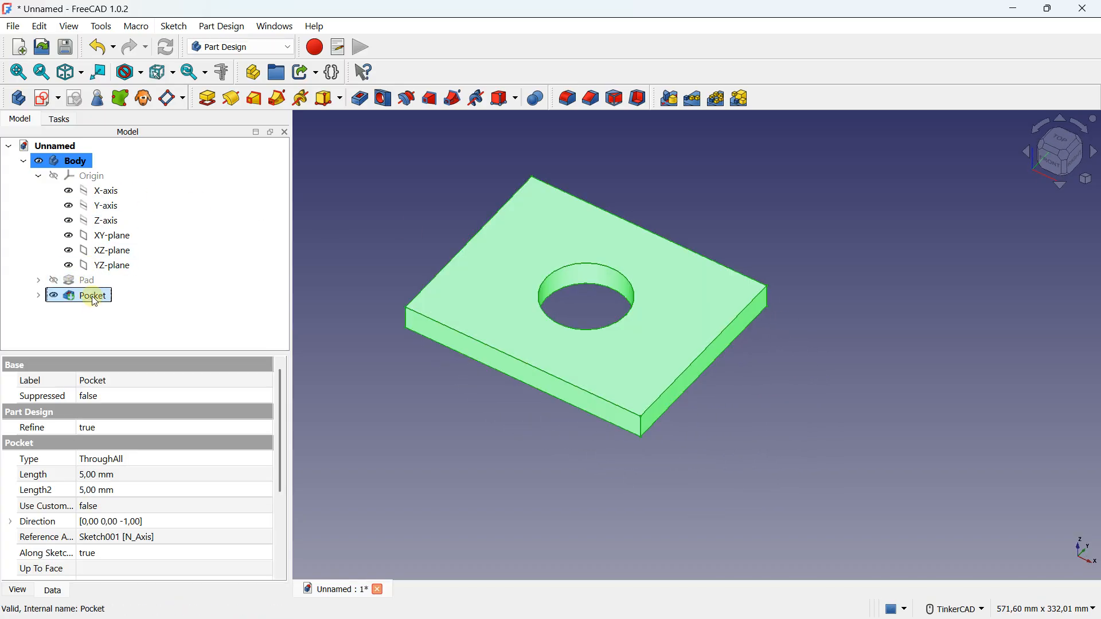
pyautogui.press('Delete')
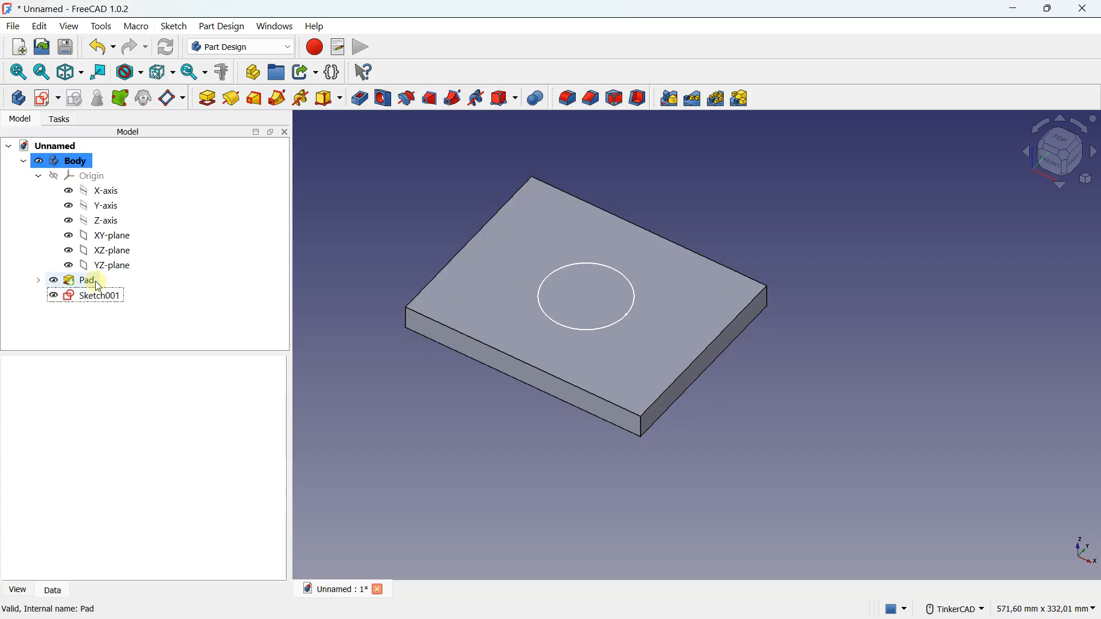
pyautogui.click(95, 297)
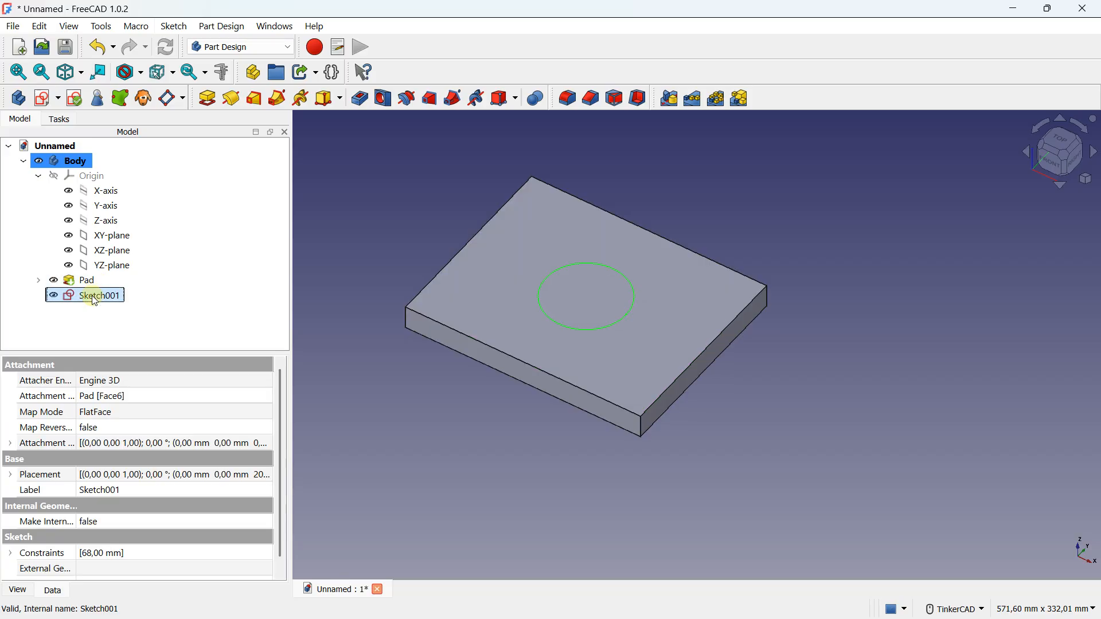
pyautogui.press('Delete')
# - Edit the pad's base sketch to add a 68 mm diameter circle centered on the origin, and close the sketch
pyautogui.click(38, 281)
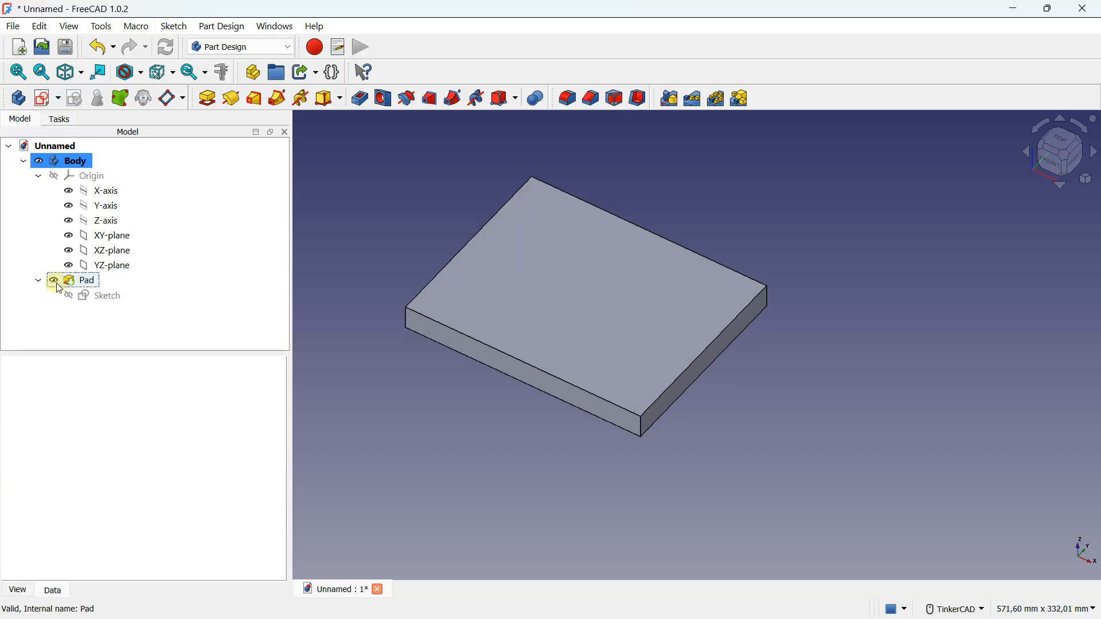
pyautogui.doubleClick(98, 297)
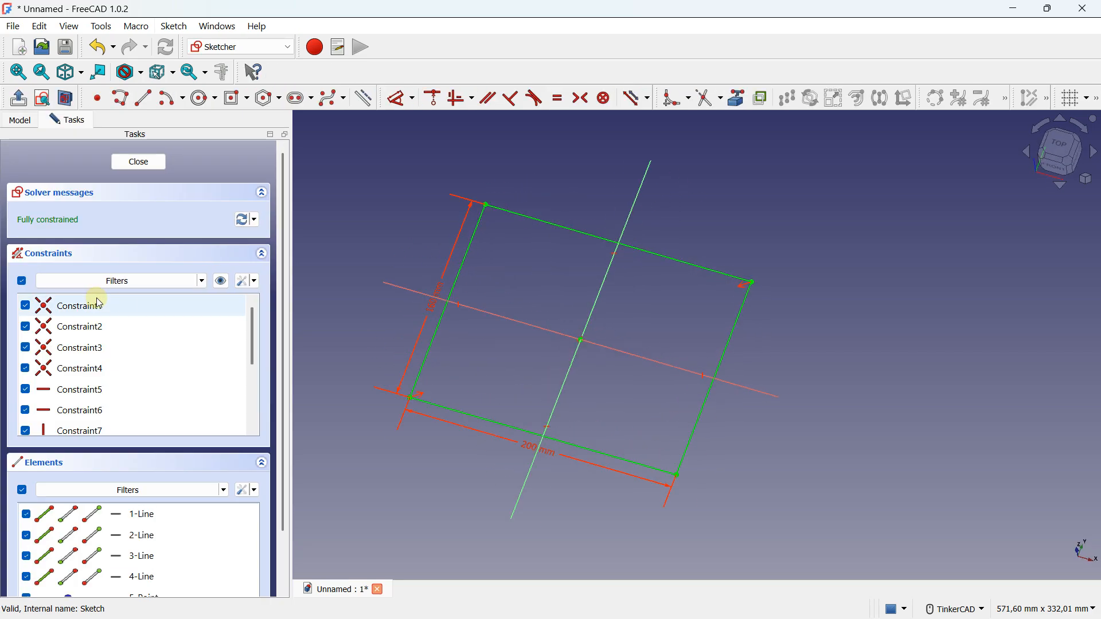
pyautogui.click(203, 98)
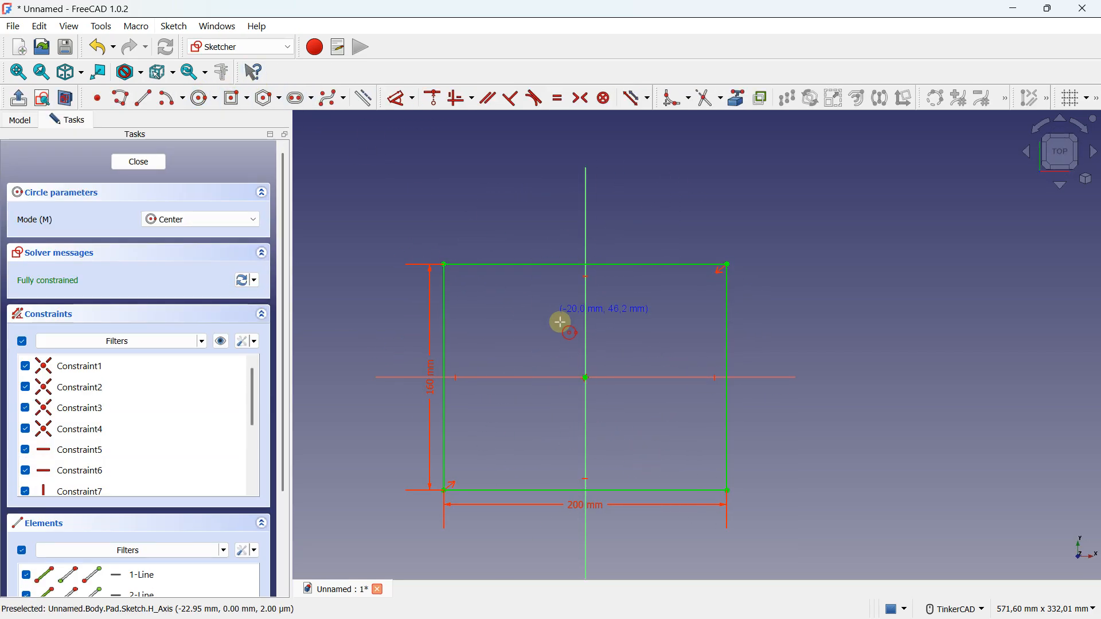
pyautogui.click(585, 377)
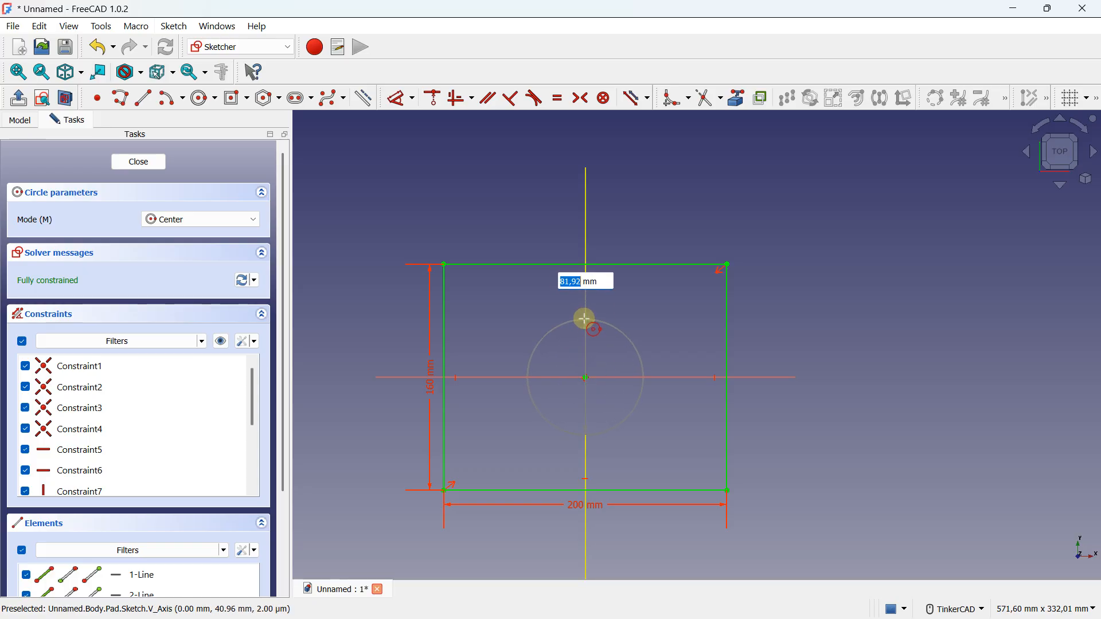
pyautogui.write('68')
pyautogui.press('Return')
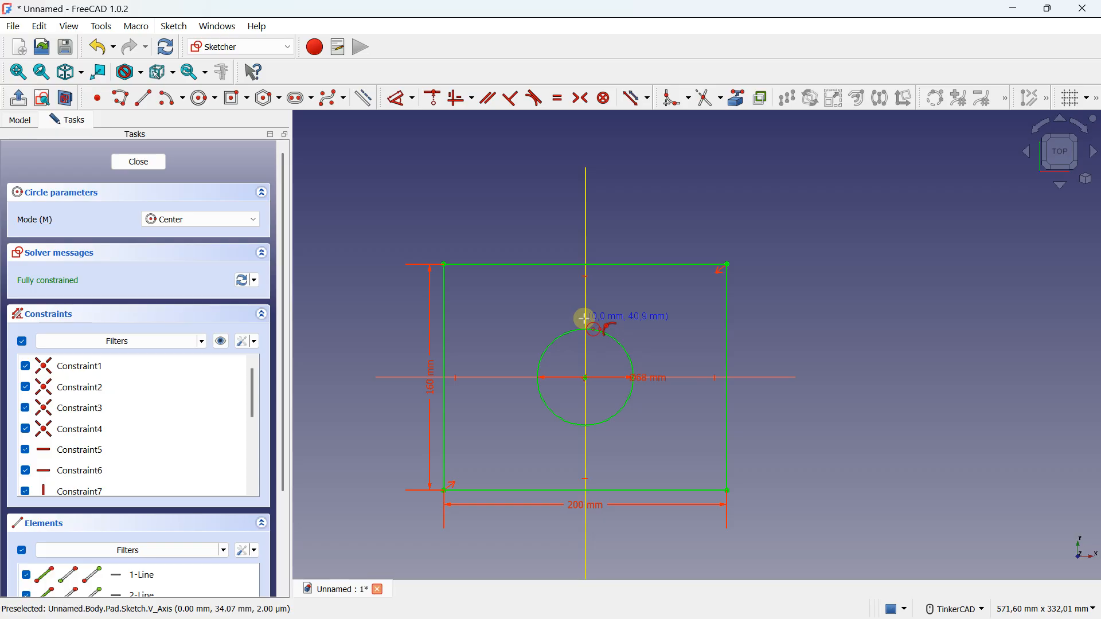
pyautogui.click(143, 161)
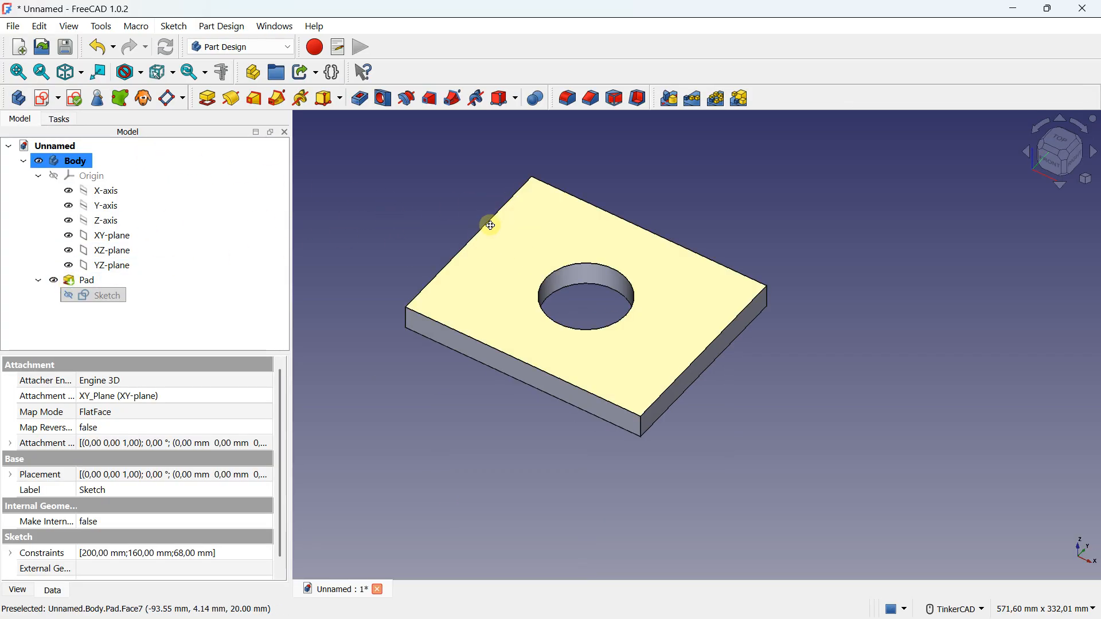
# - Fillet the plate's four vertical corner edges with a radius of 20 mm
pyautogui.moveTo(480, 236)
pyautogui.mouseDown(button='middle')
pyautogui.moveTo(565, 277)
pyautogui.moveTo(498, 272)
pyautogui.mouseUp(button='middle')
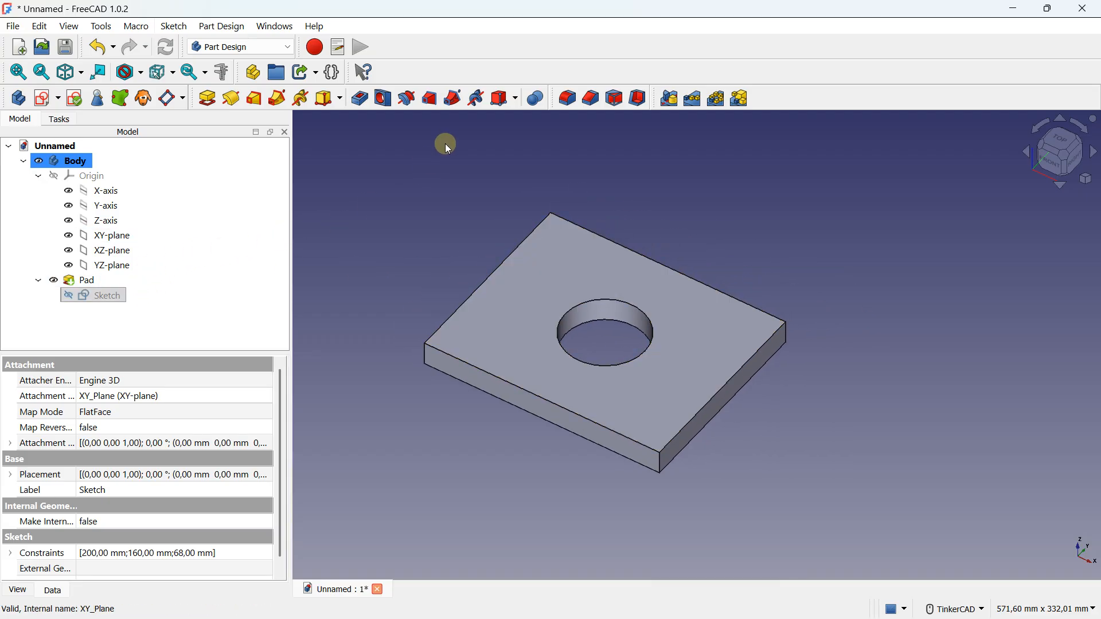
pyautogui.scroll(1, 420, 335)
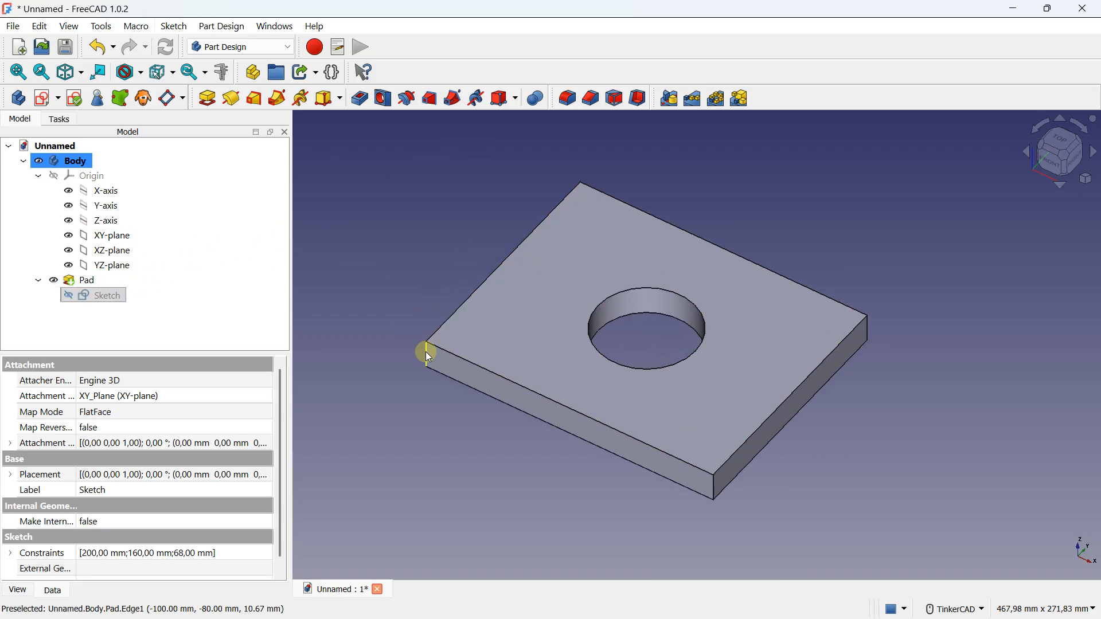
pyautogui.click(425, 352)
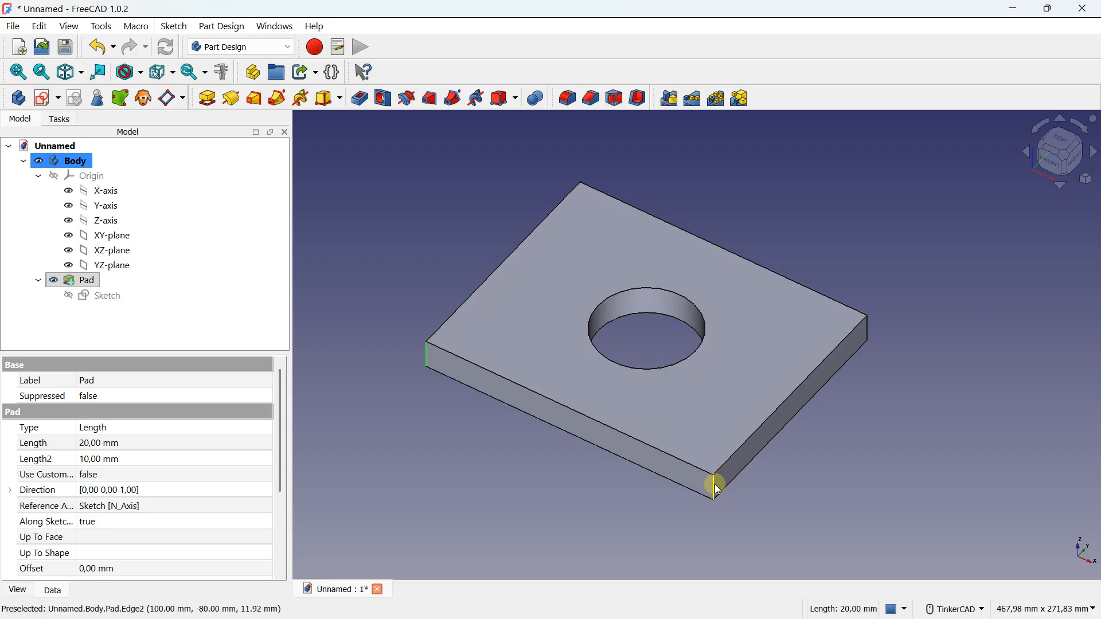
pyautogui.moveTo(811, 386); pyautogui.dragTo(457, 407, button='right')
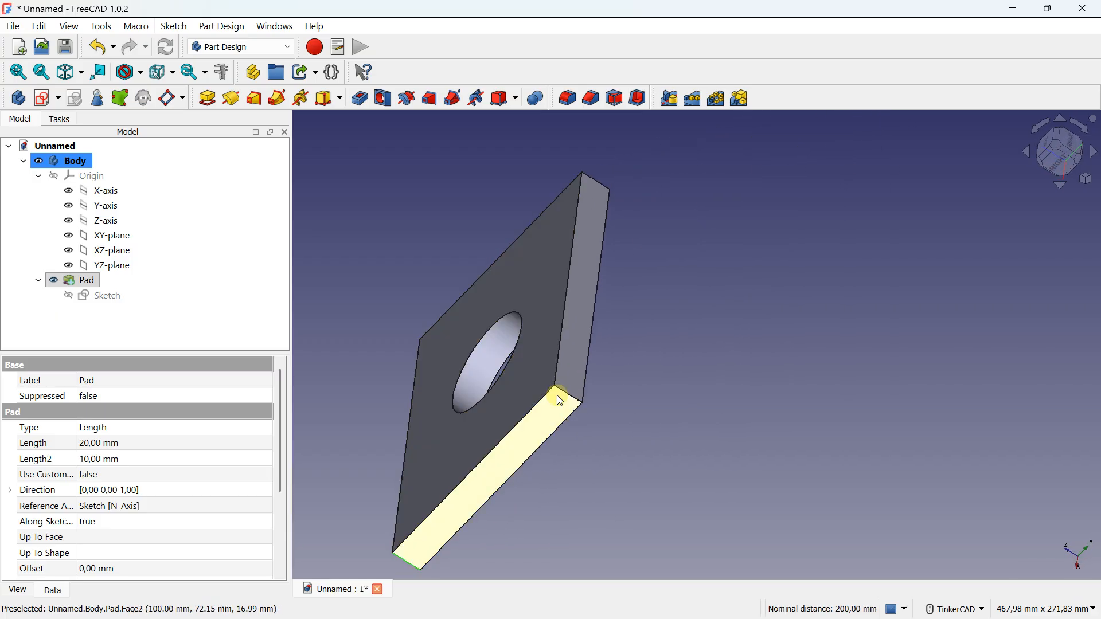
pyautogui.moveTo(579, 241); pyautogui.dragTo(600, 167, button='right')
pyautogui.moveTo(600, 143); pyautogui.dragTo(569, 348, button='middle')
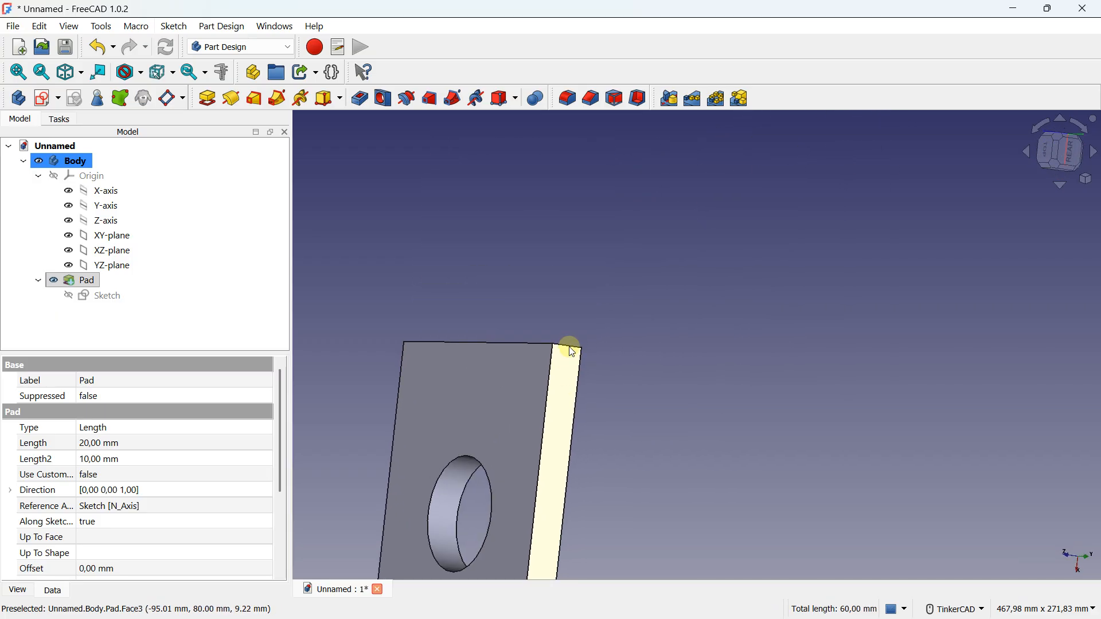
pyautogui.scroll(2, 567, 348)
pyautogui.keyDown('ctrl'); pyautogui.click(567, 345); pyautogui.keyUp('ctrl')
pyautogui.moveTo(560, 327); pyautogui.dragTo(550, 410, button='right')
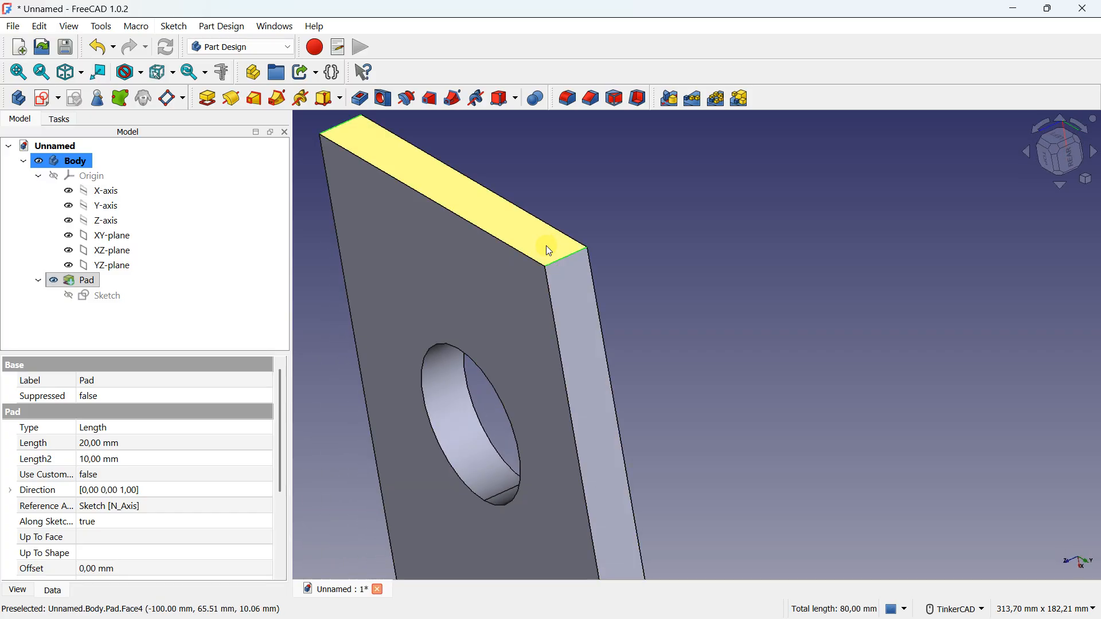
pyautogui.moveTo(546, 245); pyautogui.dragTo(552, 262, button='middle')
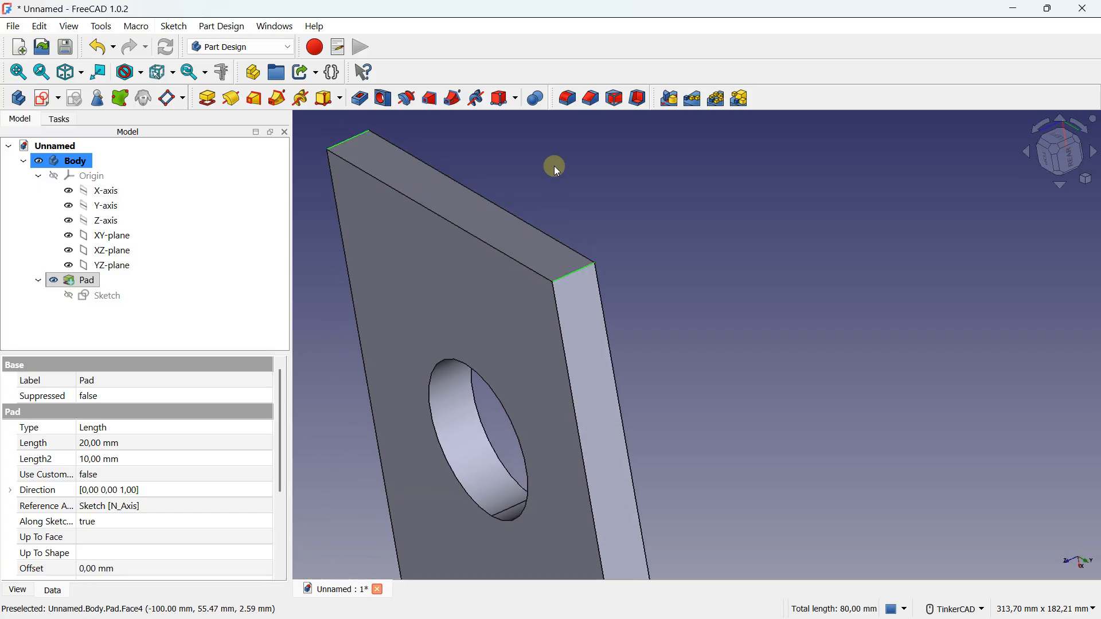
pyautogui.click(568, 98)
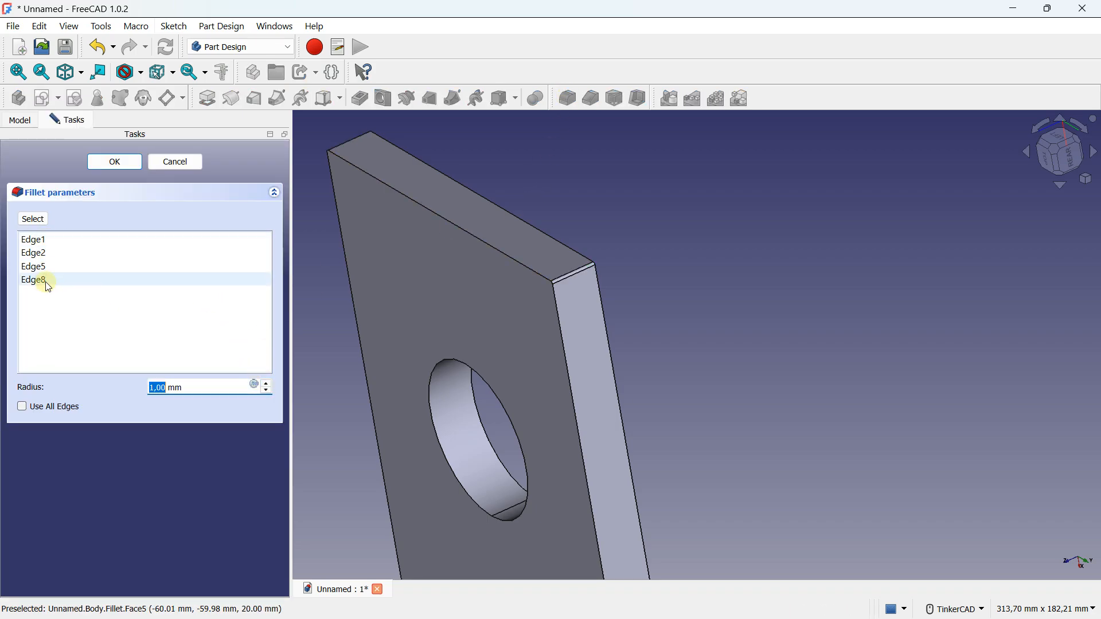
pyautogui.click(266, 383)
pyautogui.click(266, 383)
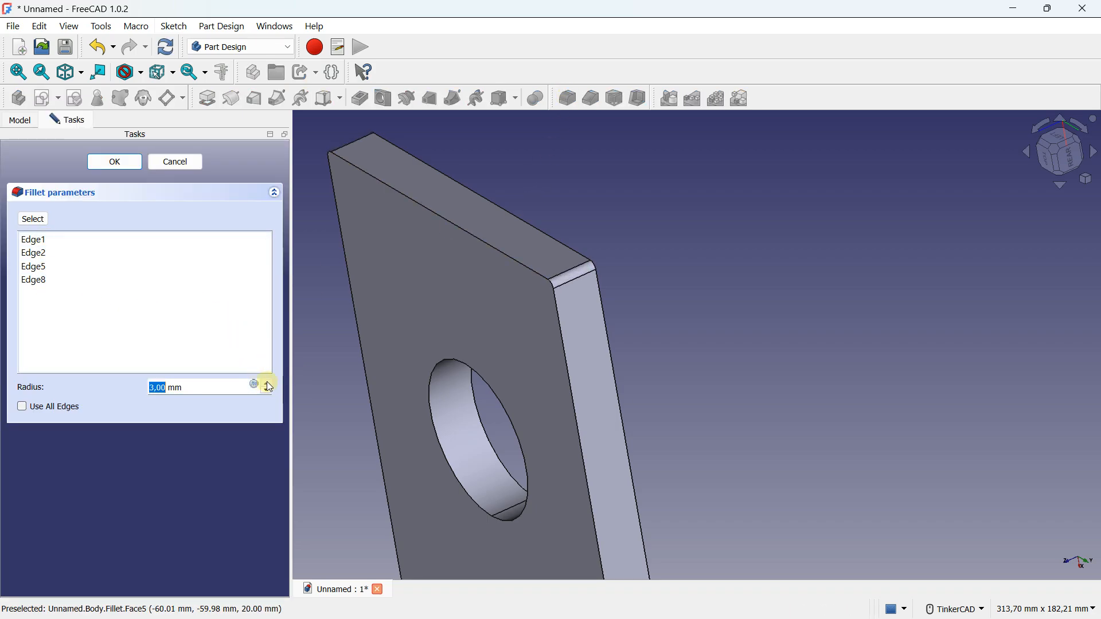
pyautogui.click(266, 383)
pyautogui.click(266, 383)
pyautogui.click(266, 383)
pyautogui.click(266, 383)
pyautogui.click(266, 383)
pyautogui.click(267, 384)
pyautogui.click(267, 383)
pyautogui.click(267, 383)
pyautogui.click(267, 383)
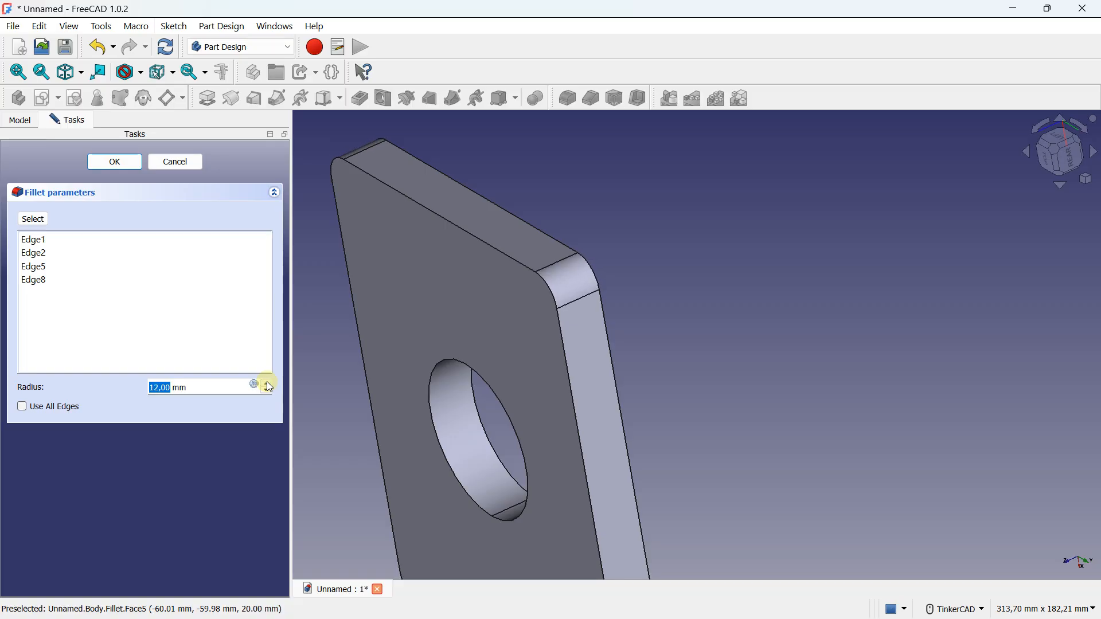
pyautogui.click(267, 383)
pyautogui.click(267, 384)
pyautogui.click(267, 383)
pyautogui.click(267, 383)
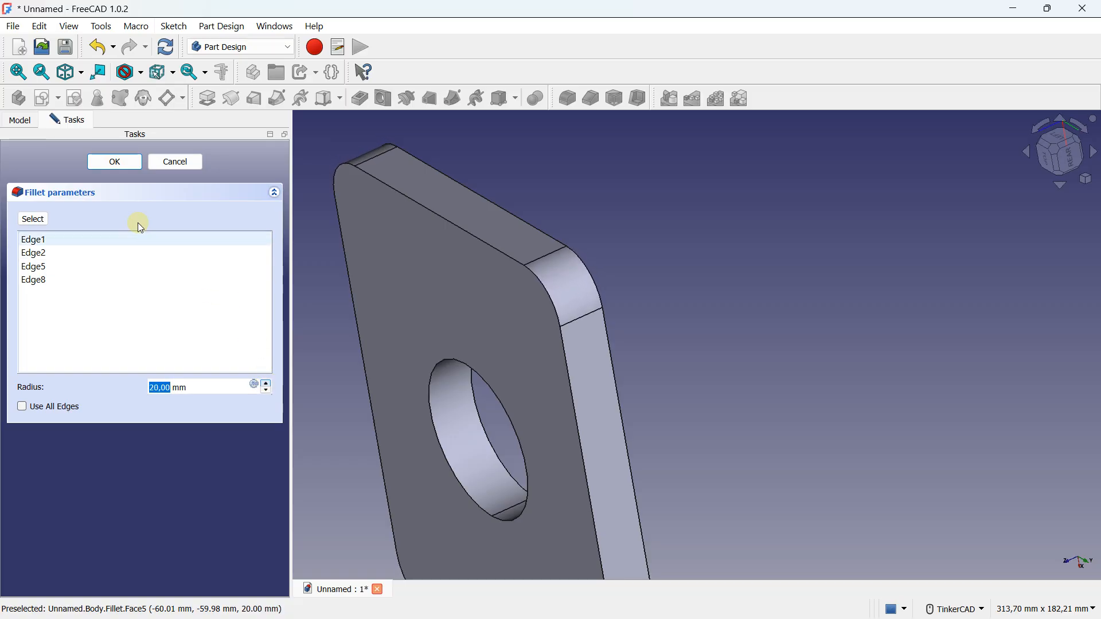
pyautogui.click(115, 162)
# - Switch to the Part workbench
pyautogui.moveTo(337, 198); pyautogui.dragTo(493, 326, button='right')
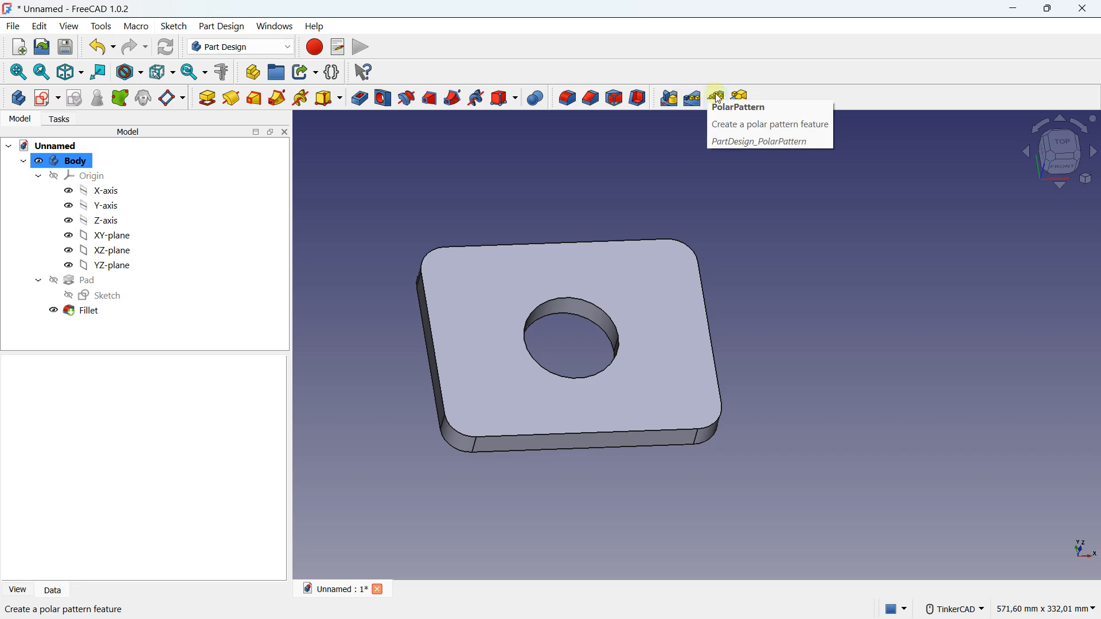
pyautogui.moveTo(611, 288); pyautogui.dragTo(678, 260, button='middle')
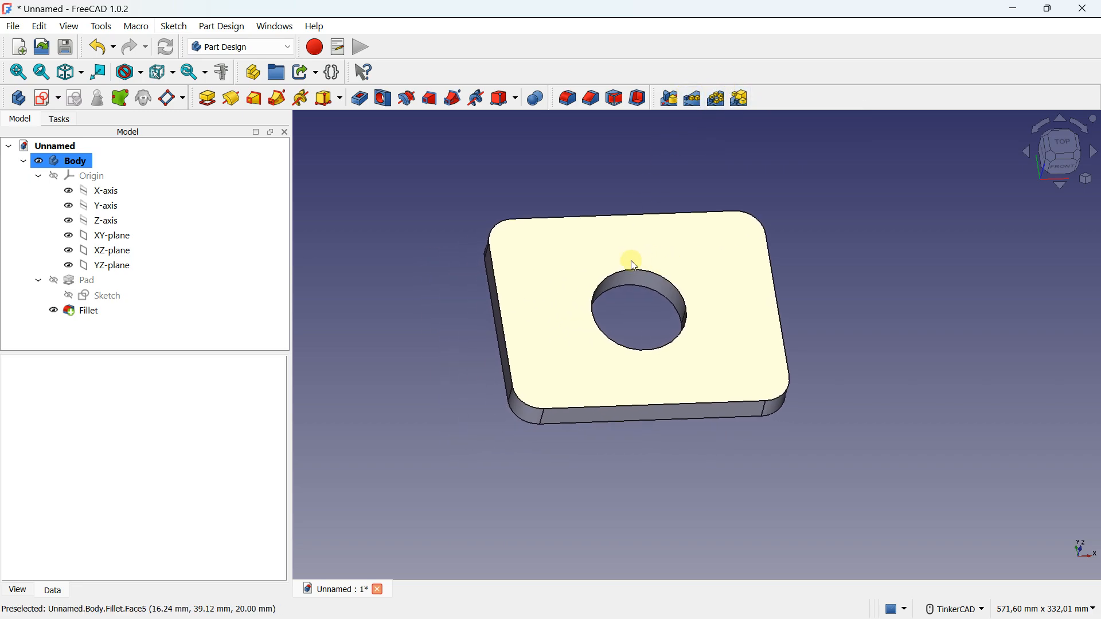
pyautogui.click(264, 48)
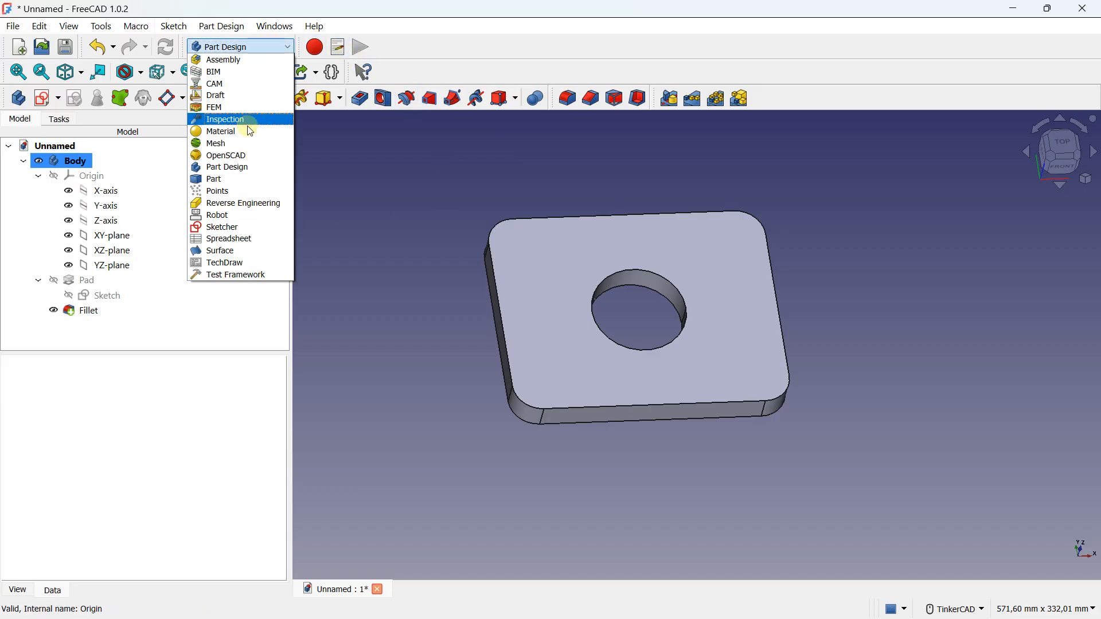
pyautogui.click(239, 179)
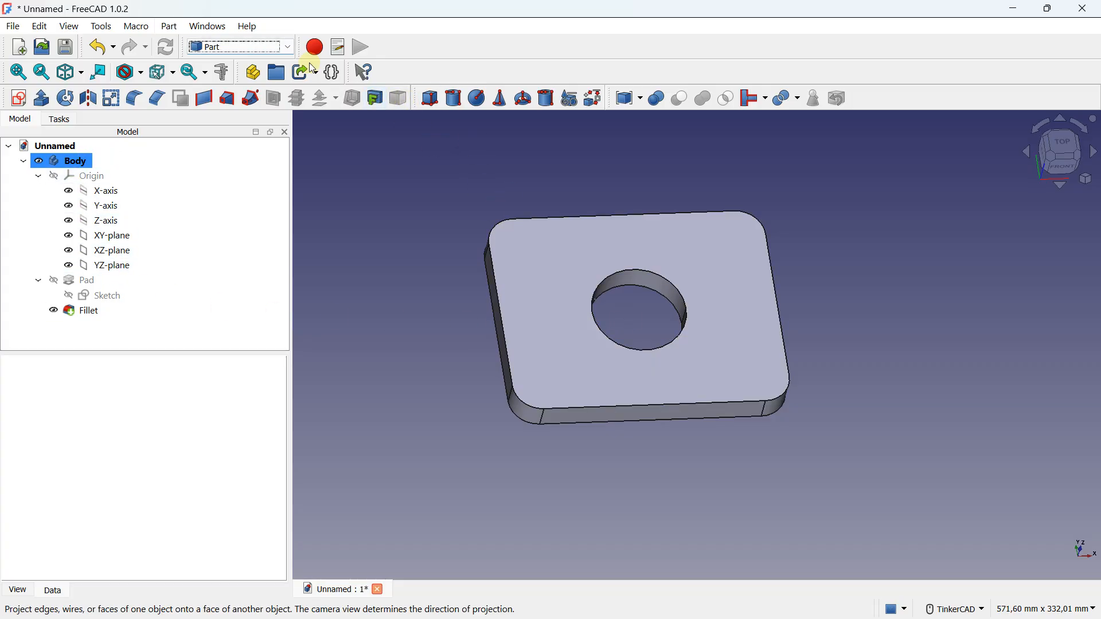
# - Switch to the Surface workbench and on to the Assembly workbench to view their tools
pyautogui.click(244, 46)
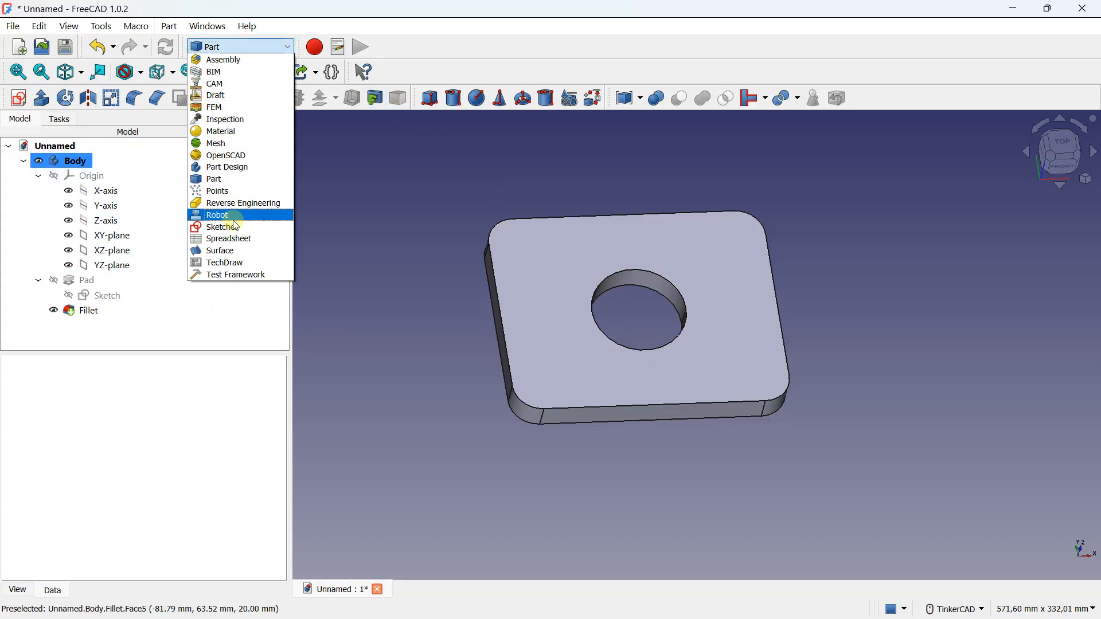
pyautogui.click(221, 251)
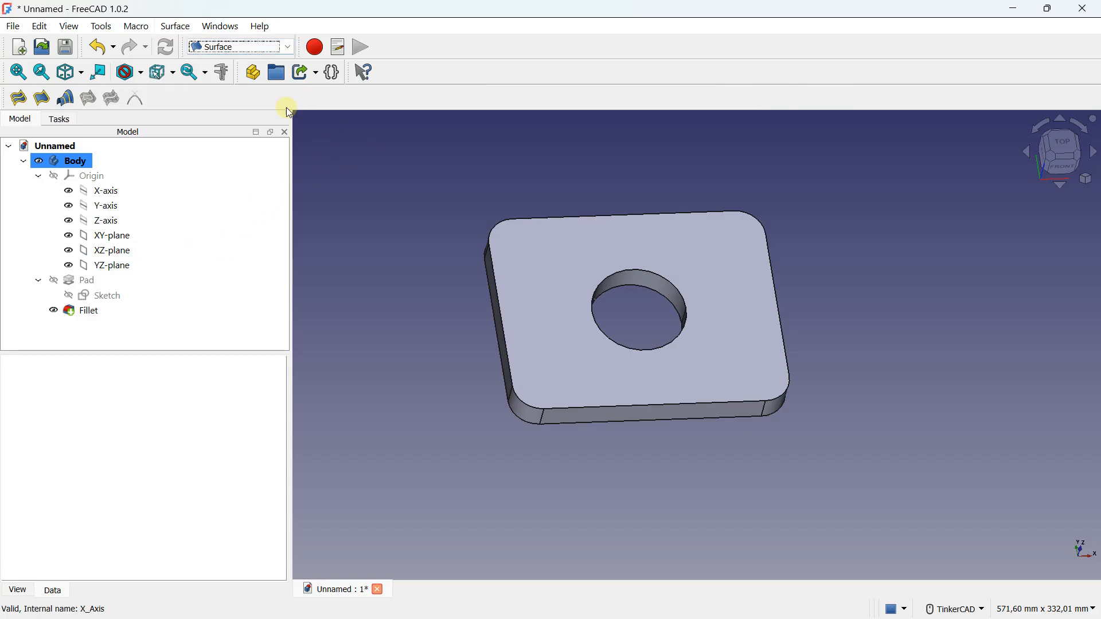
pyautogui.click(215, 49)
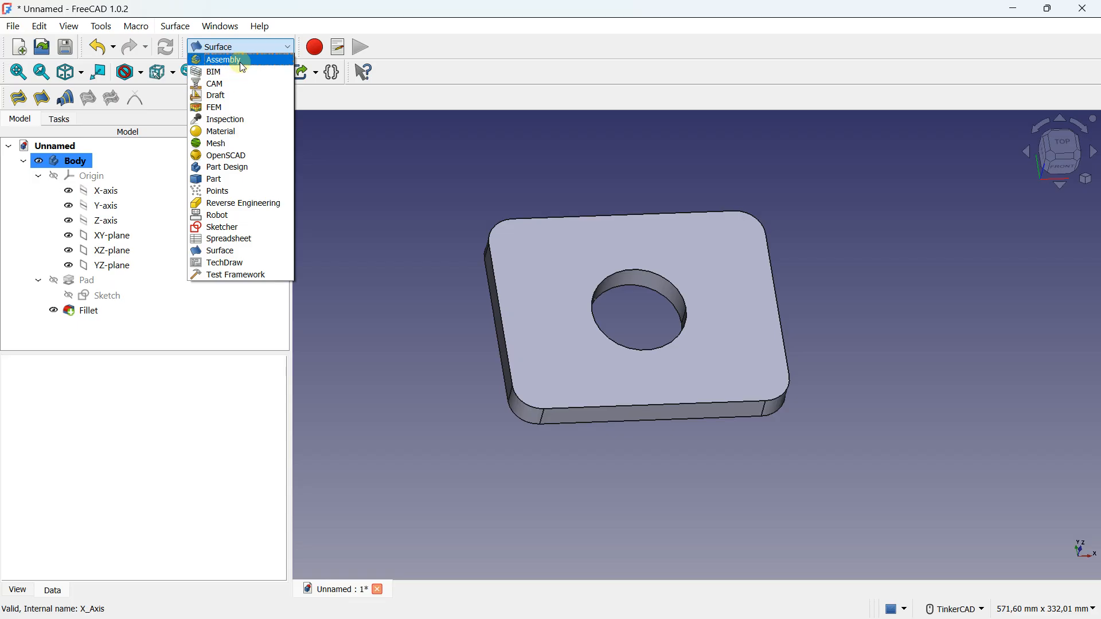
pyautogui.click(221, 58)
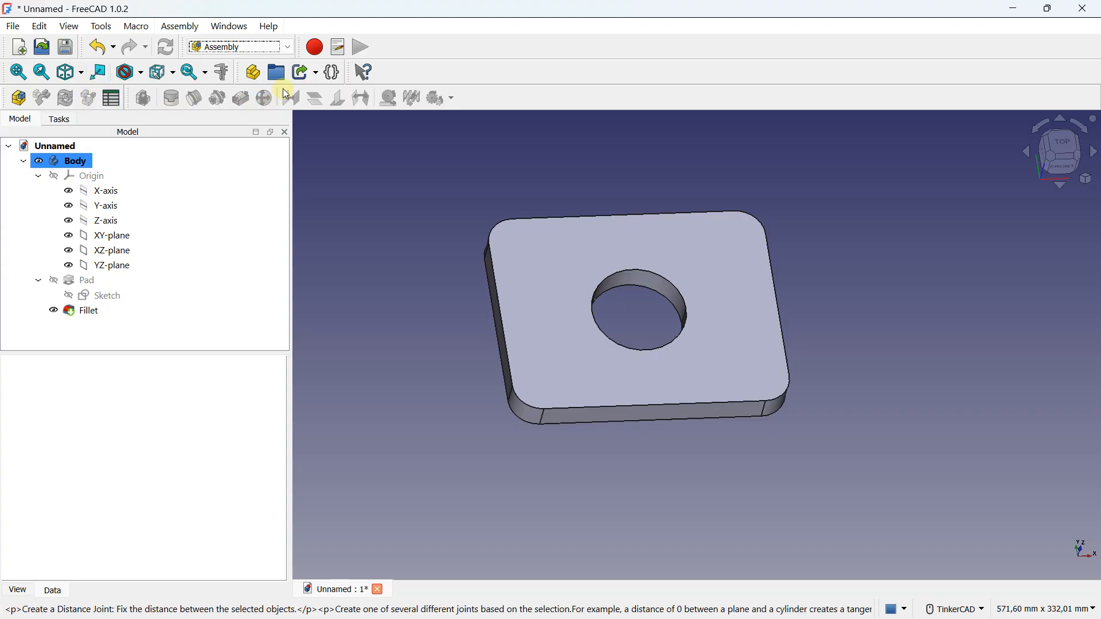
# - Return to the Part Design workbench with the filleted plate in view
pyautogui.click(244, 48)
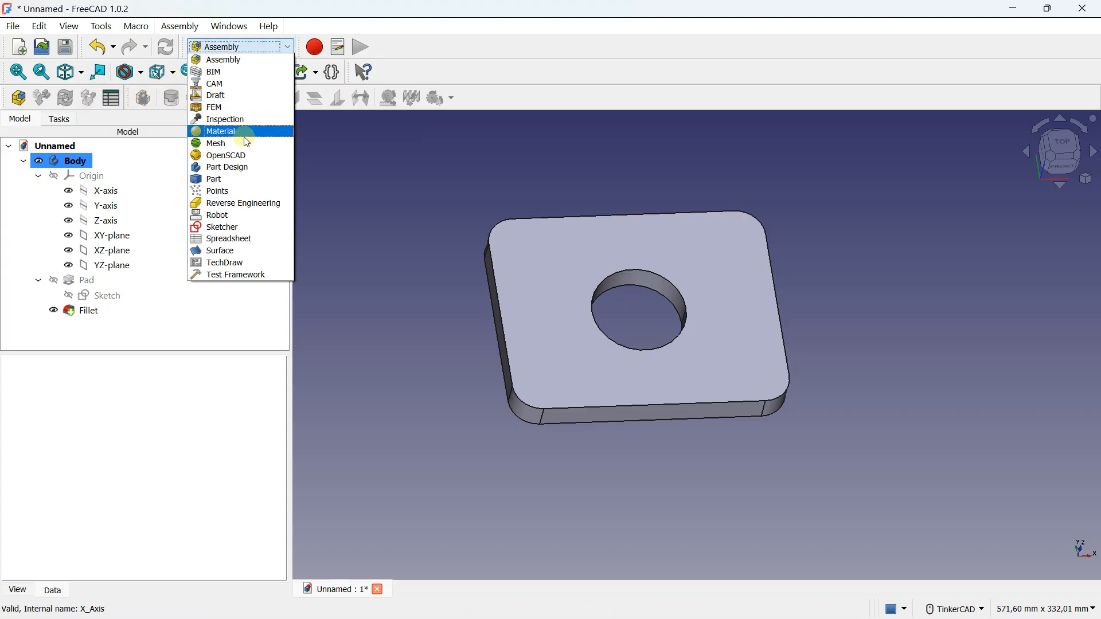
pyautogui.click(232, 167)
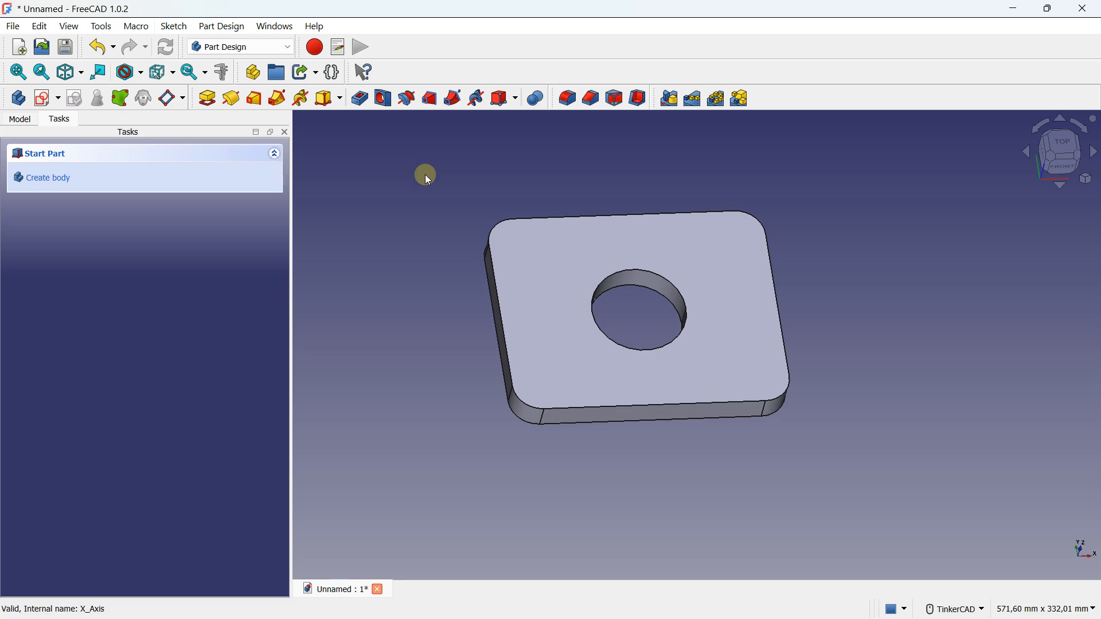
pyautogui.moveTo(425, 175); pyautogui.dragTo(437, 184, button='right')
pyautogui.moveTo(437, 184); pyautogui.dragTo(445, 231, button='middle')
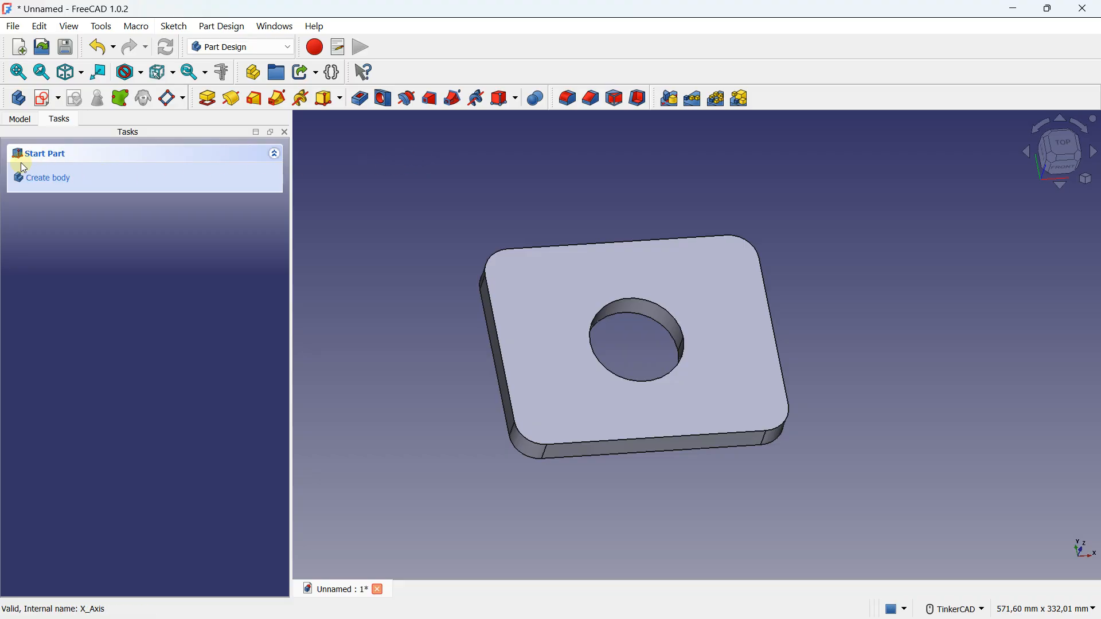
# - Show the model tree, deactivate the plate's Body so its contents collapse, and clear the selection
pyautogui.click(20, 119)
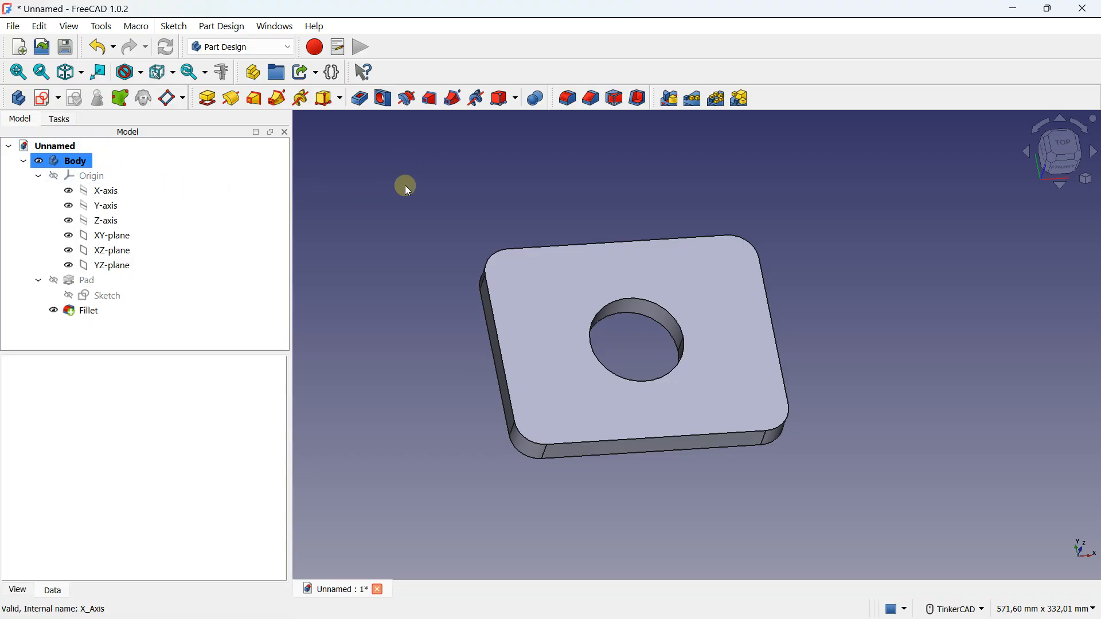
pyautogui.doubleClick(74, 162)
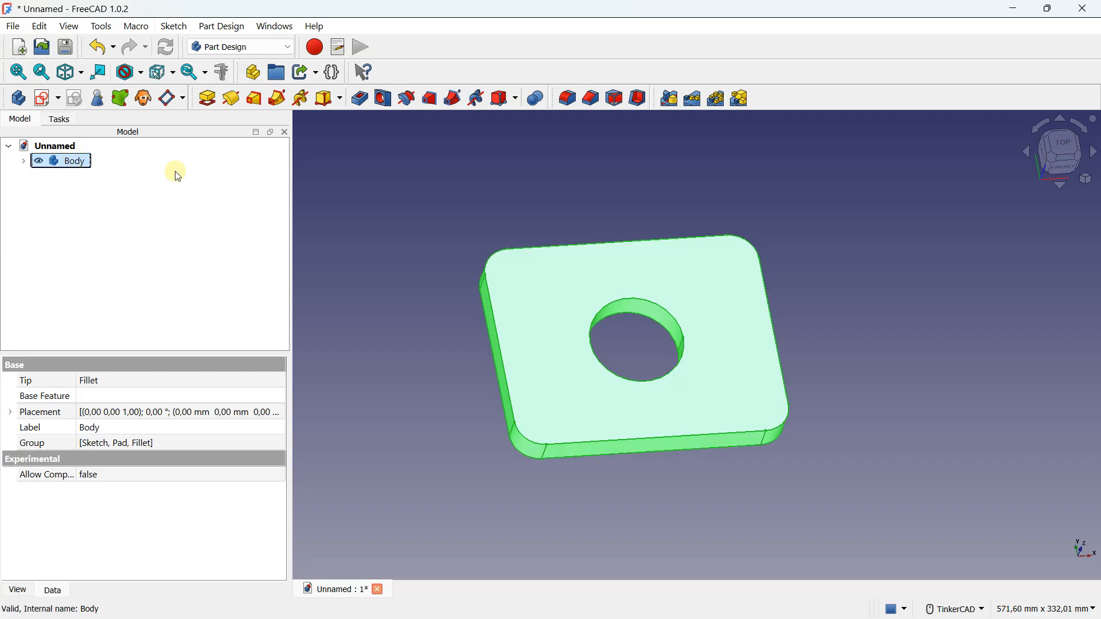
pyautogui.click(376, 197)
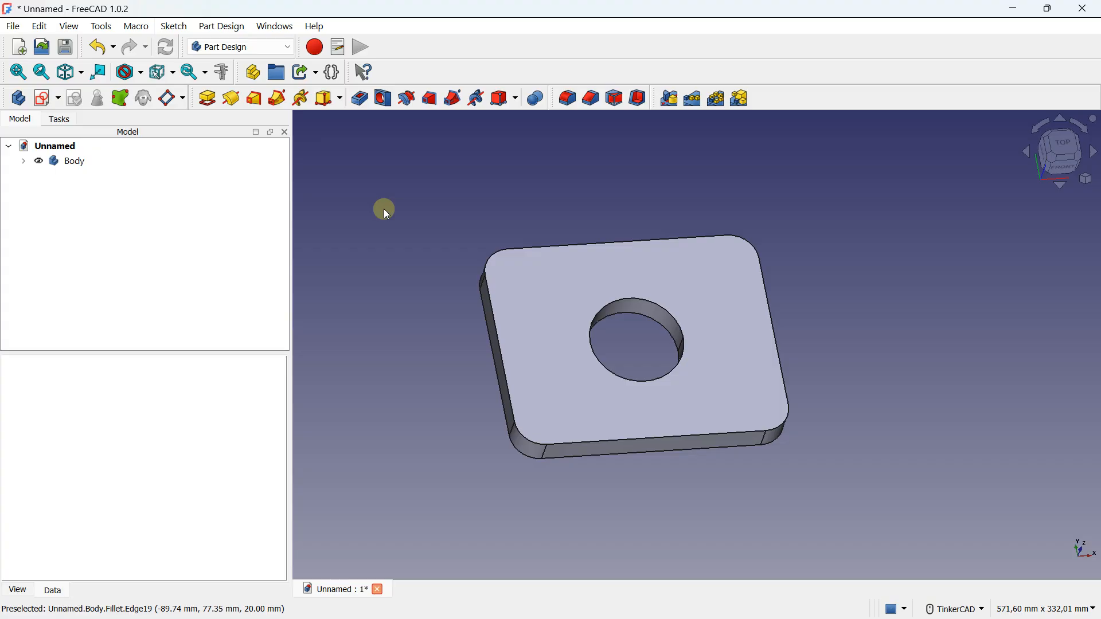
pyautogui.press('capslock')
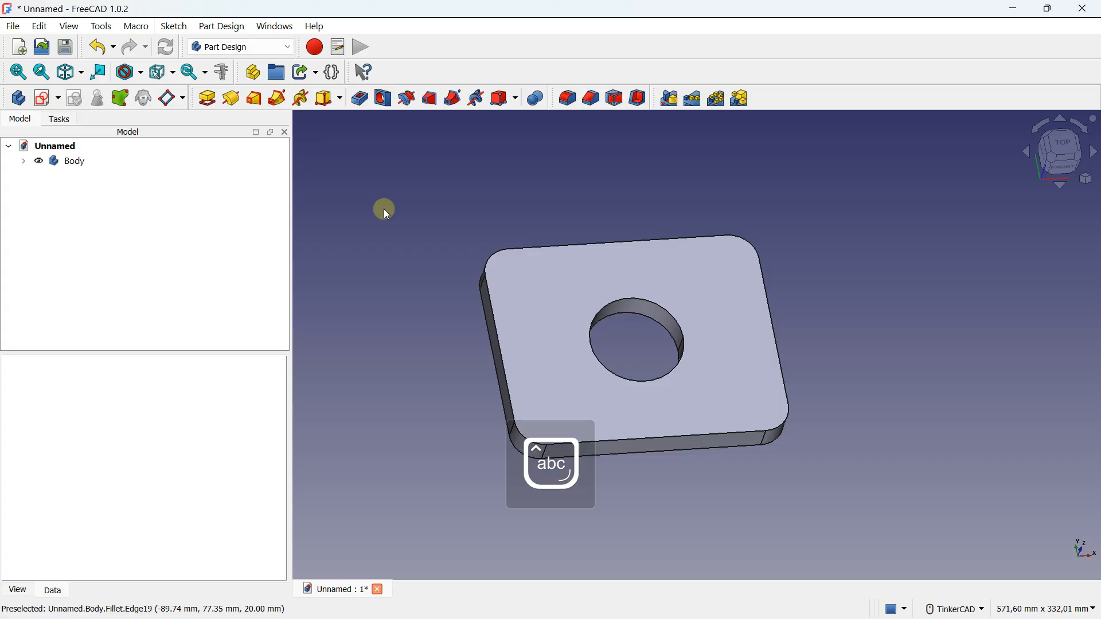